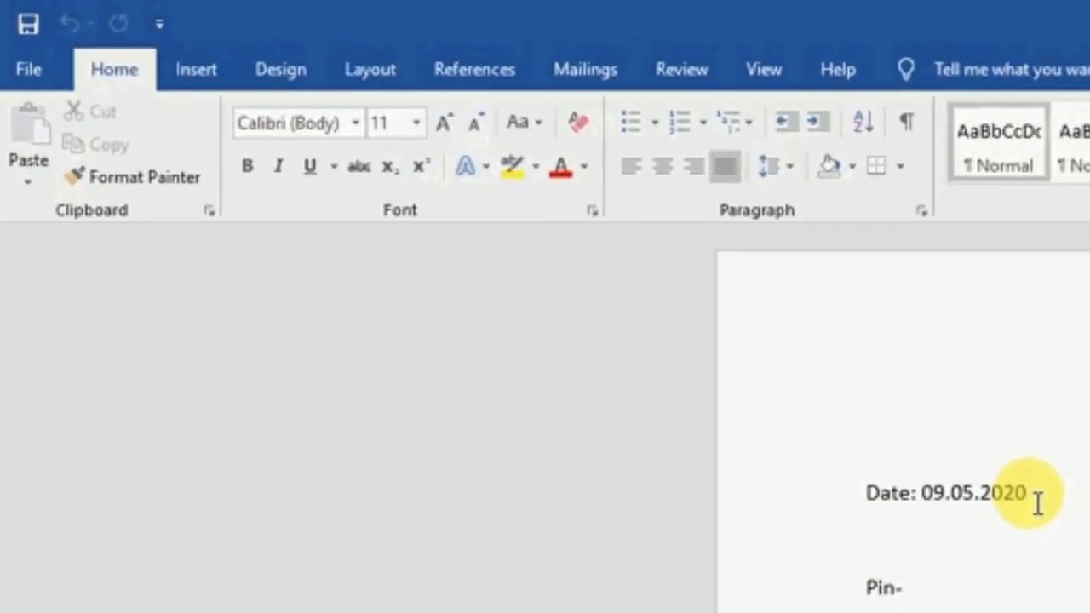
Show the Mailings tab, check the Select Recipients choices, then switch to the Excel marksheet
click(580, 65)
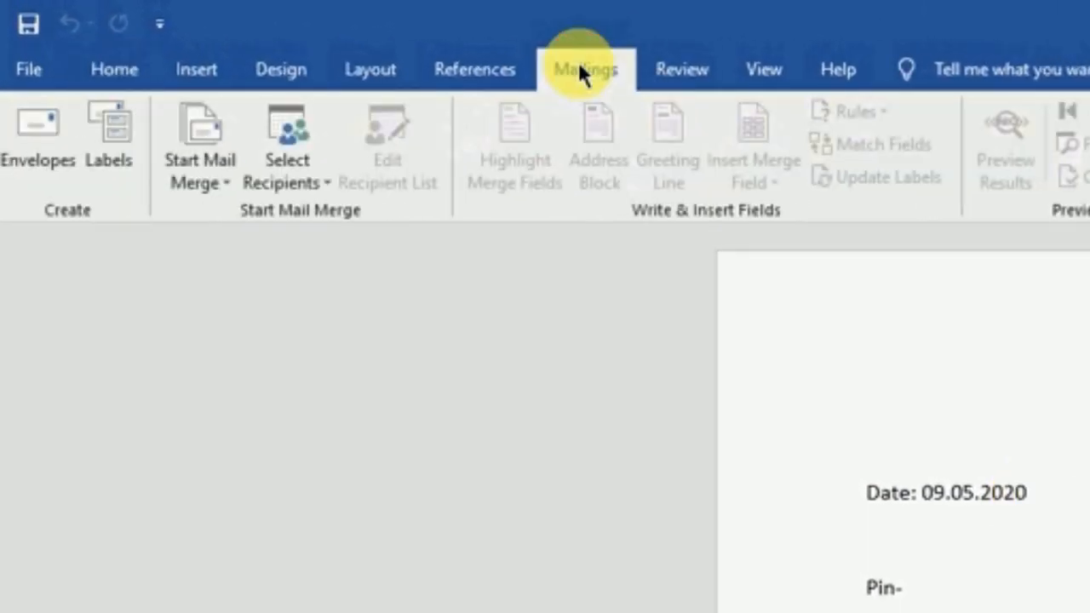
click(285, 152)
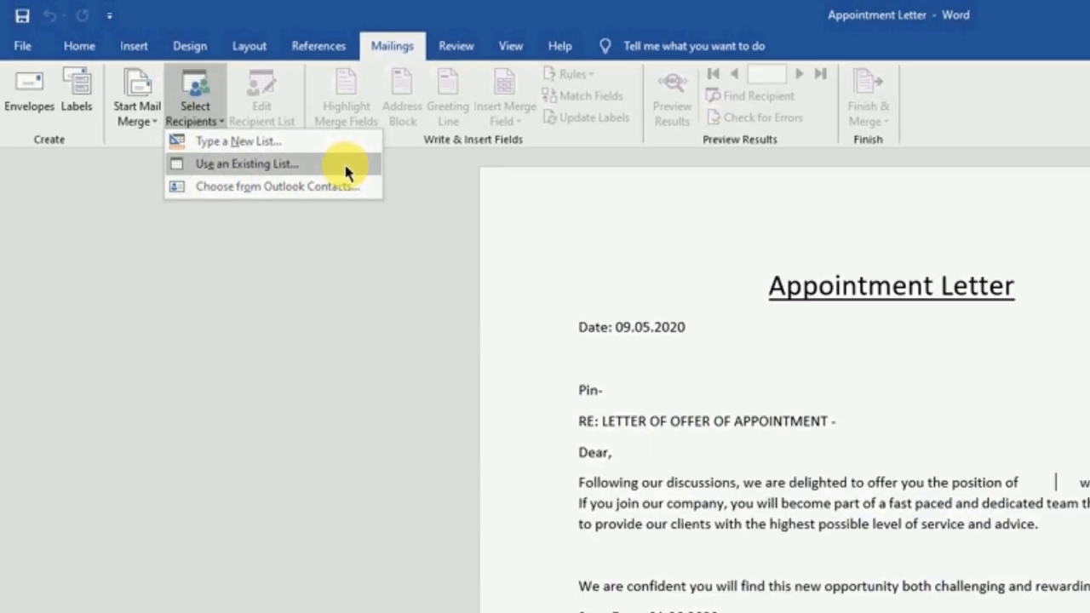
click(592, 452)
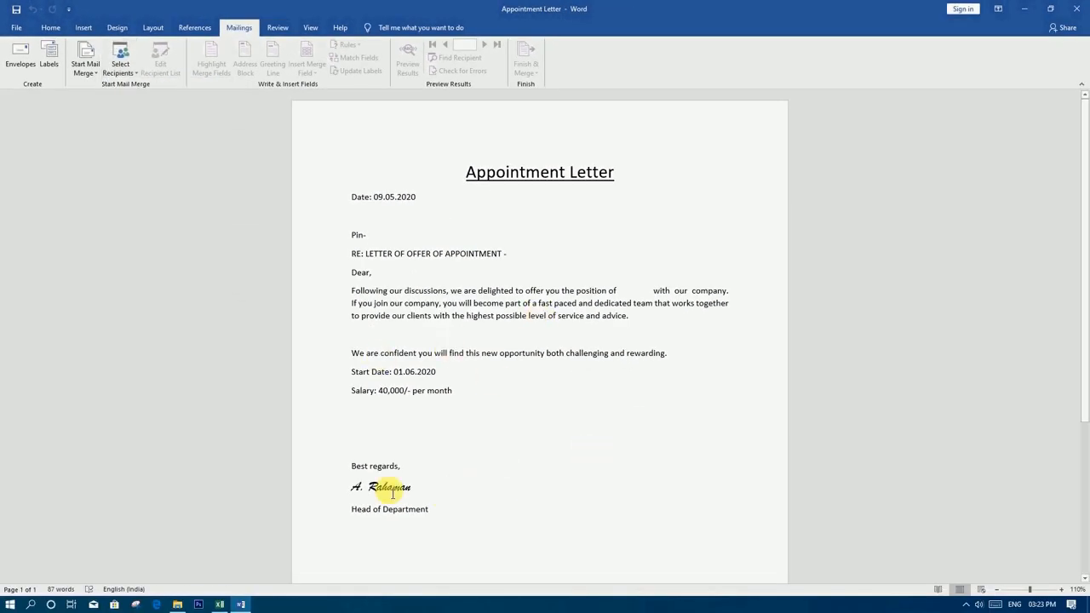
click(221, 602)
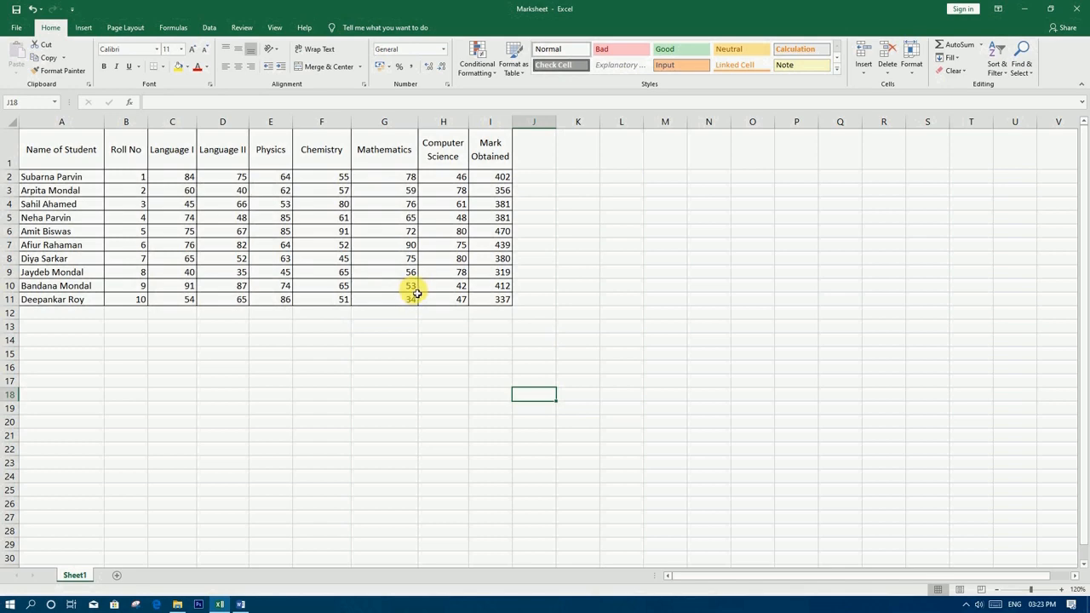
Minimize Excel after reviewing the ten students' marks and totals
click(1026, 9)
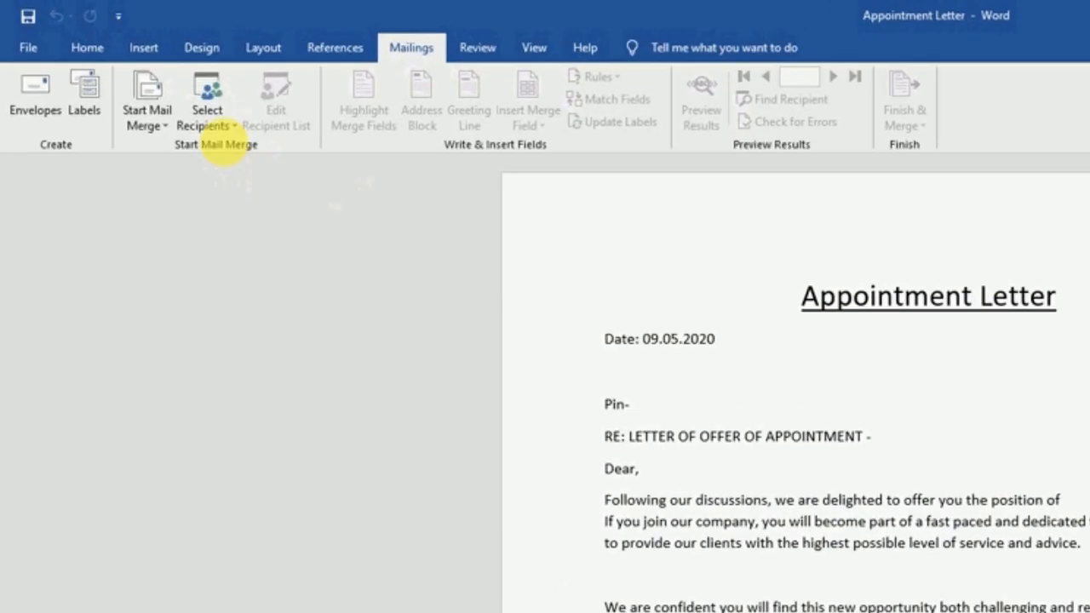
Open the Select Recipients dropdown, close it, and open it again
click(120, 68)
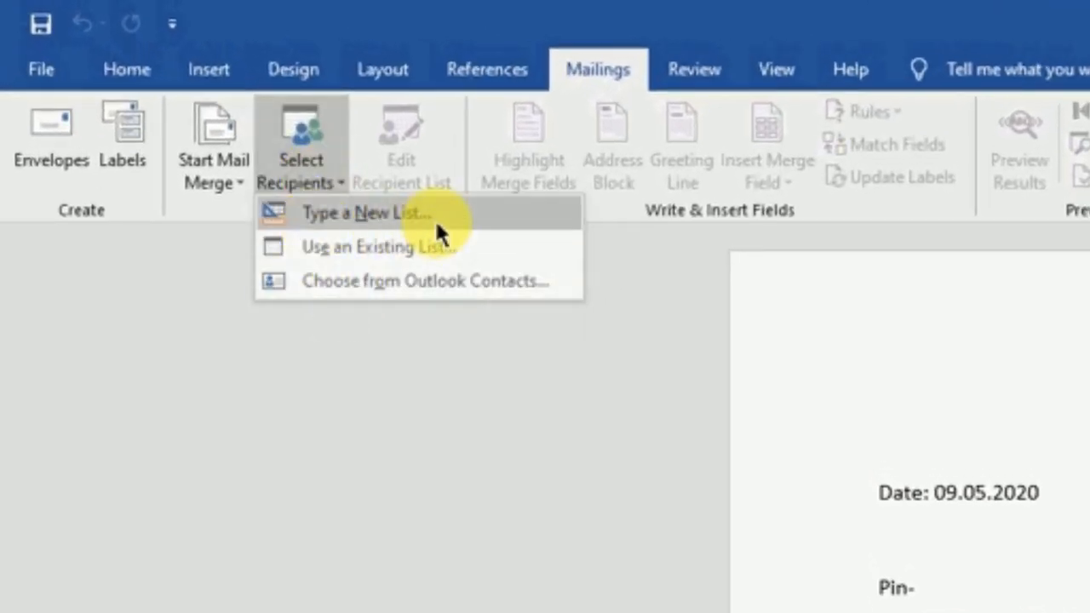
click(441, 224)
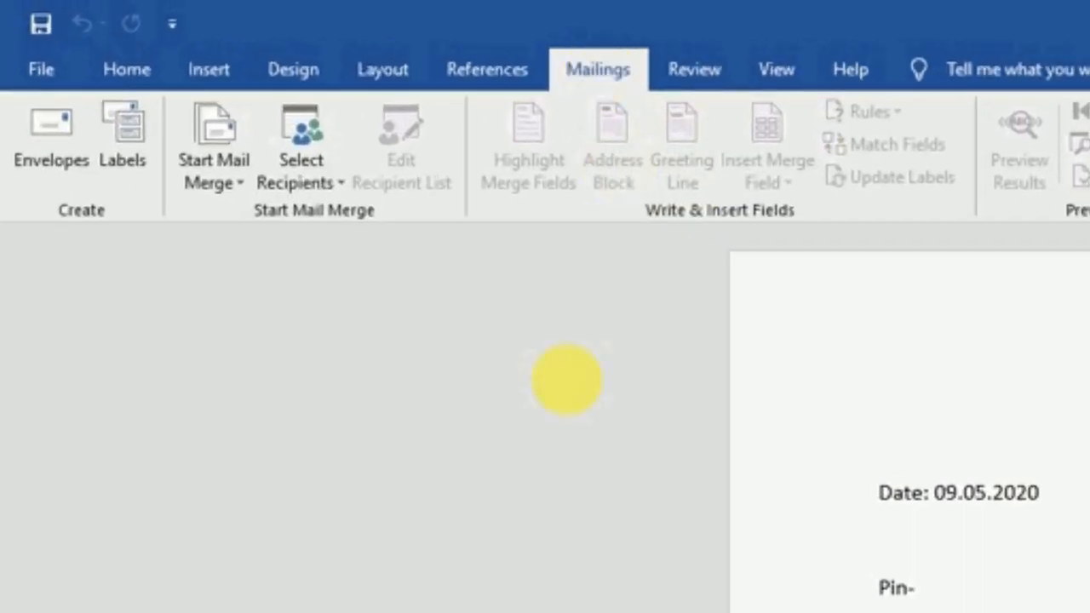
click(323, 180)
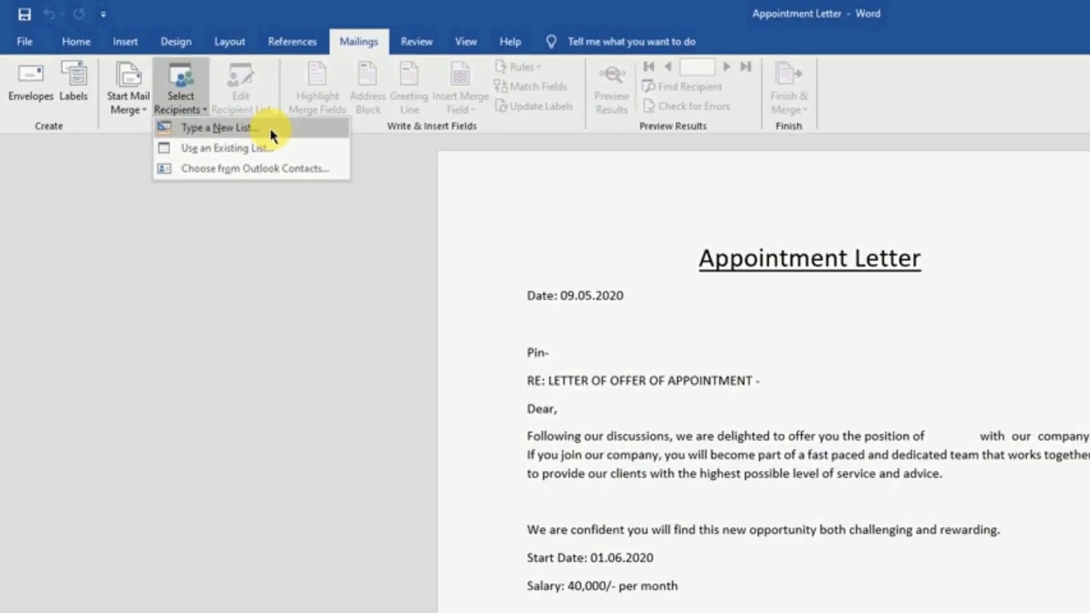
Choose Type a New List to get an empty New Address List table
click(416, 218)
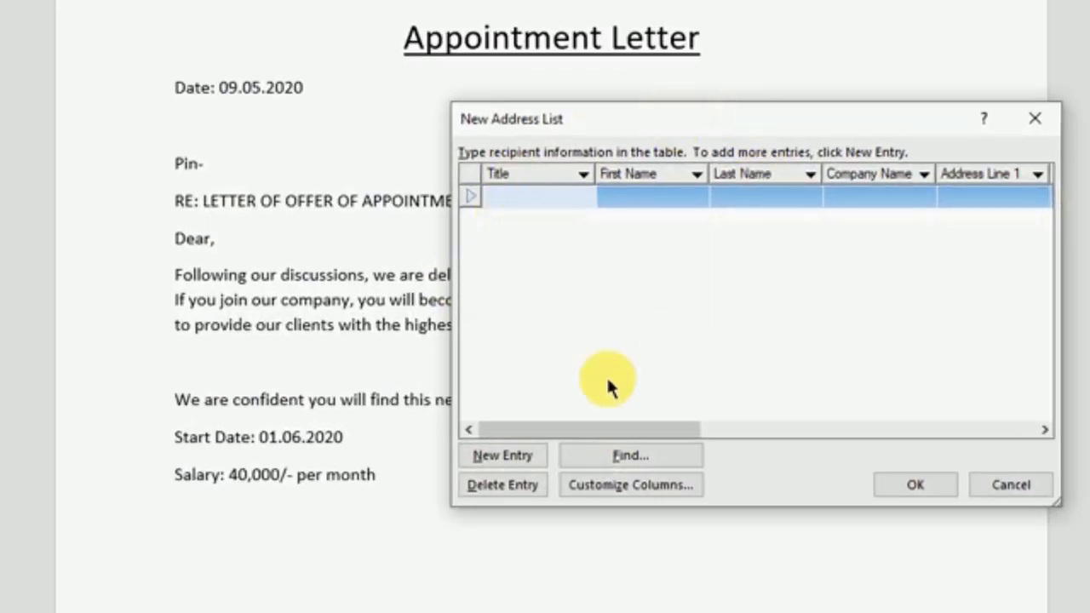
drag(538, 431, 491, 435)
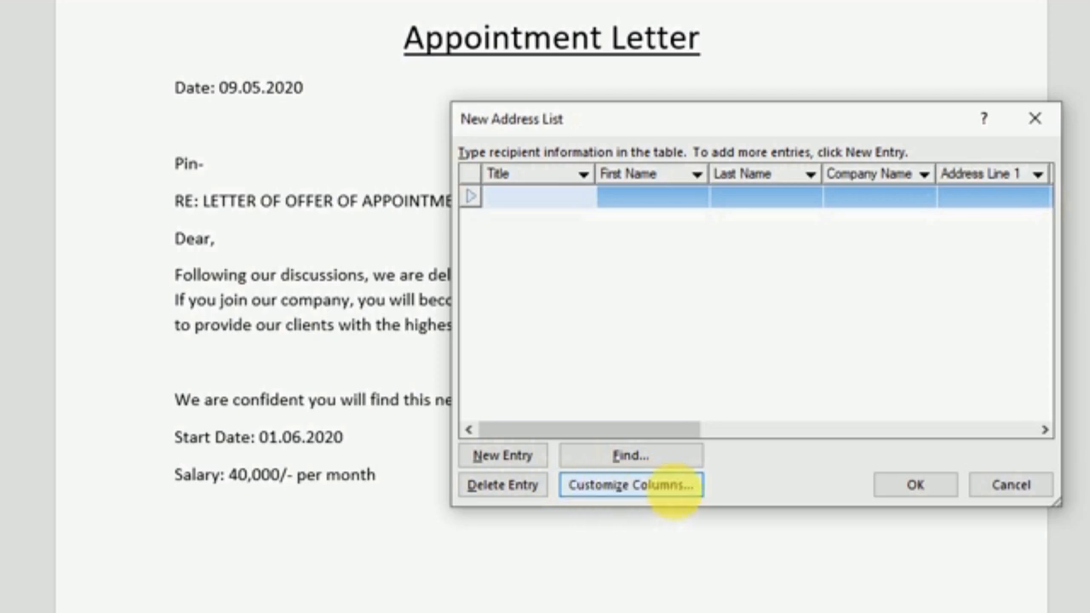
Open Customize Columns and delete the Title and First Name fields
click(674, 488)
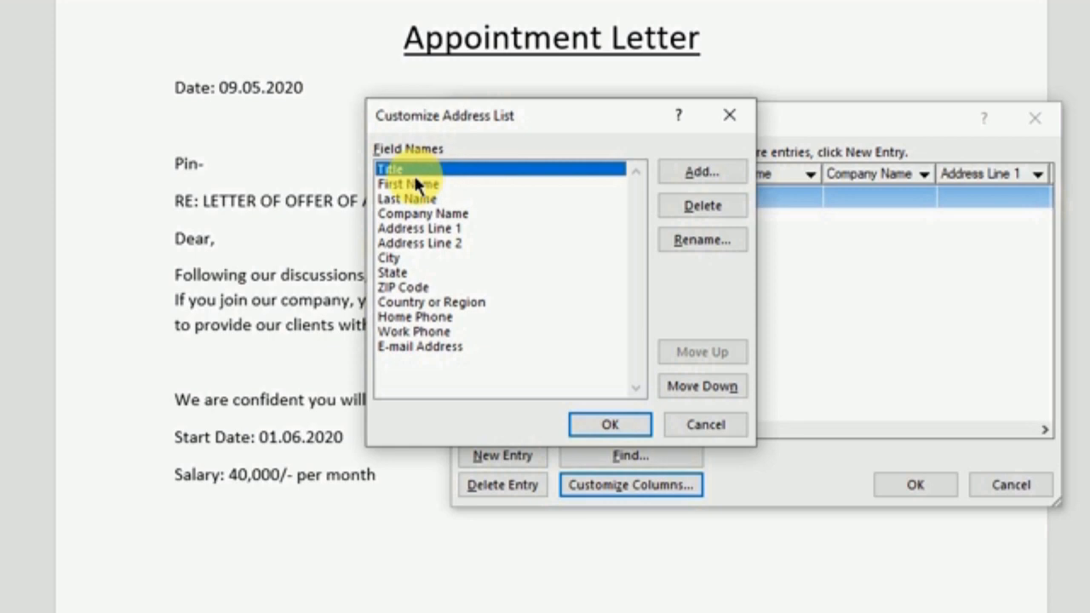
click(675, 205)
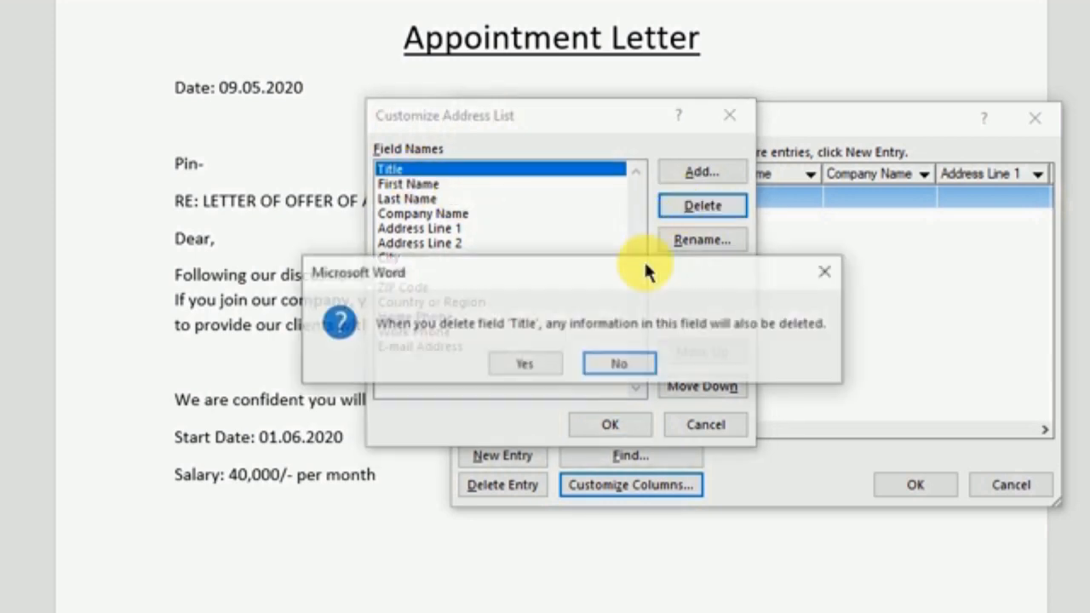
click(545, 365)
click(699, 205)
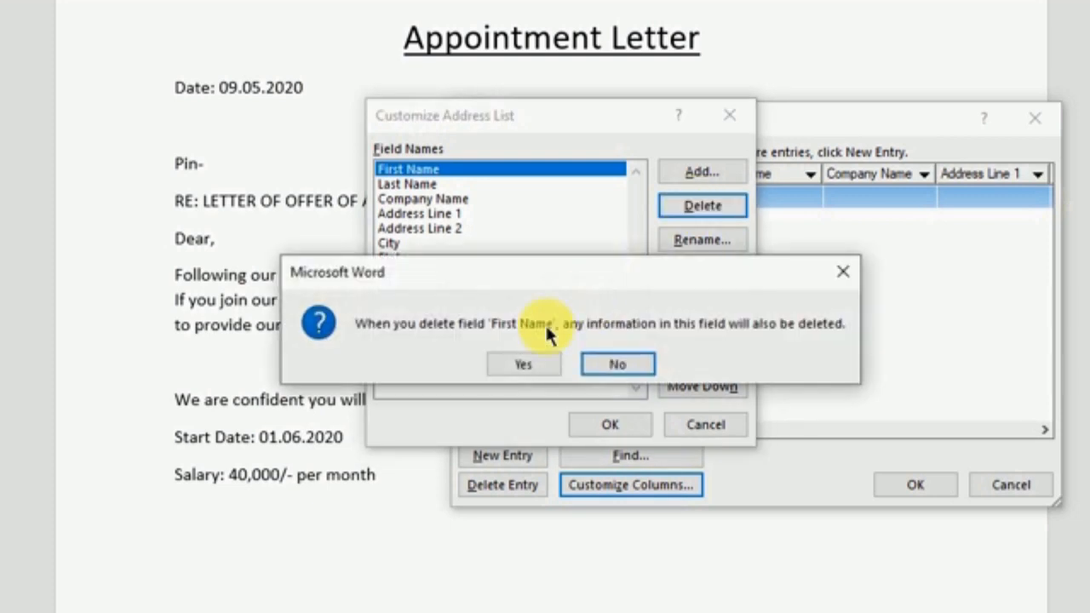
click(522, 365)
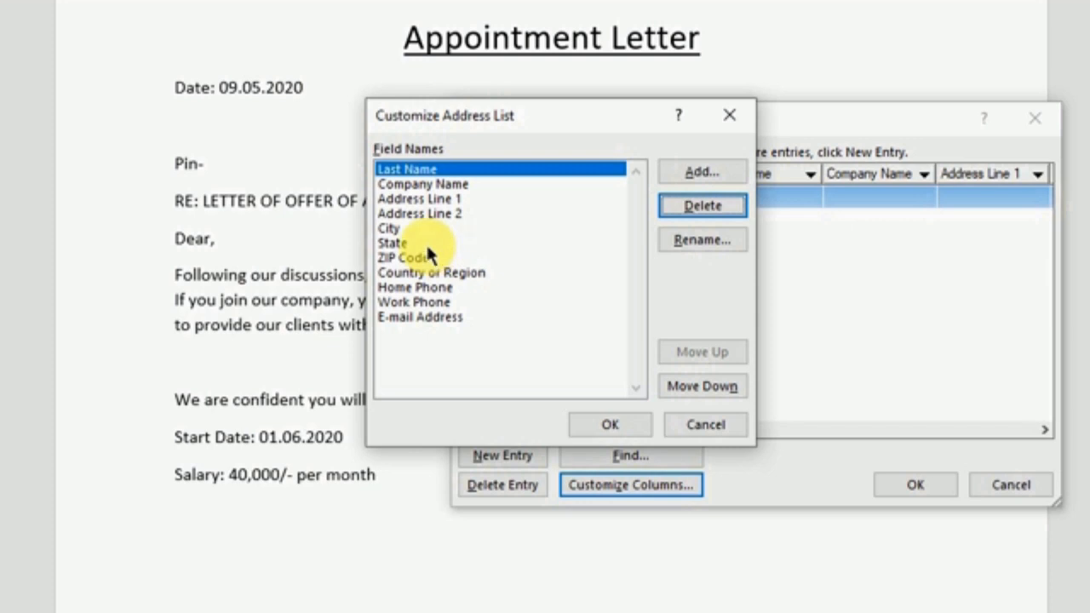
Delete Last Name and the remaining default fields one after another with Alt+D, Y
key(alt+d)
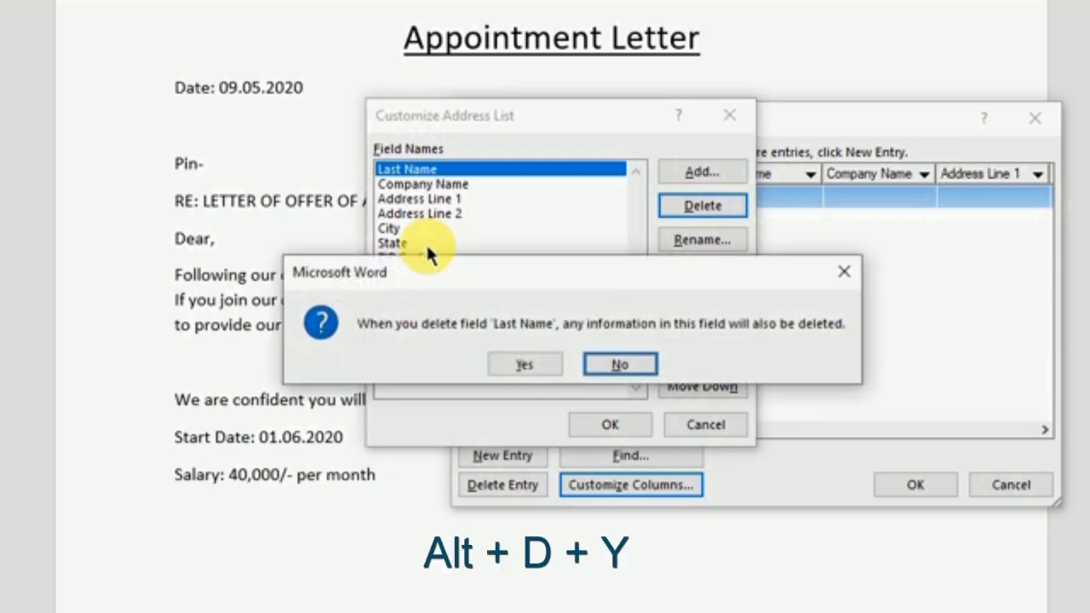
key(y)
key(alt+d)
key(y)
key(alt+d)
key(y)
key(alt+d)
key(y)
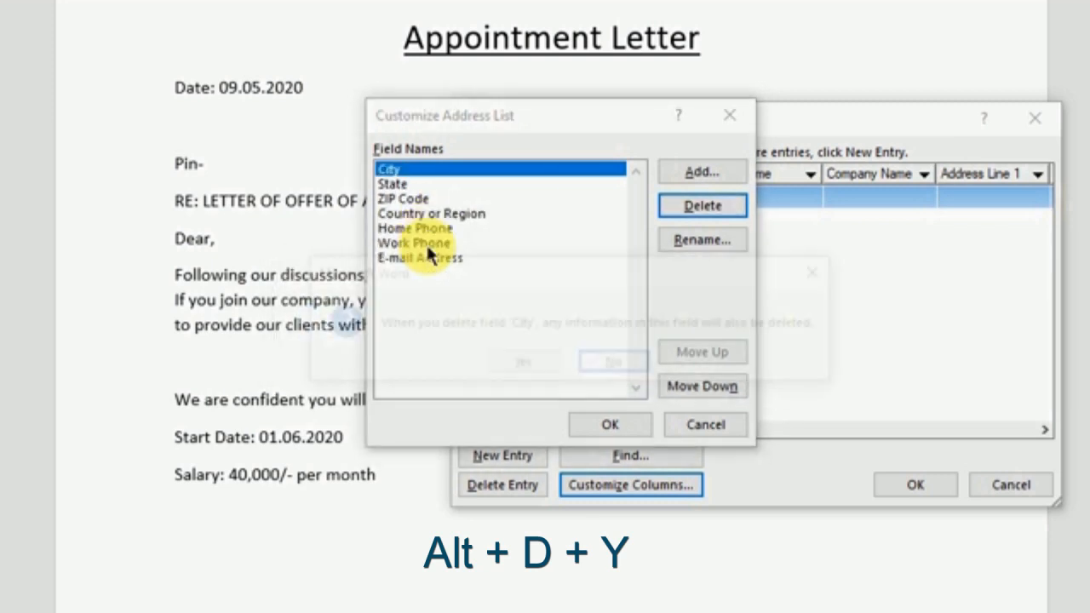
key(alt+d)
key(y)
key(alt+d)
key(y)
key(alt+d)
key(y)
key(alt+d)
key(y)
key(alt+d)
key(y)
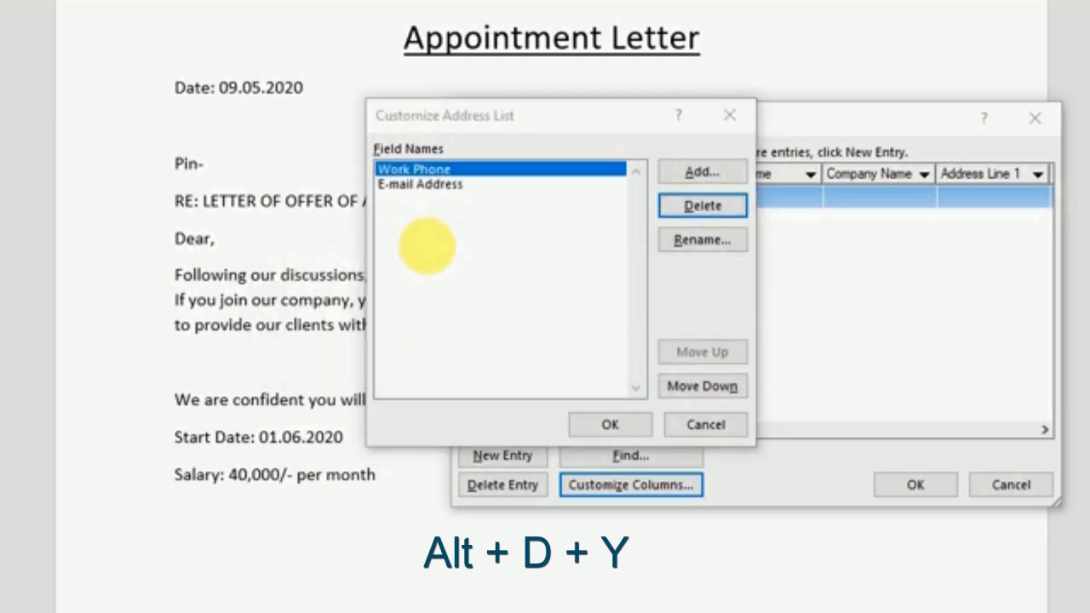
key(alt+d)
key(y)
key(alt+d)
key(y)
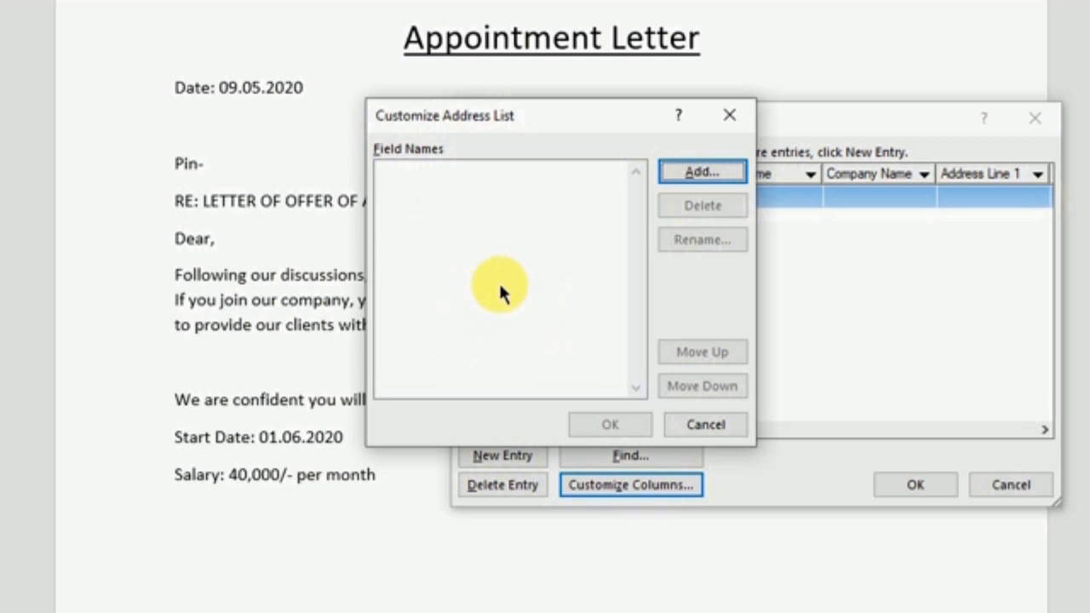
Add Name and Address fields to the address list
click(720, 173)
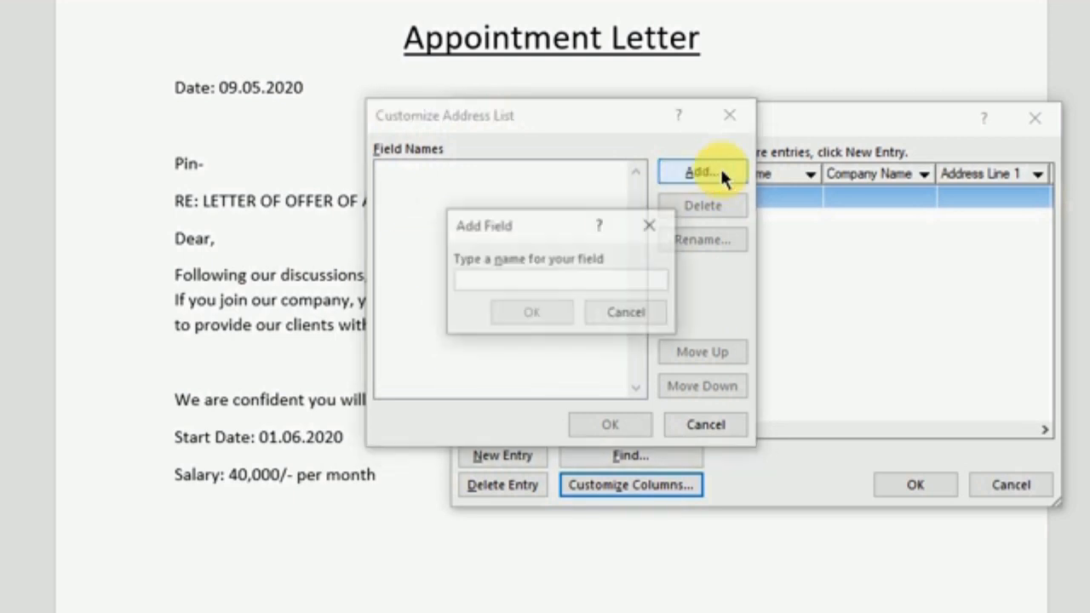
click(499, 284)
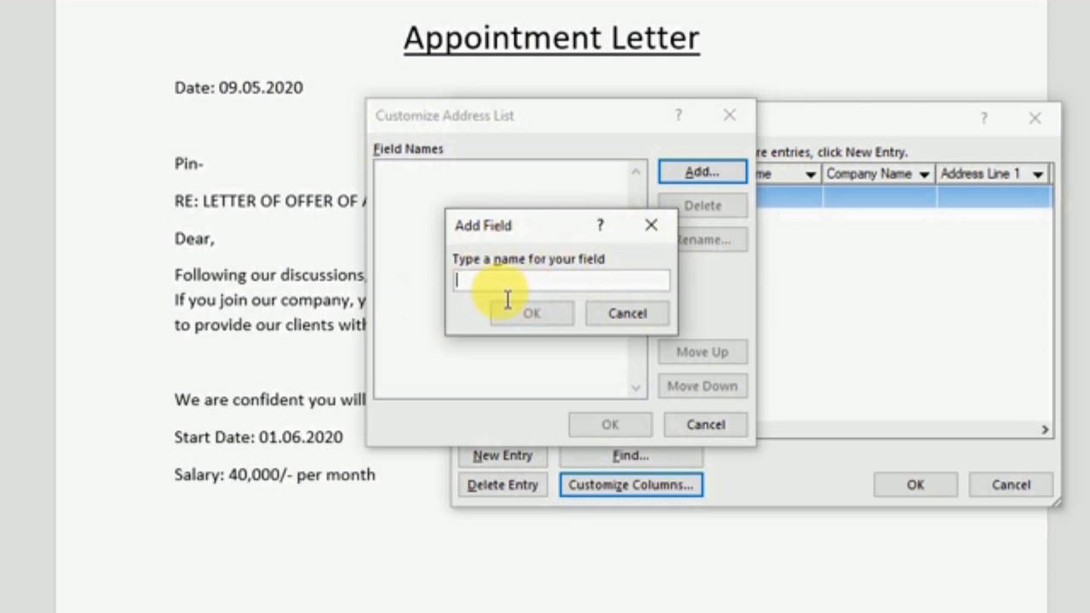
text(Name)
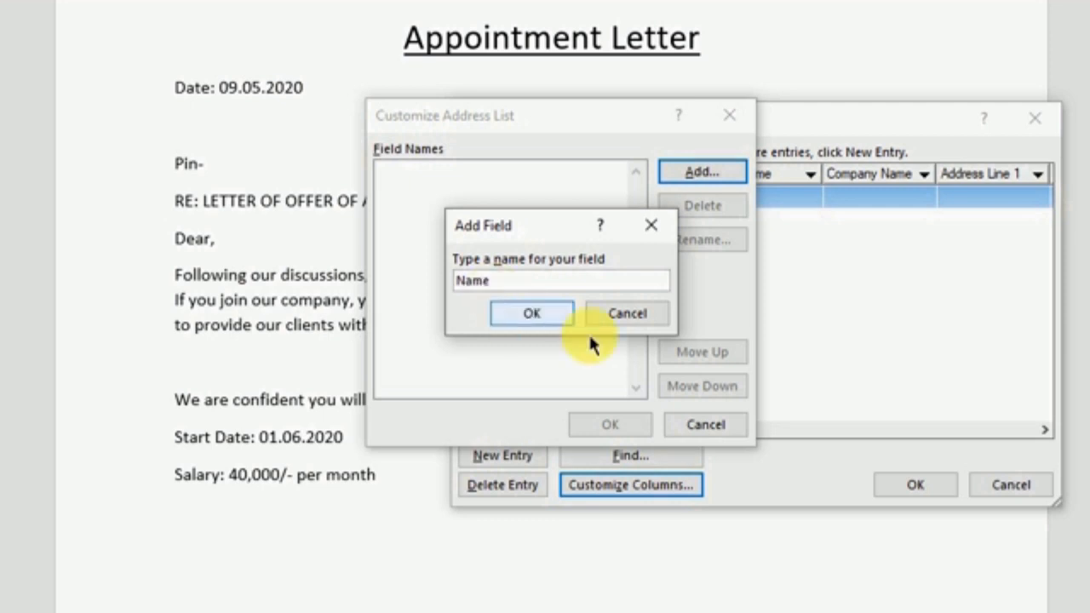
click(534, 312)
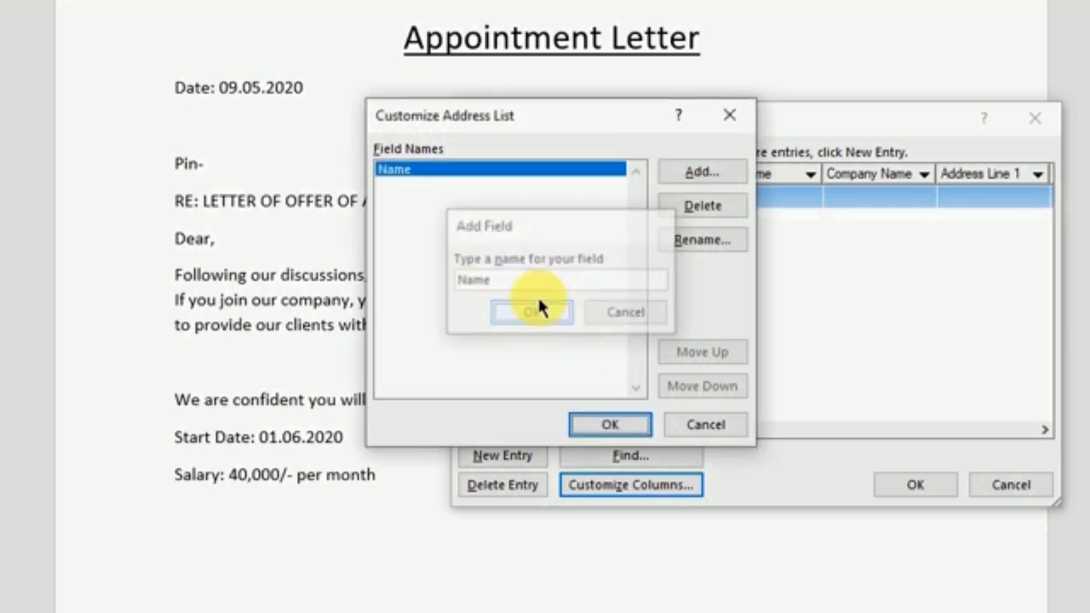
click(696, 167)
text(A)
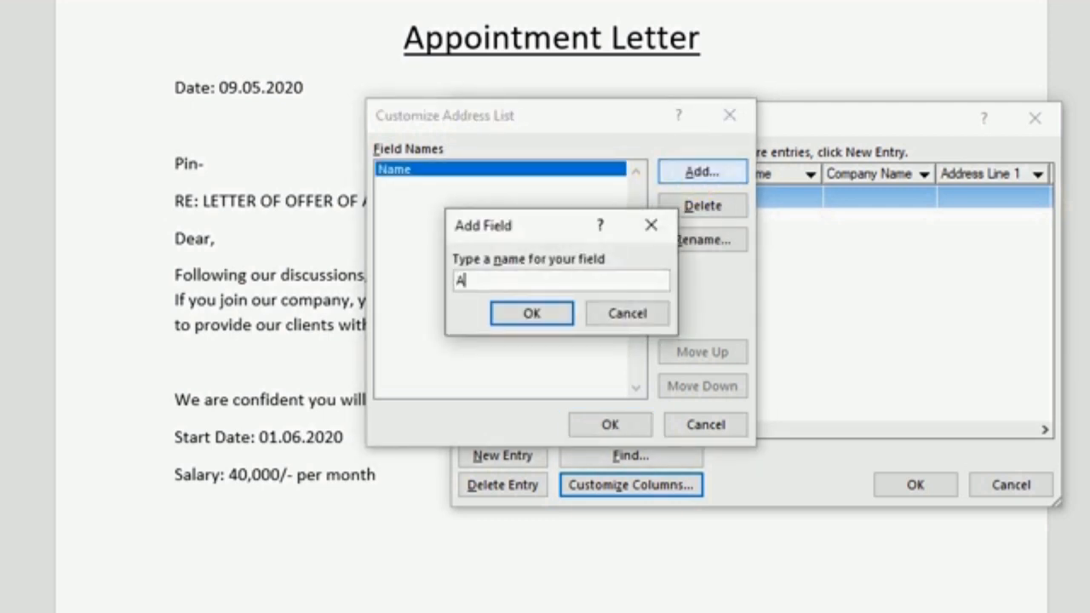
text(ddress)
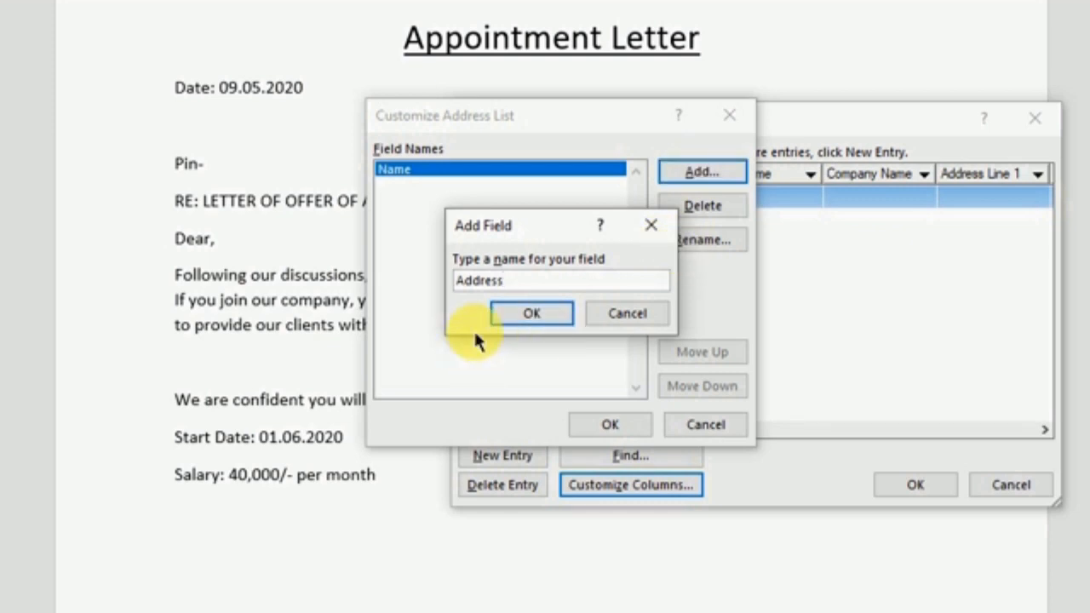
click(512, 312)
Add City, Pin and Job Title fields to the address list
click(681, 170)
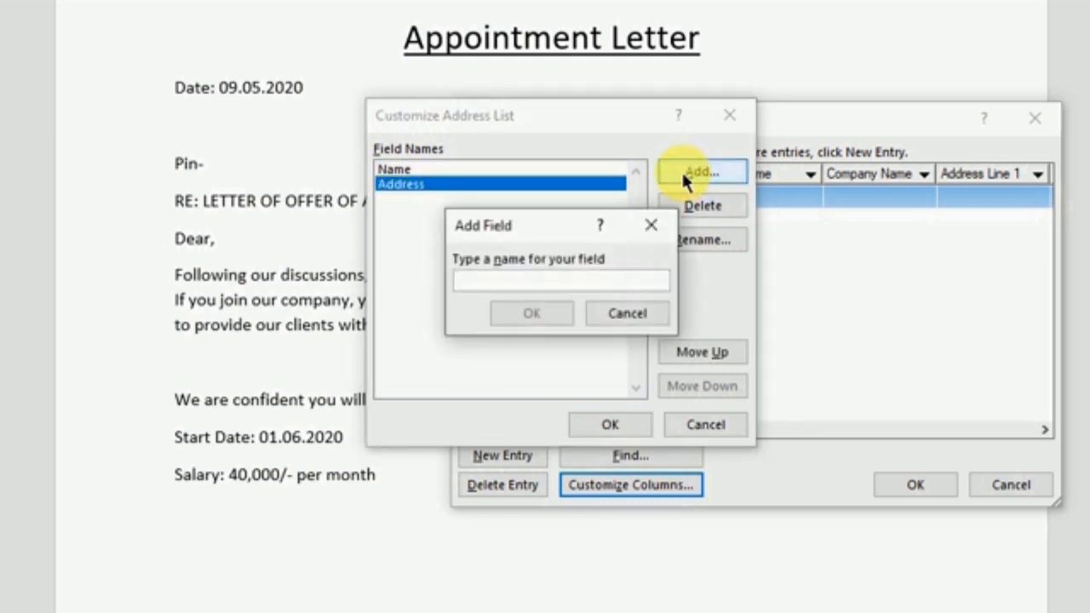
text(City)
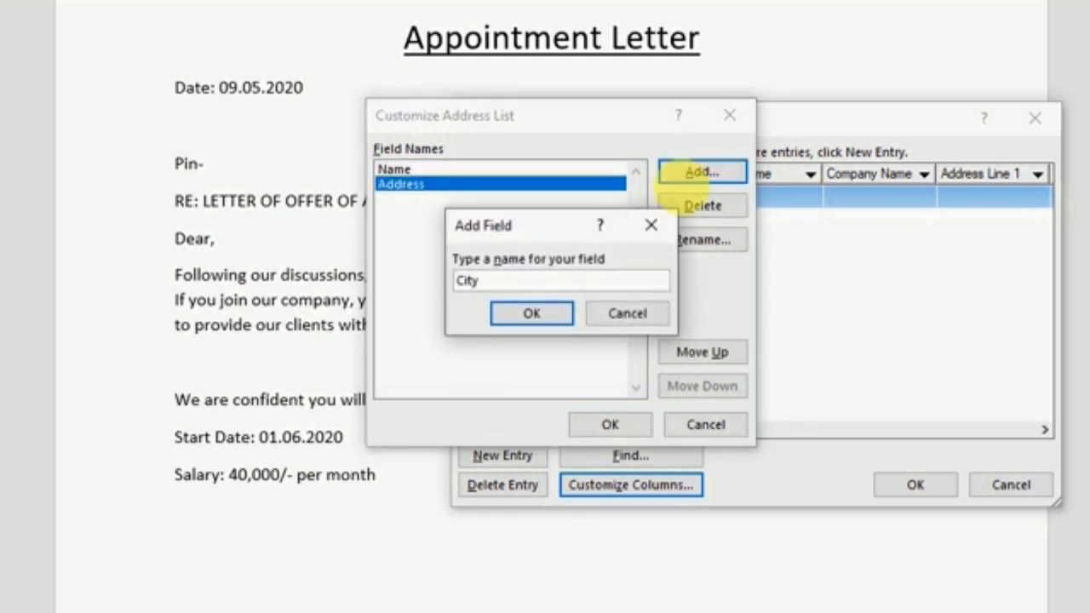
click(519, 313)
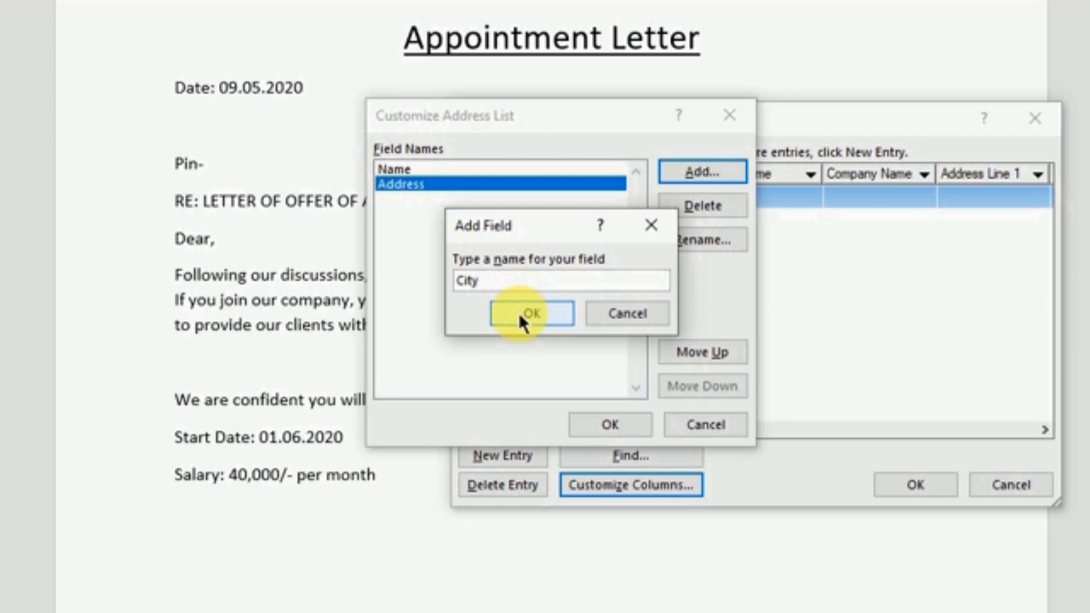
click(706, 169)
text(Pin)
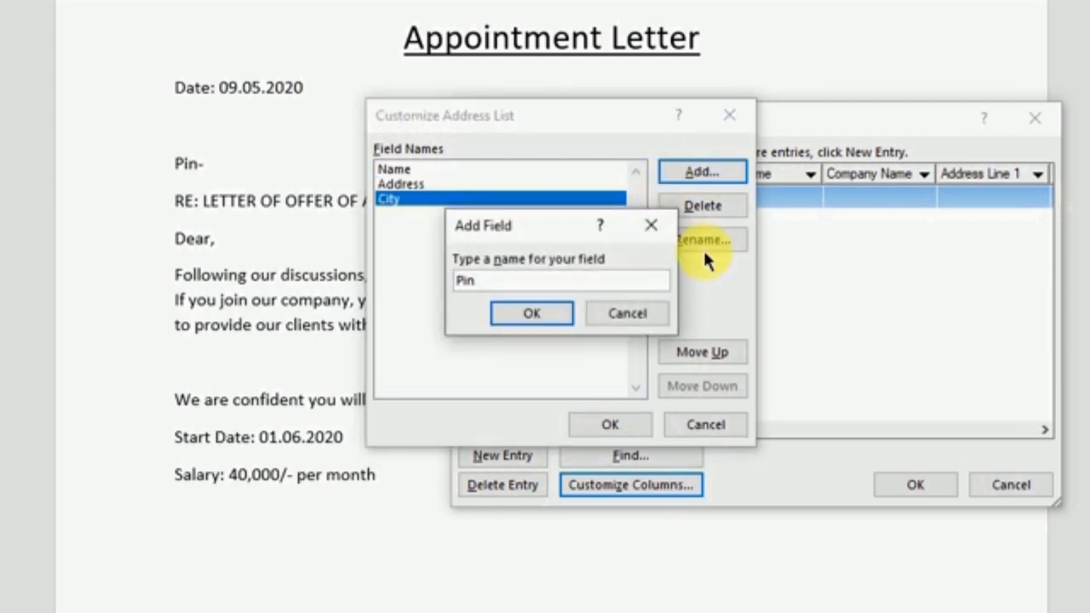
click(515, 312)
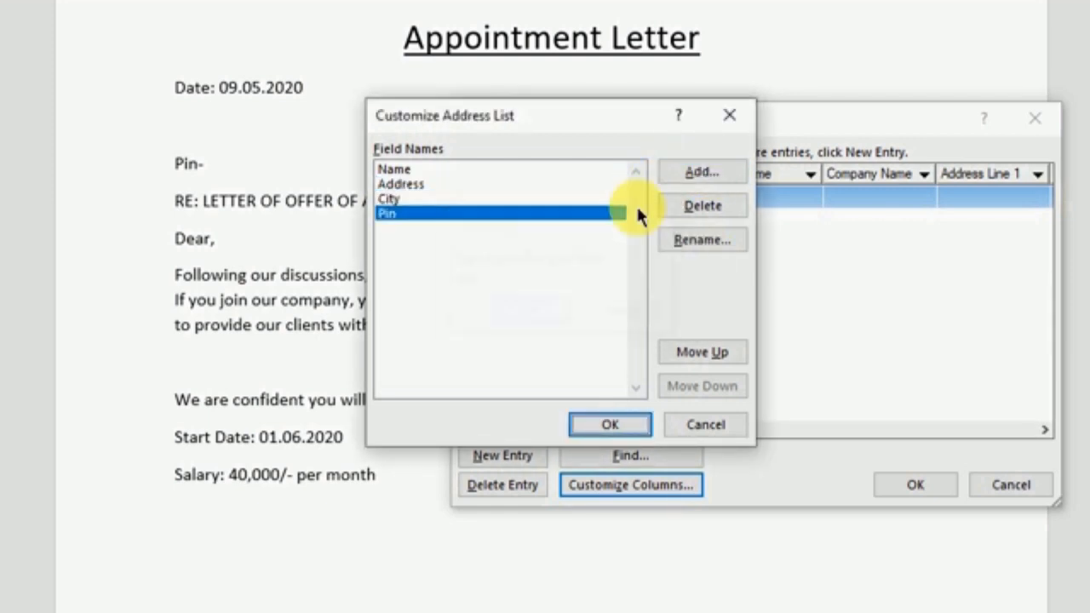
click(714, 171)
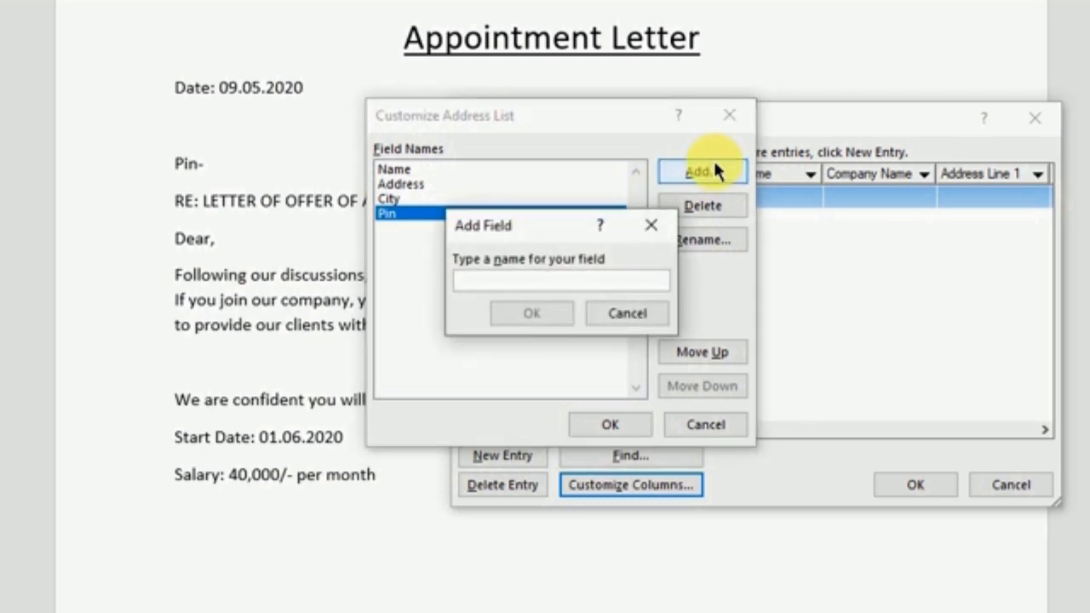
text(Job Ti)
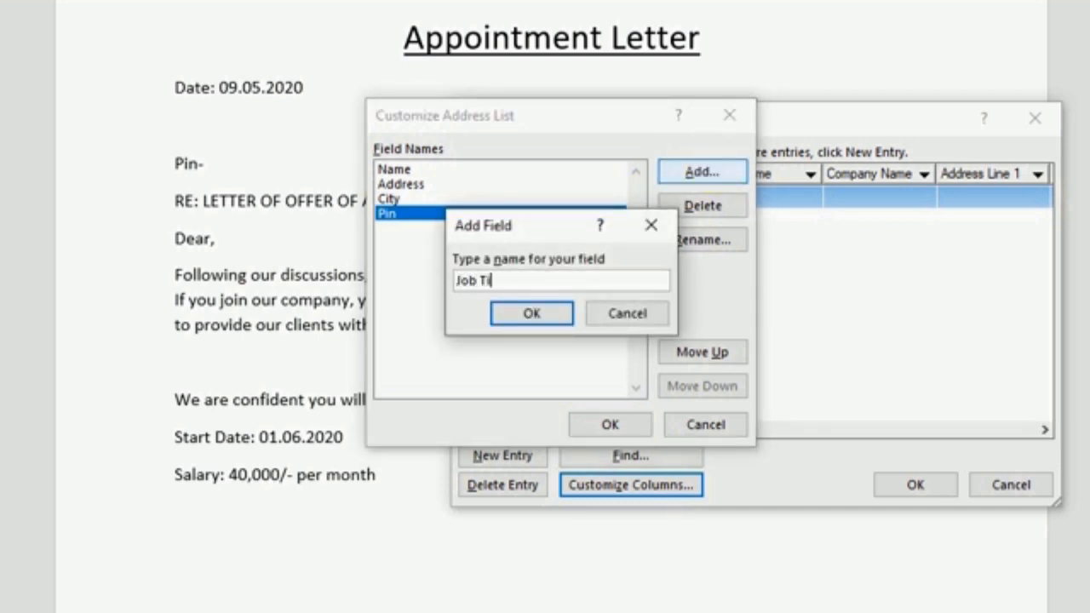
text(tle)
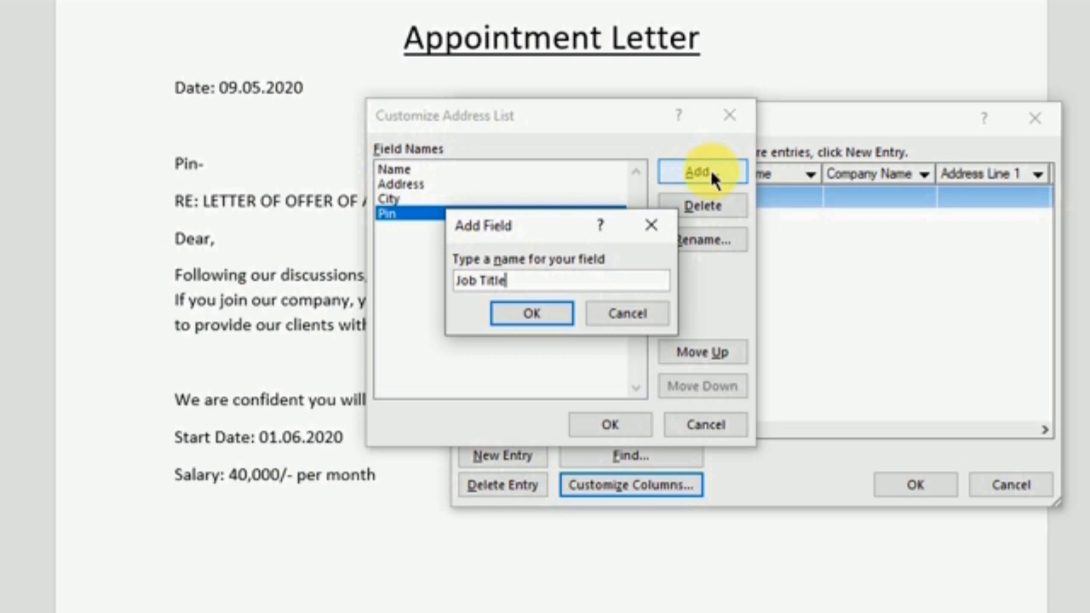
click(502, 312)
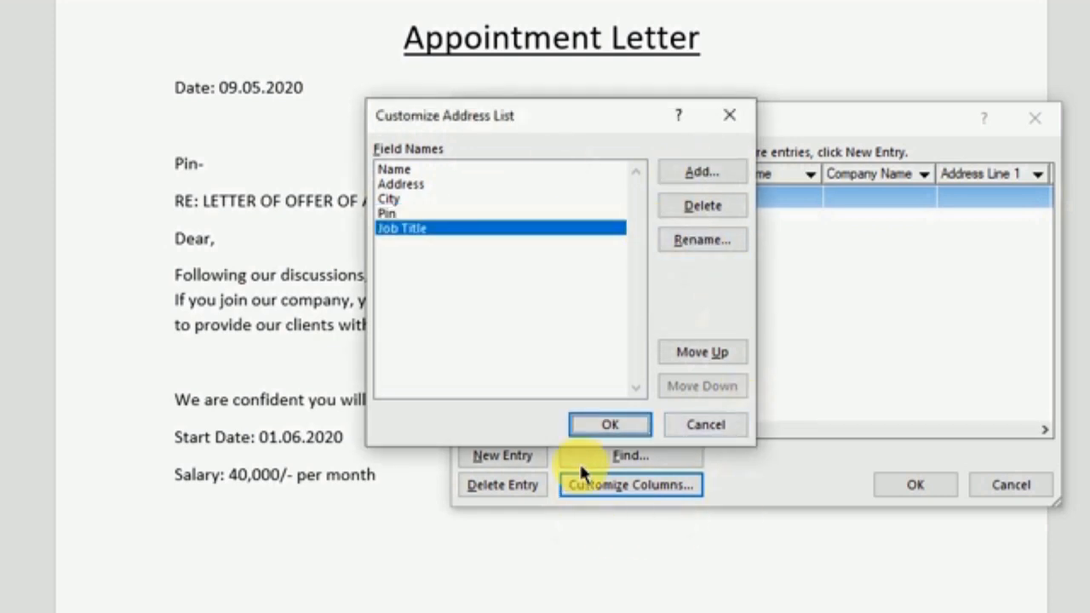
Close field customization and enter the first recipient, a Kolkata Web Developer, with name, address and pin
click(607, 425)
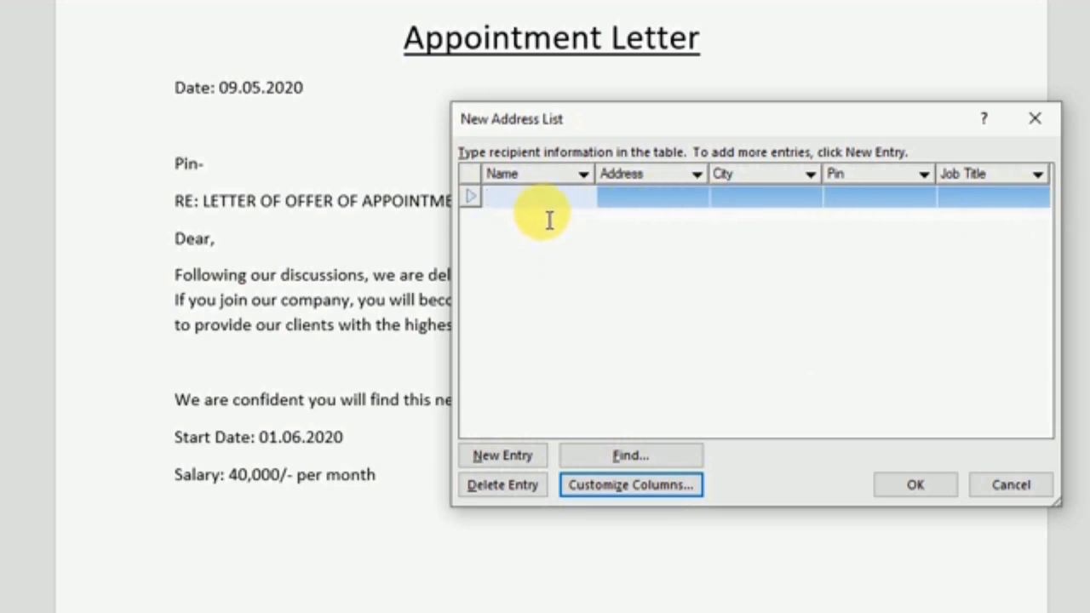
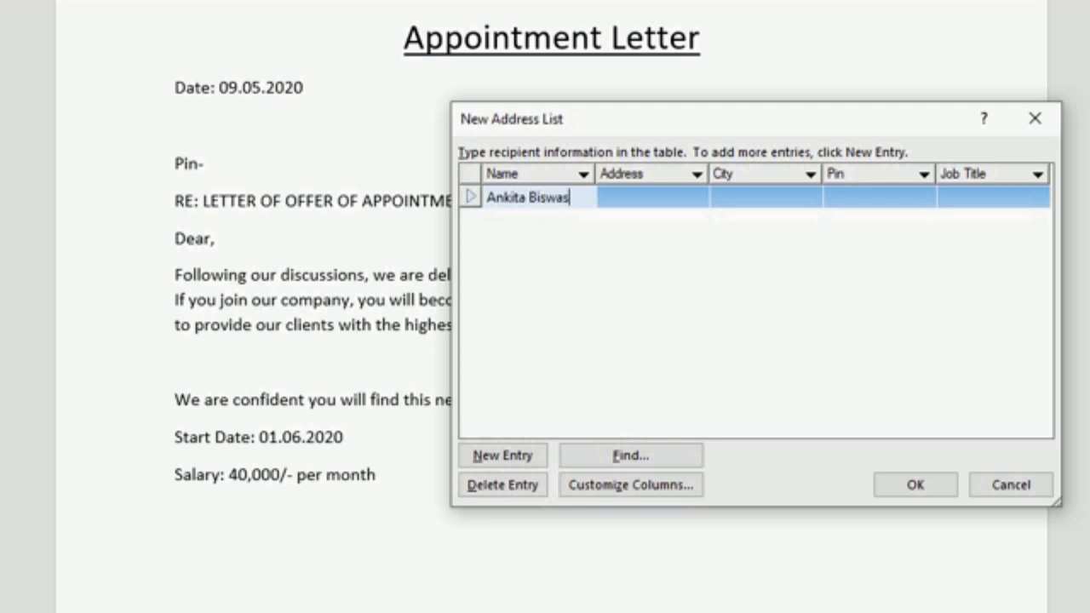
key(Tab)
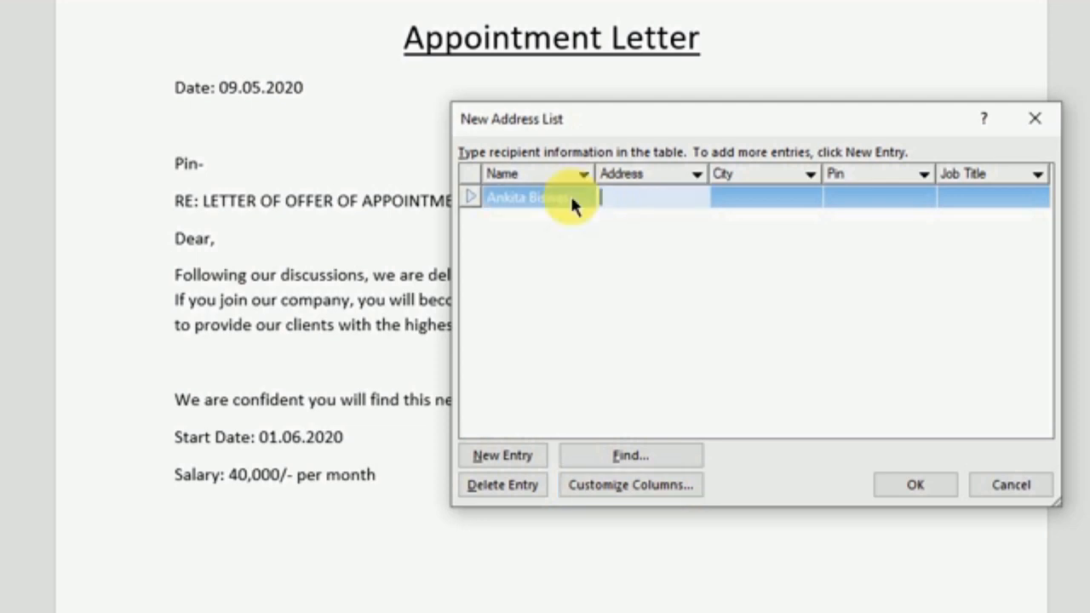
text(Bidhan)
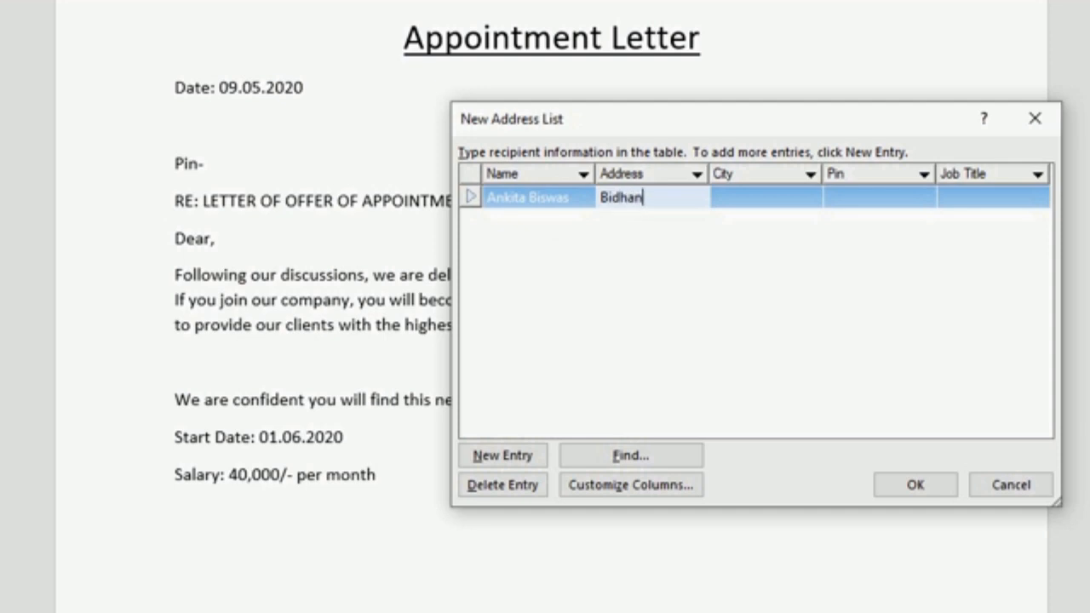
text(nagar)
key(Tab)
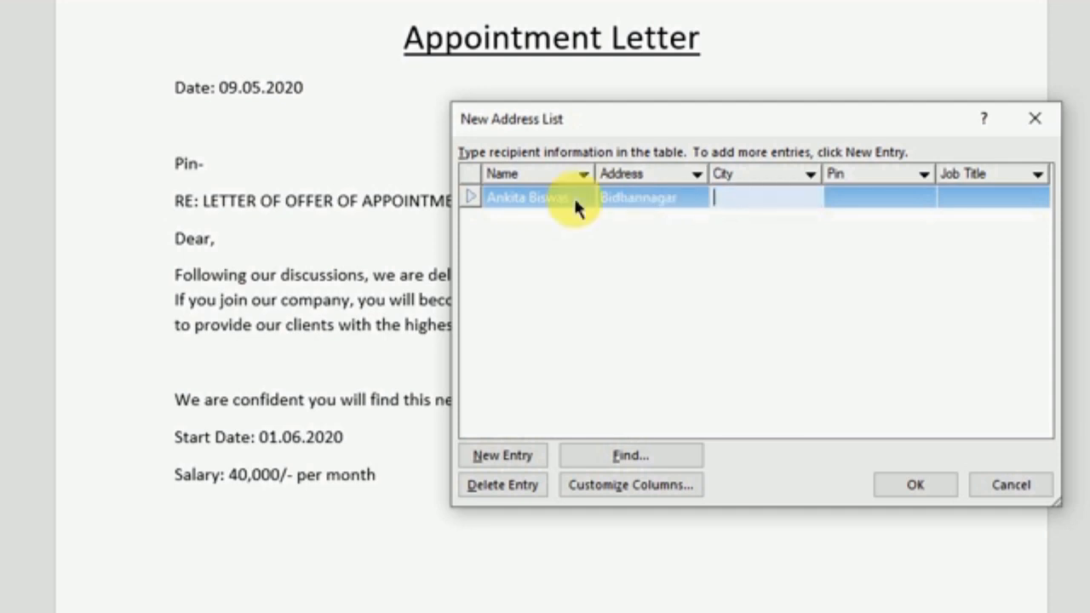
text(Kolkata)
key(Tab)
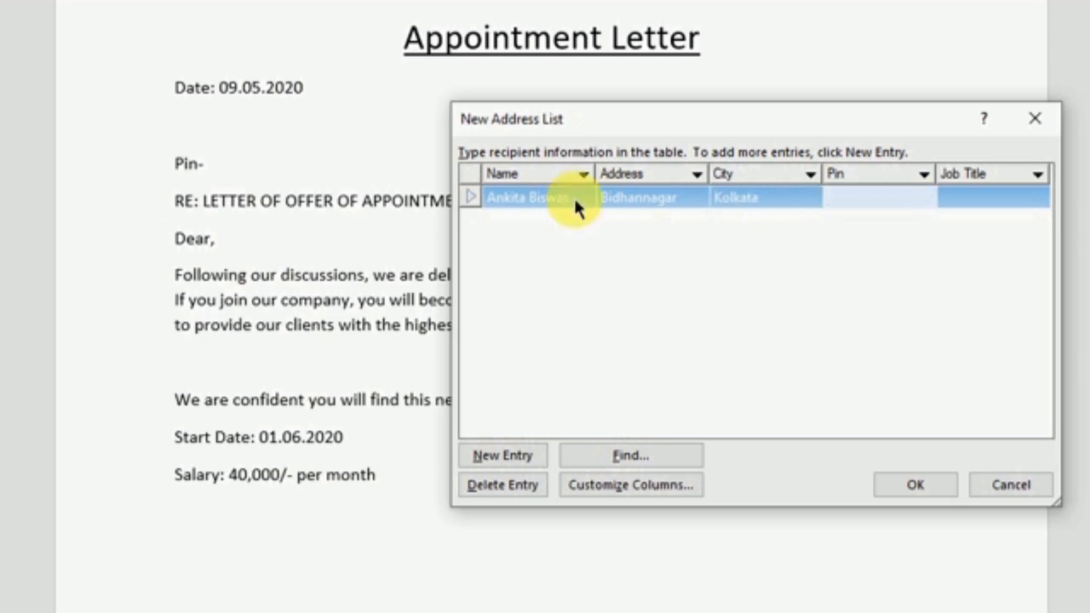
text(700047)
key(Tab)
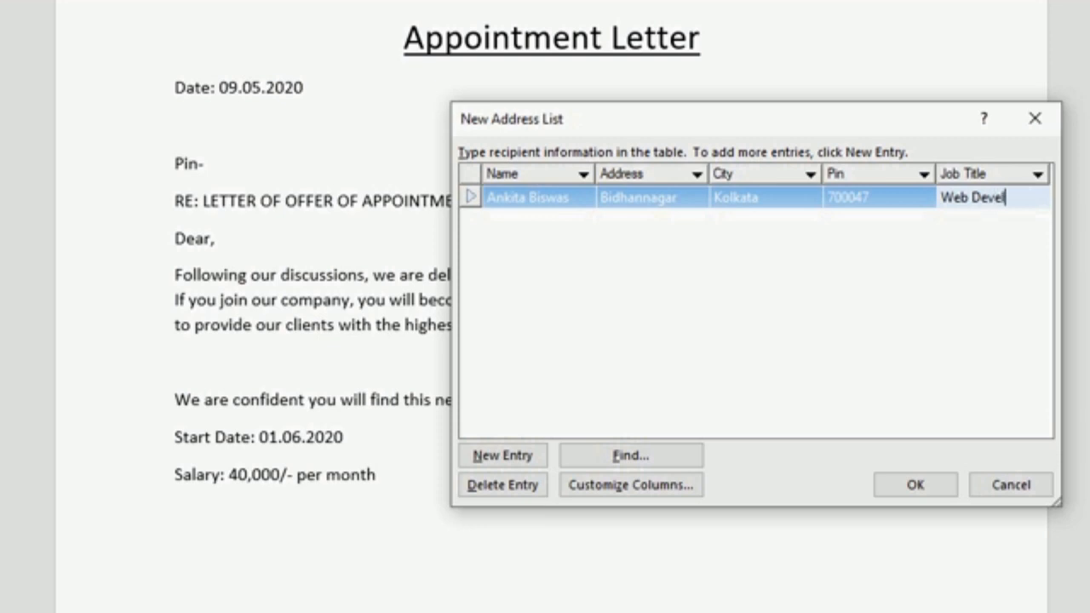
text(Web Developer)
key(Tab)
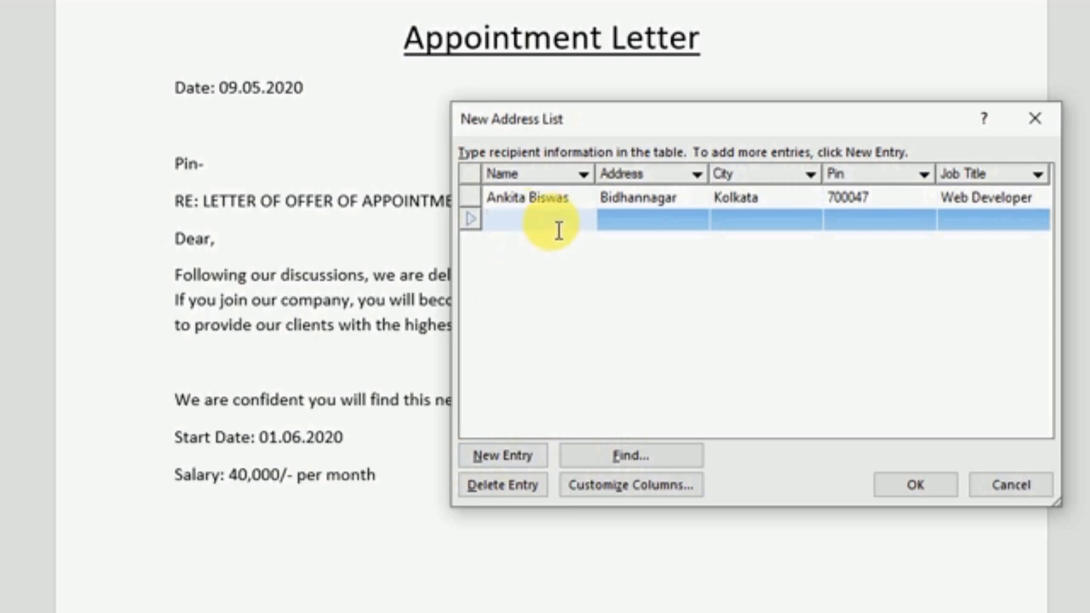
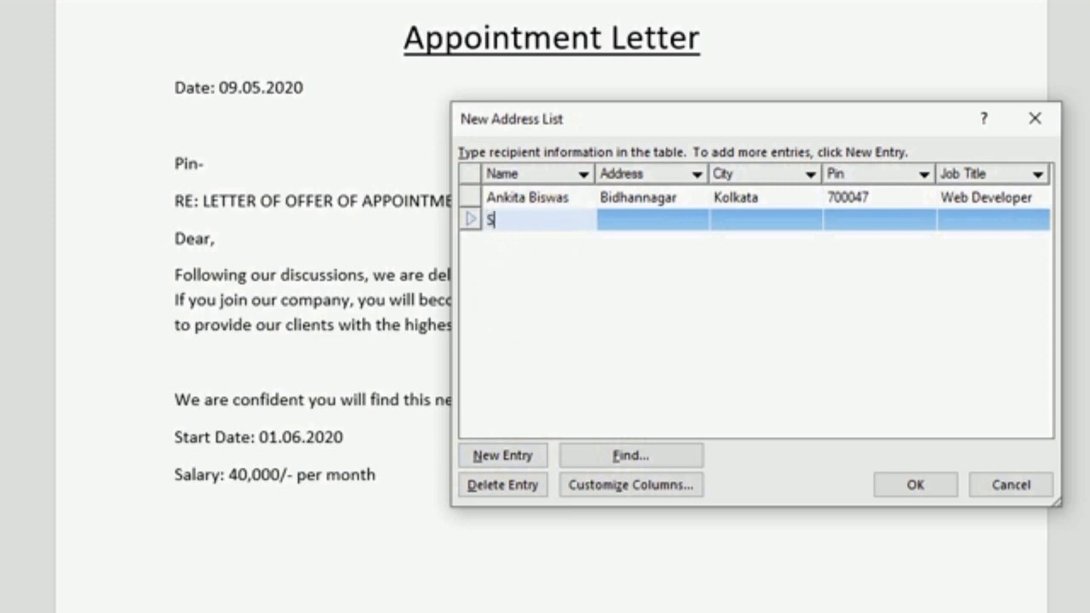
Enter the second recipient's name, address, Kolkata, pin and job title Supervisor
key(Tab)
text(Salt Lake)
key(Tab)
text(Kolkata)
key(Tab)
text(700054)
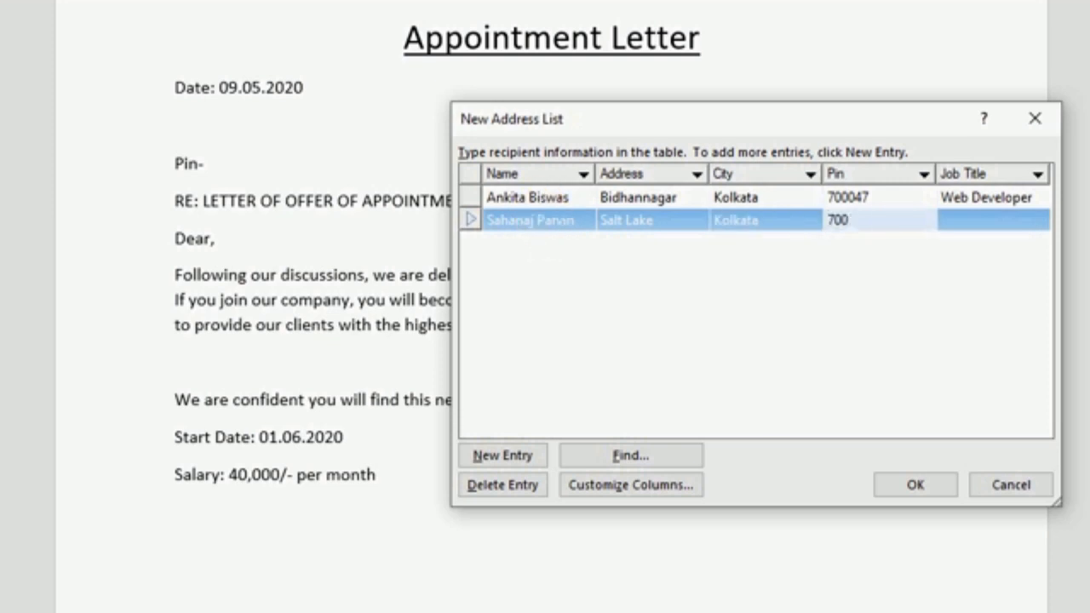
key(Tab)
text(Supervisor)
key(Tab)
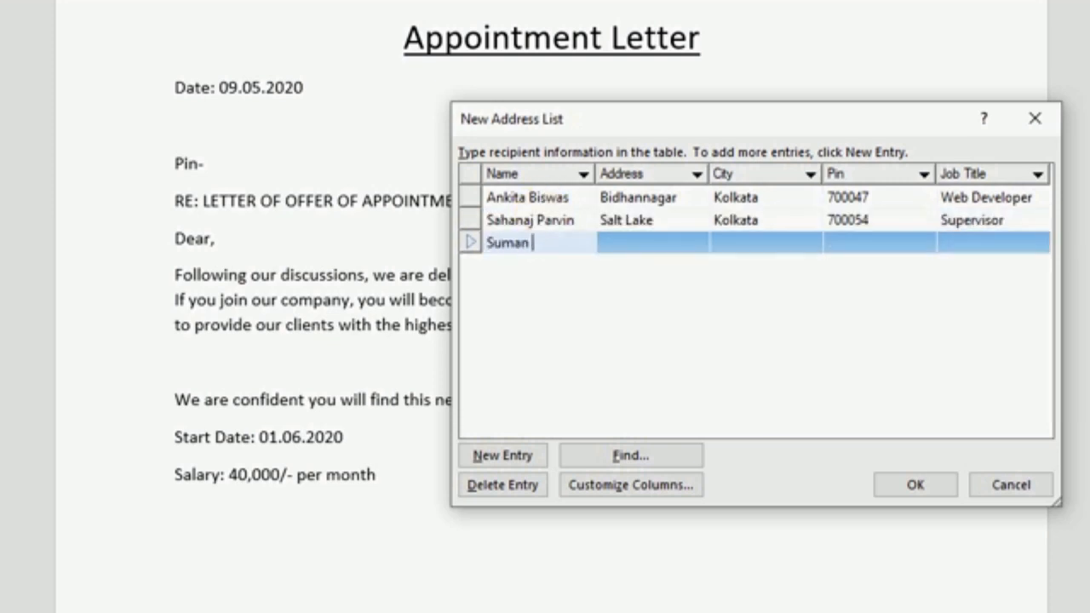
Add the third recipient in Kolkata with job title Sales Manager
key(Tab)
text(Gariahat)
key(Tab)
text(Kolkata)
key(Tab)
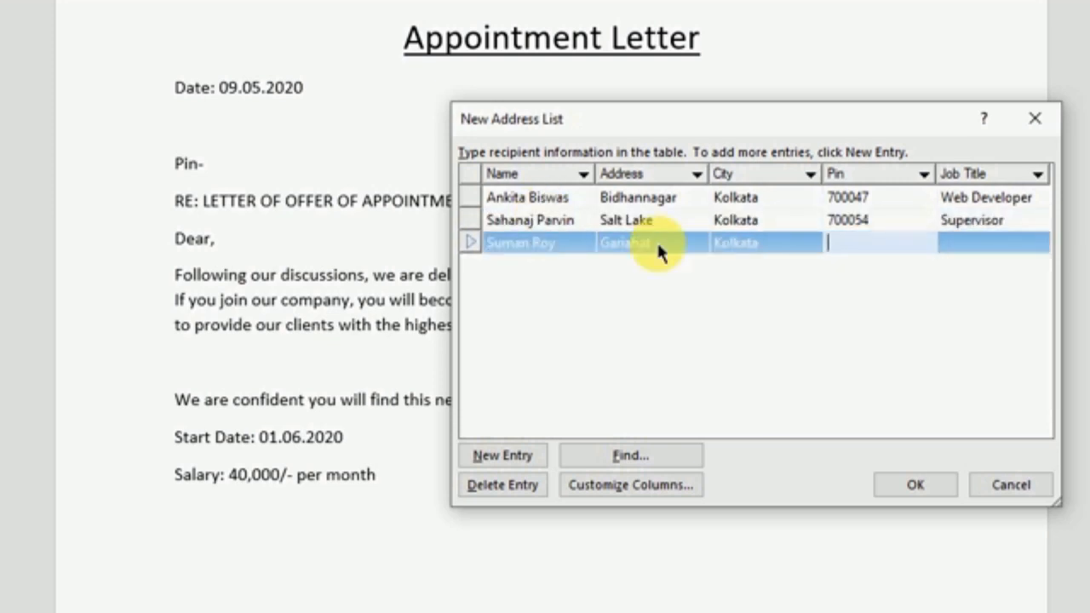
text(700068	Sales Manager)
key(Tab)
Add the fourth recipient in Kolkata with job title Manager
key(Tab)
text(Behala)
key(Tab)
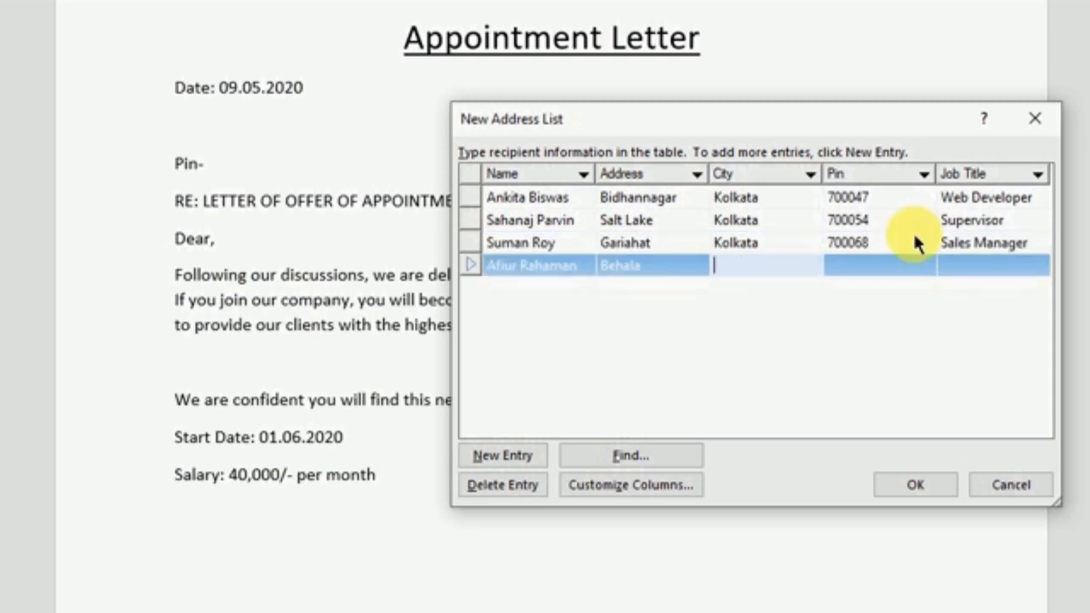
text(Kolkata)
key(Tab)
text(700034)
key(Tab)
text(Manager)
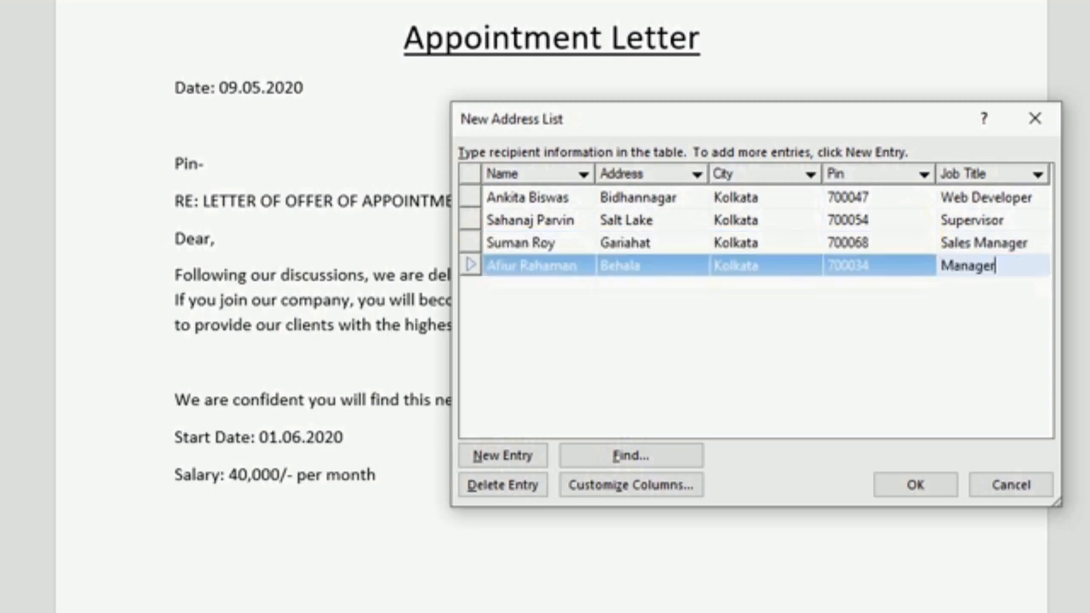
Add the fifth recipient in Kolkata with job title Accountant
key(Tab)
key(Tab)
text(Tollygunge)
key(Tab)
text(Kolkata)
key(Tab)
text(700017)
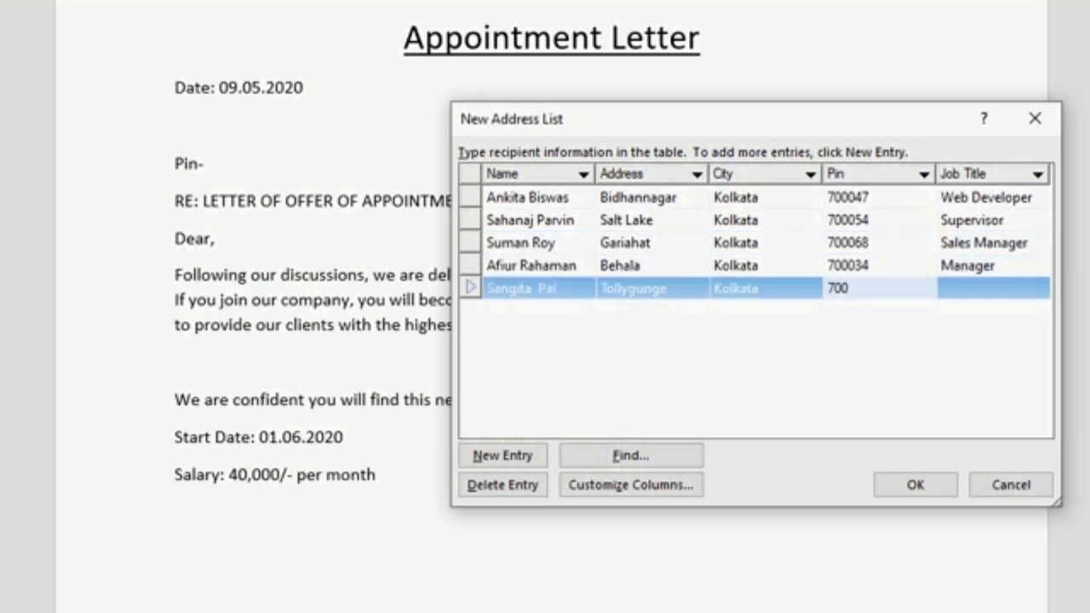
key(Tab)
text(Accountant)
Add the sixth recipient in Kolkata with job title Software Engineer
key(Tab)
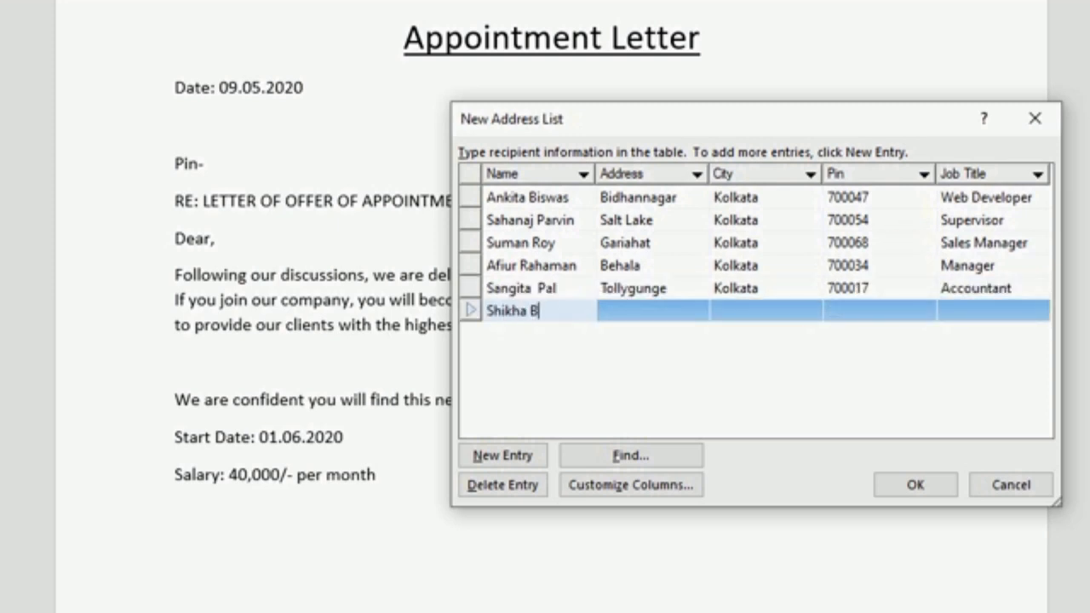
key(Tab)
text(Alipur)
key(Tab)
text(Kolkata)
key(Tab)
text(700088)
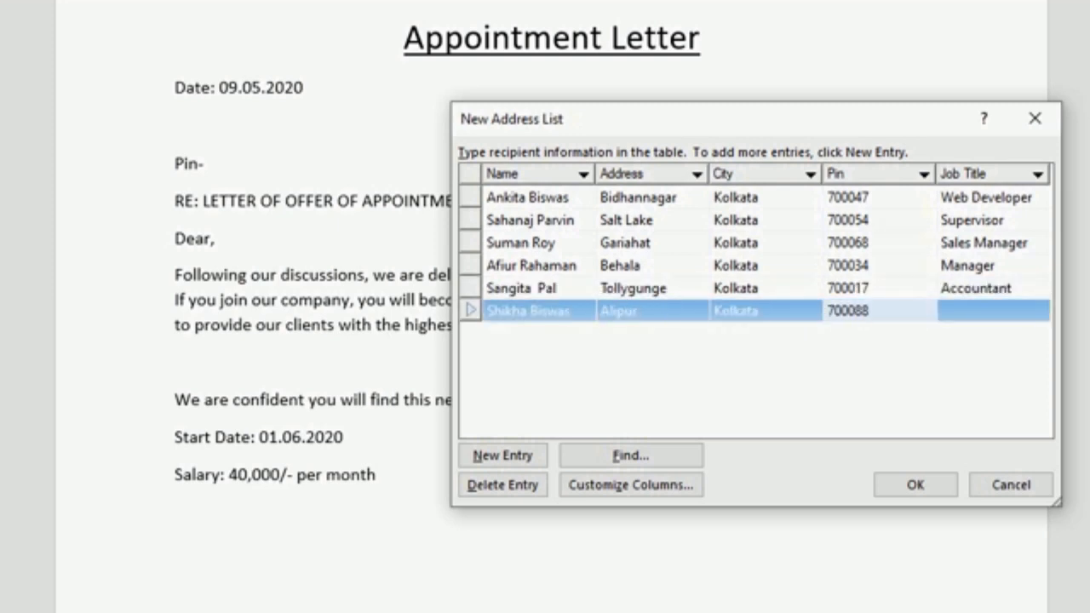
key(Tab)
text(Software Engineer)
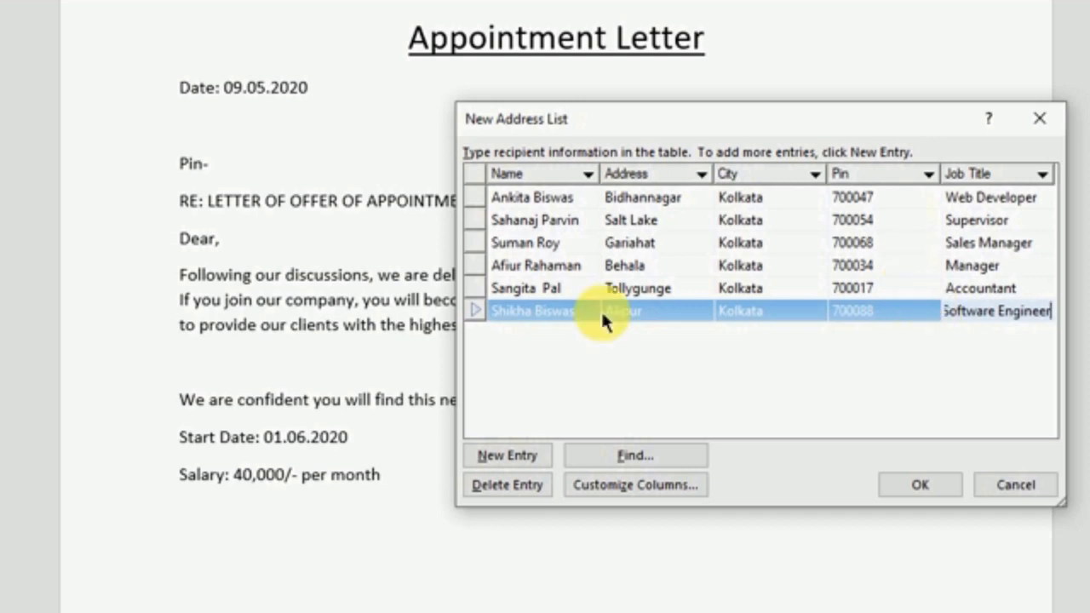
Save the new recipient list under the file name 'List of emp'
click(920, 485)
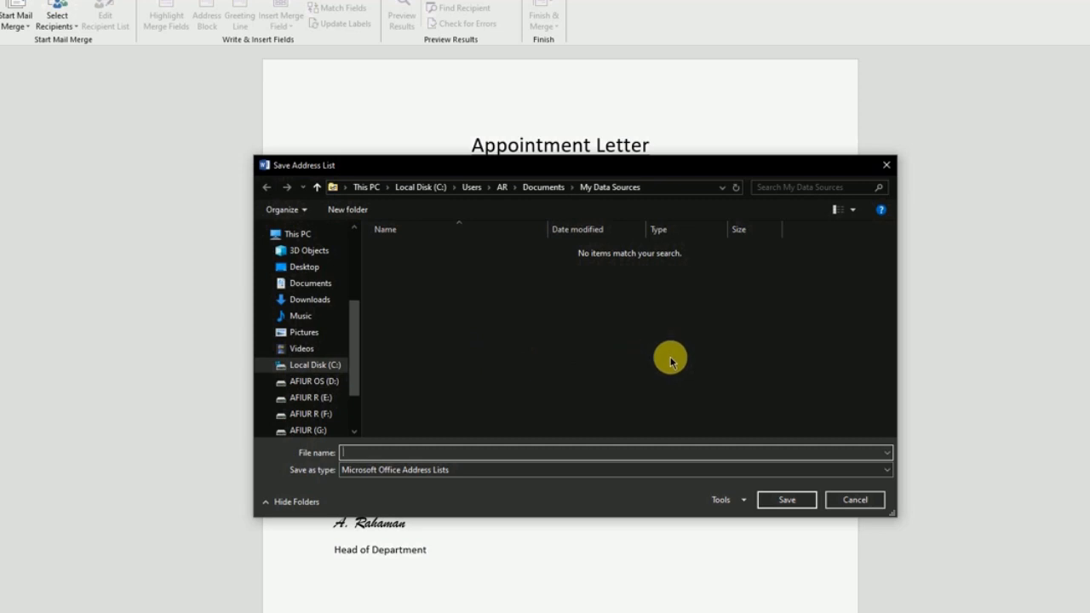
click(369, 459)
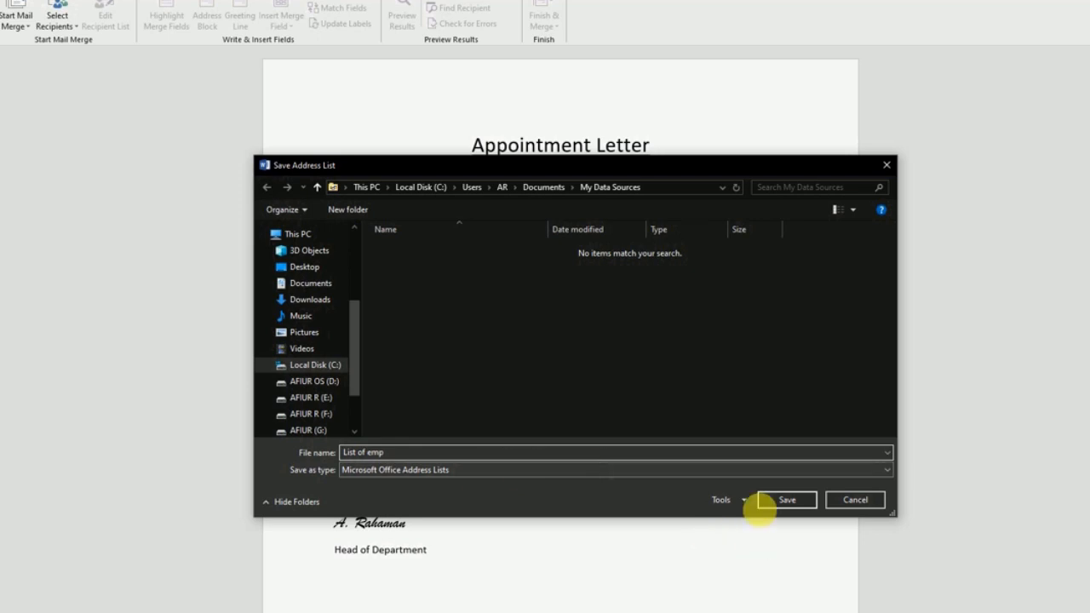
click(785, 502)
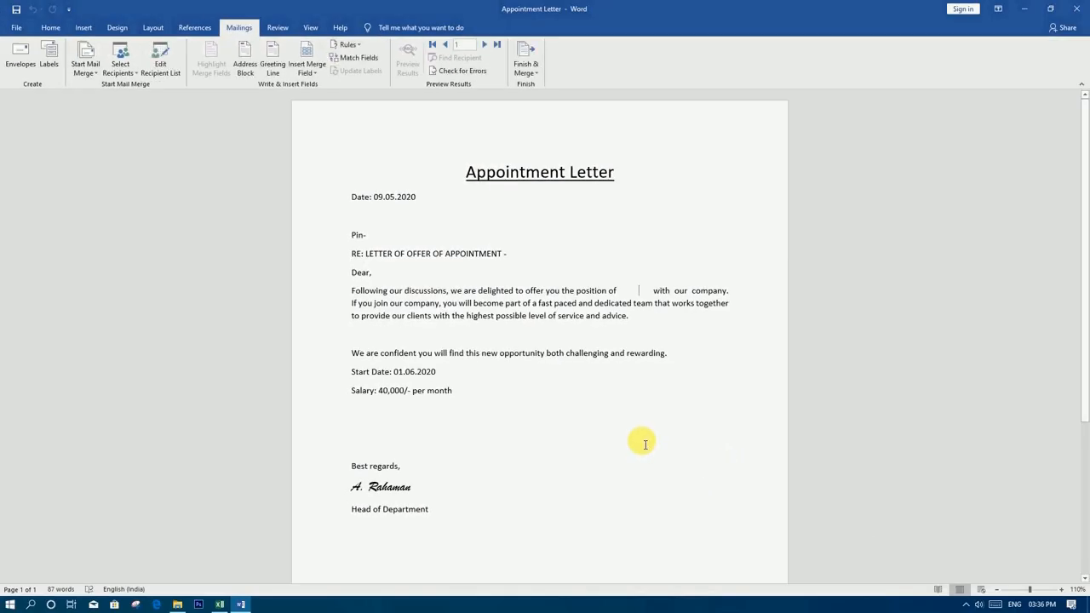
Insert the «Name», «Address» and «City» merge fields on the letter's address lines
click(362, 223)
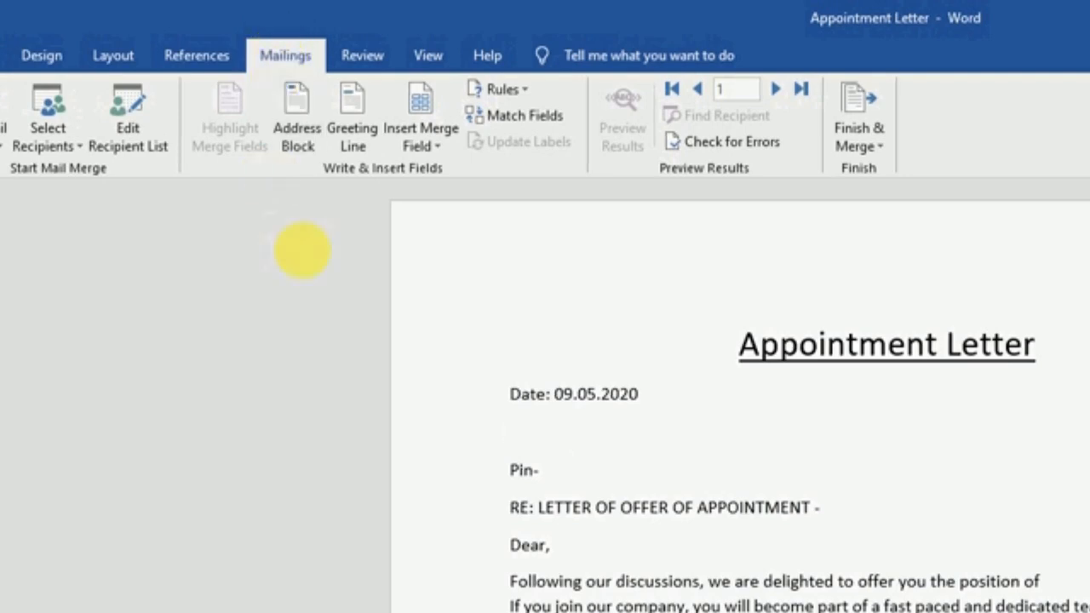
click(415, 144)
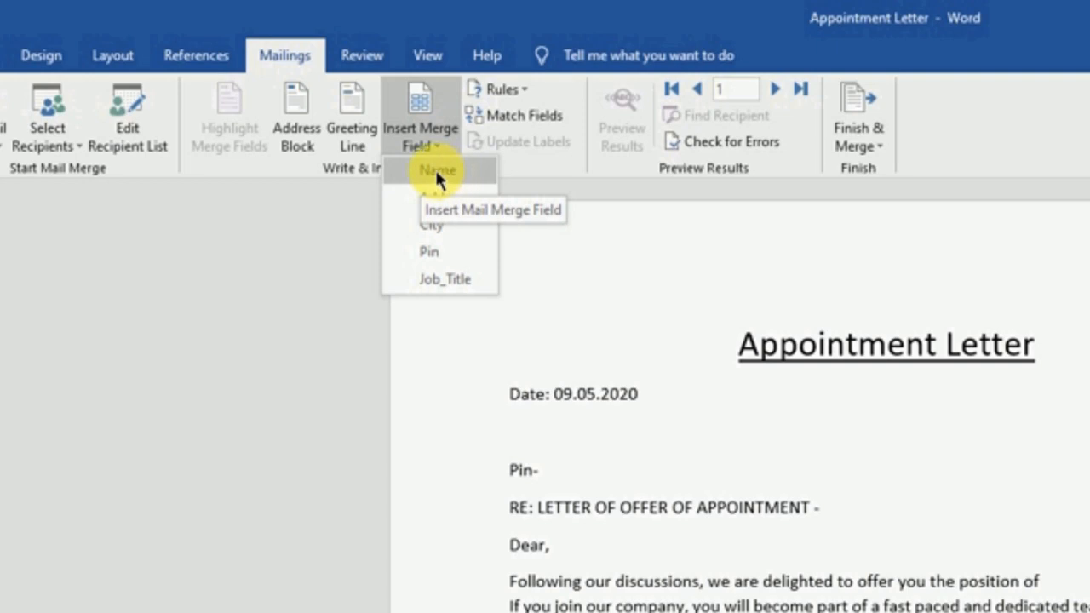
click(435, 171)
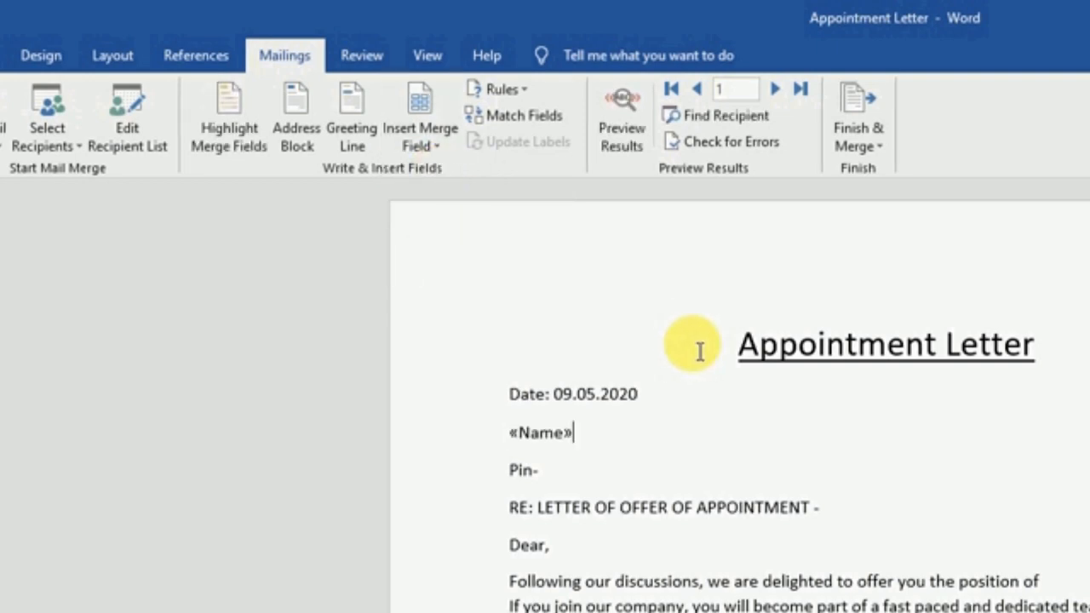
key(Return)
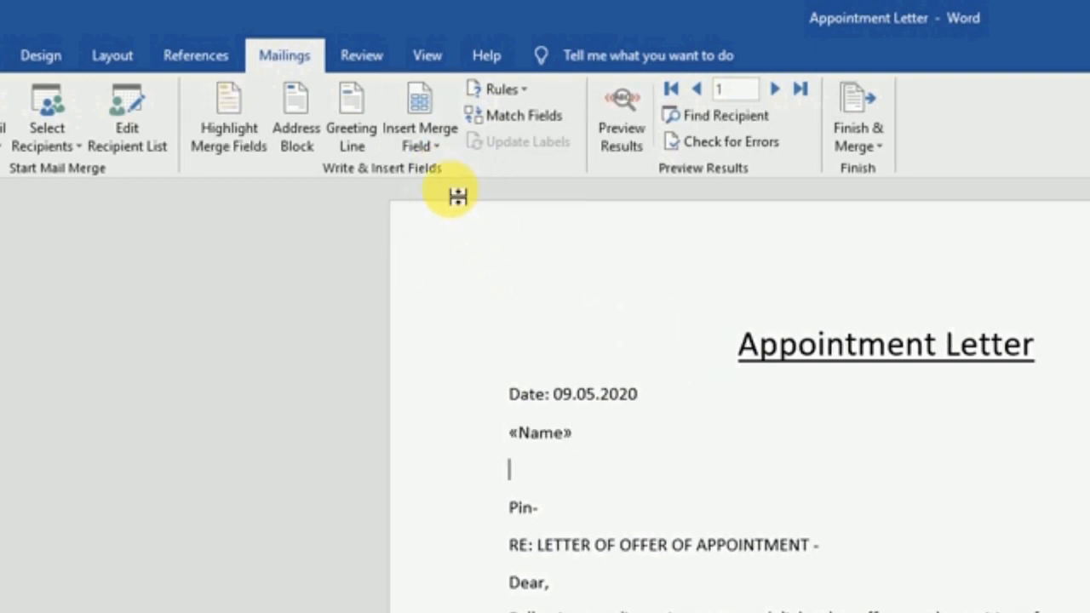
click(419, 141)
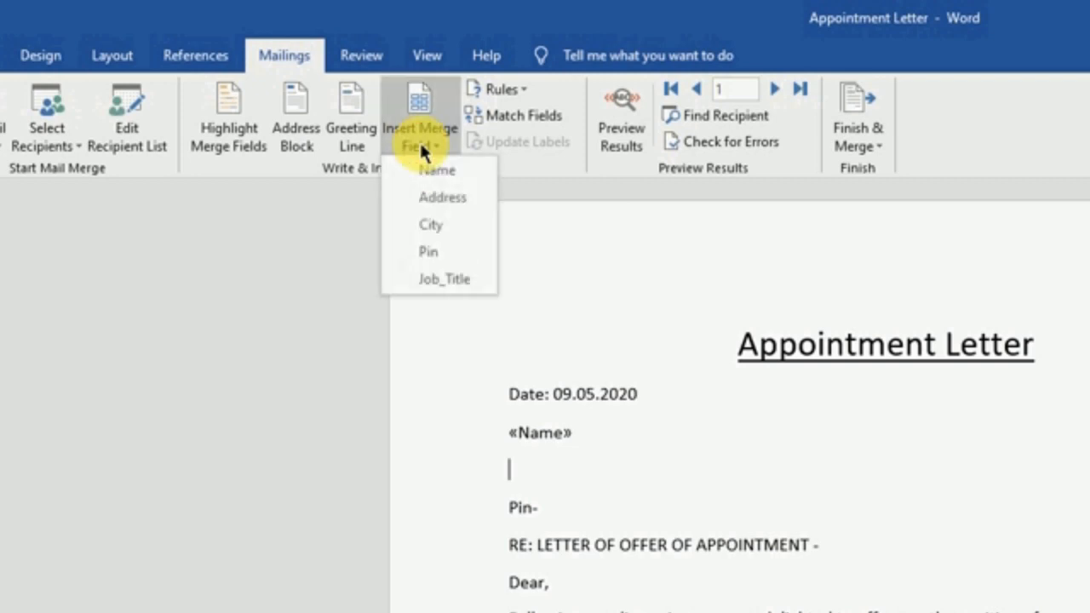
click(445, 204)
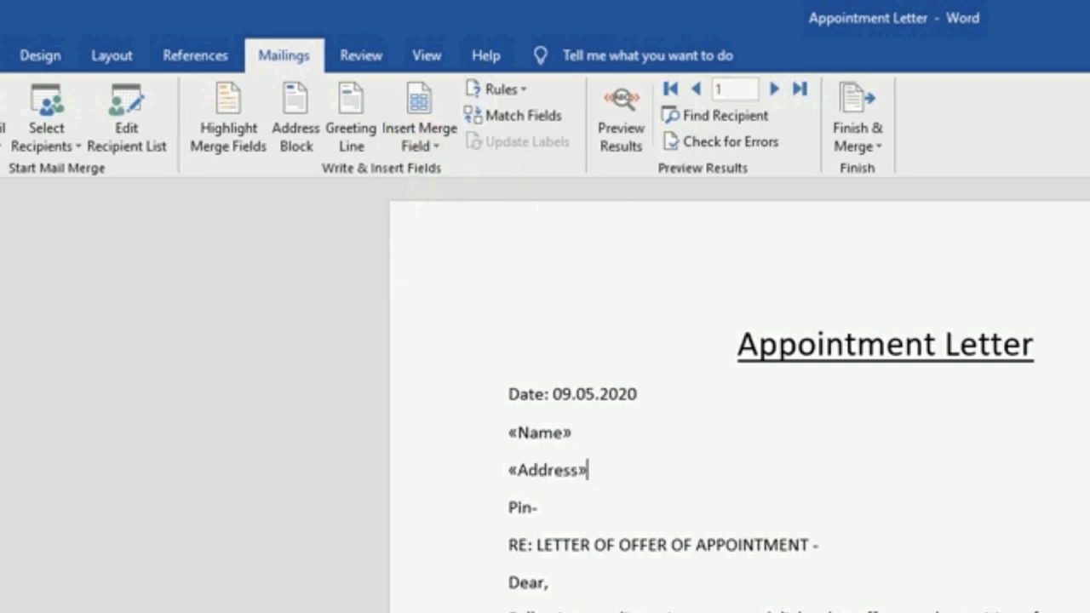
click(418, 147)
click(455, 224)
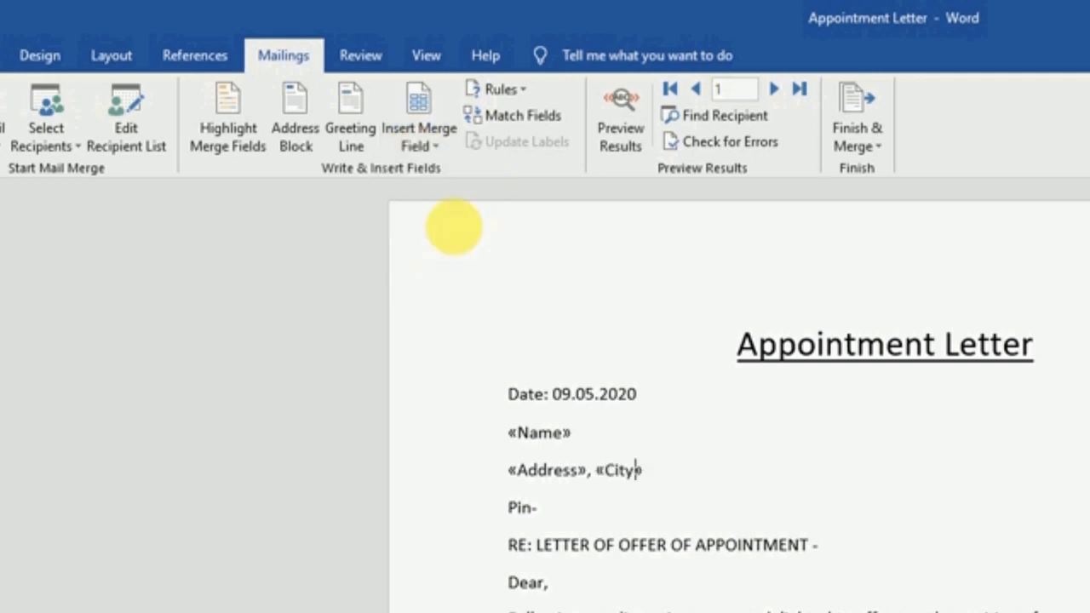
Insert «Pin» after 'Pin-' and «Job_Title» at the end of the RE line
click(569, 524)
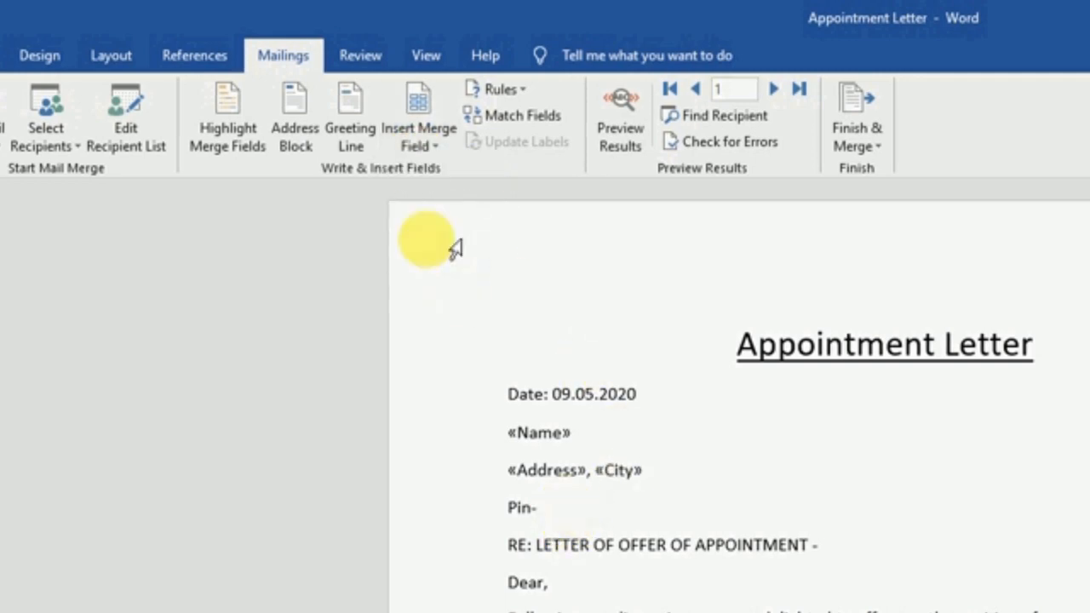
click(419, 145)
click(447, 249)
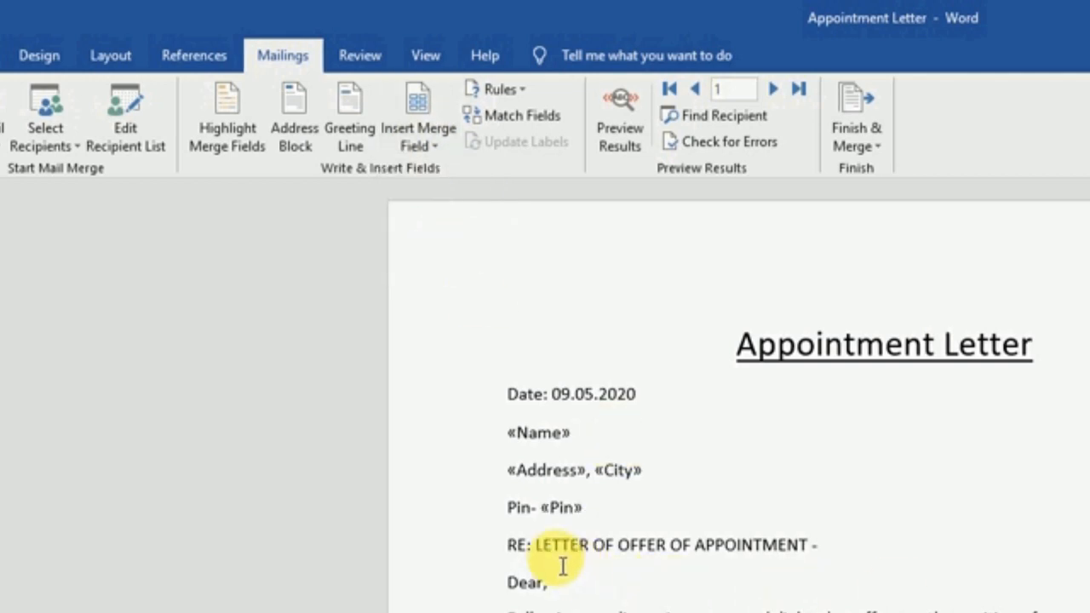
click(848, 558)
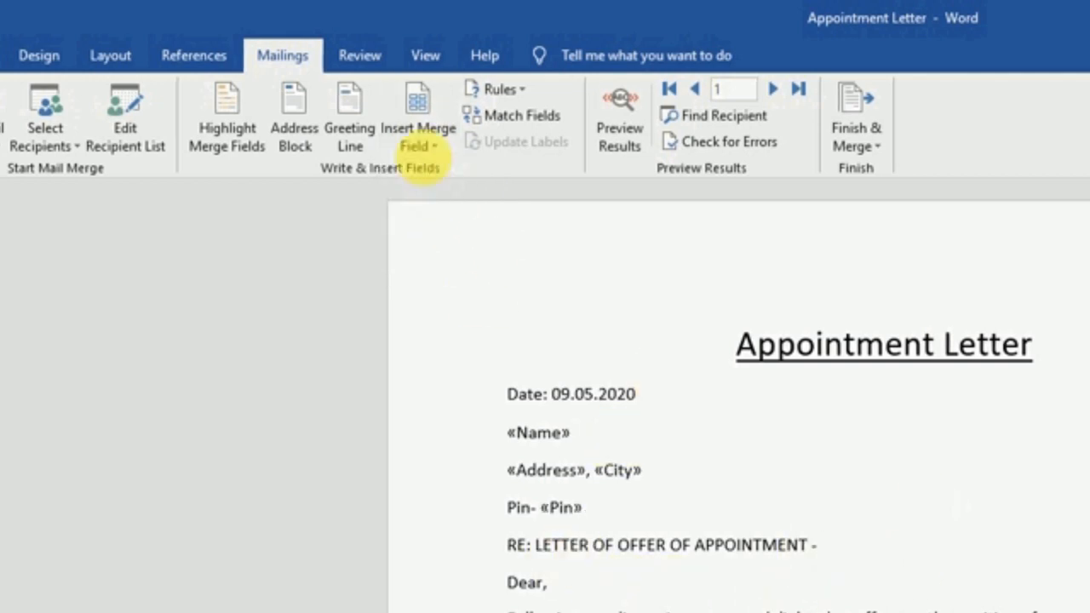
click(421, 146)
click(447, 279)
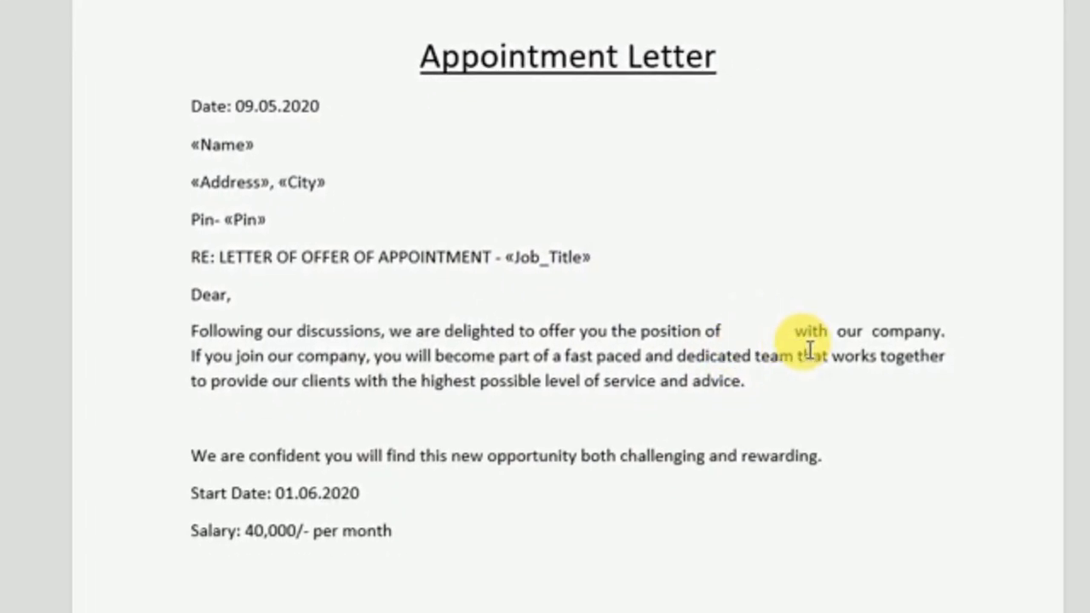
Replace the blank gap after 'position of' with the «Job_Title» merge field
drag(796, 334, 726, 331)
key(Delete)
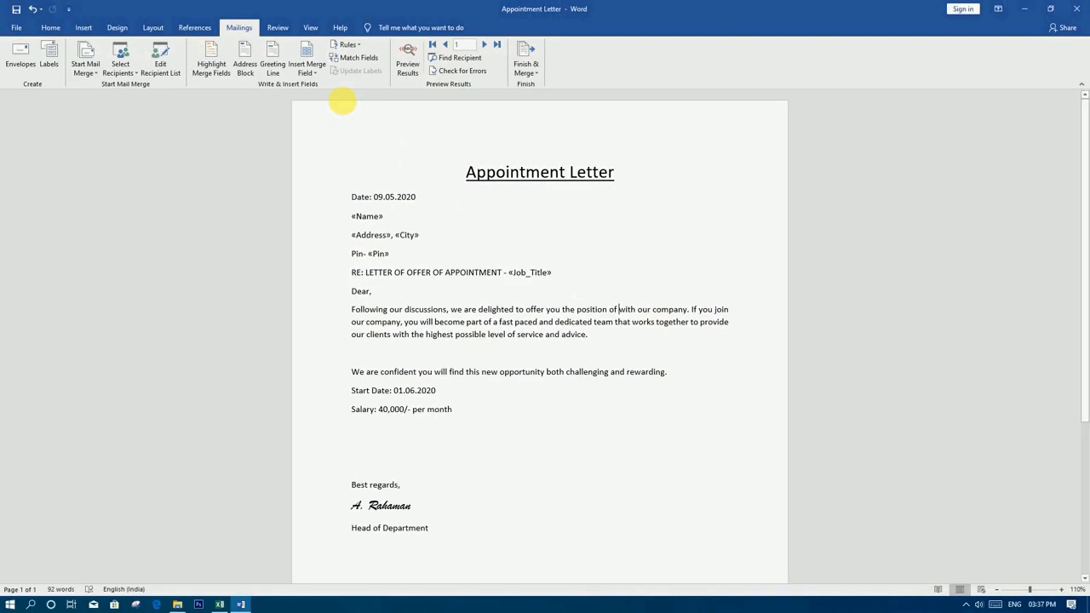
click(309, 73)
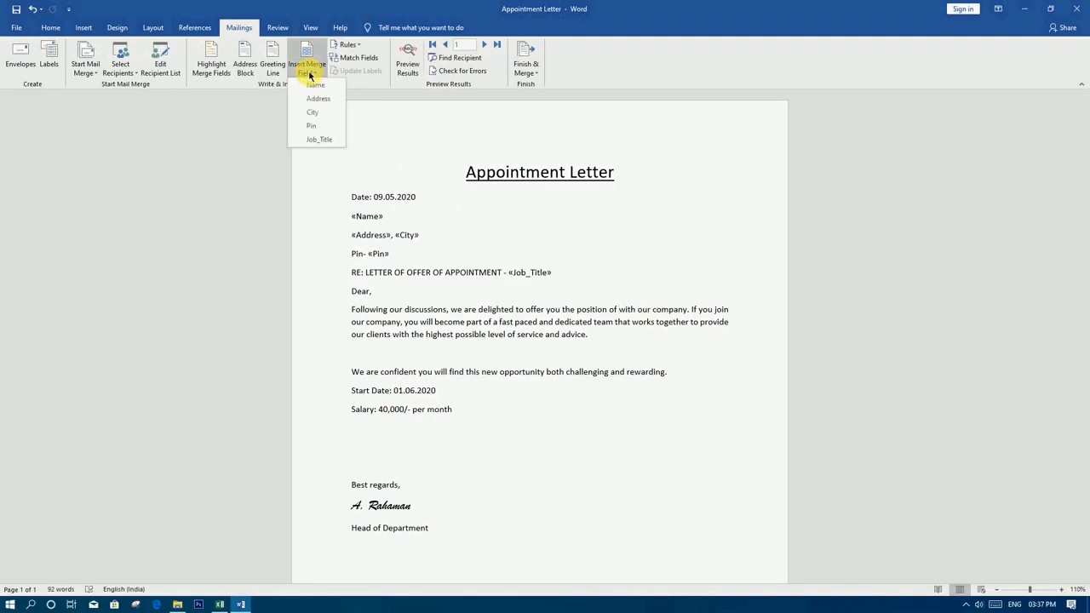
click(317, 140)
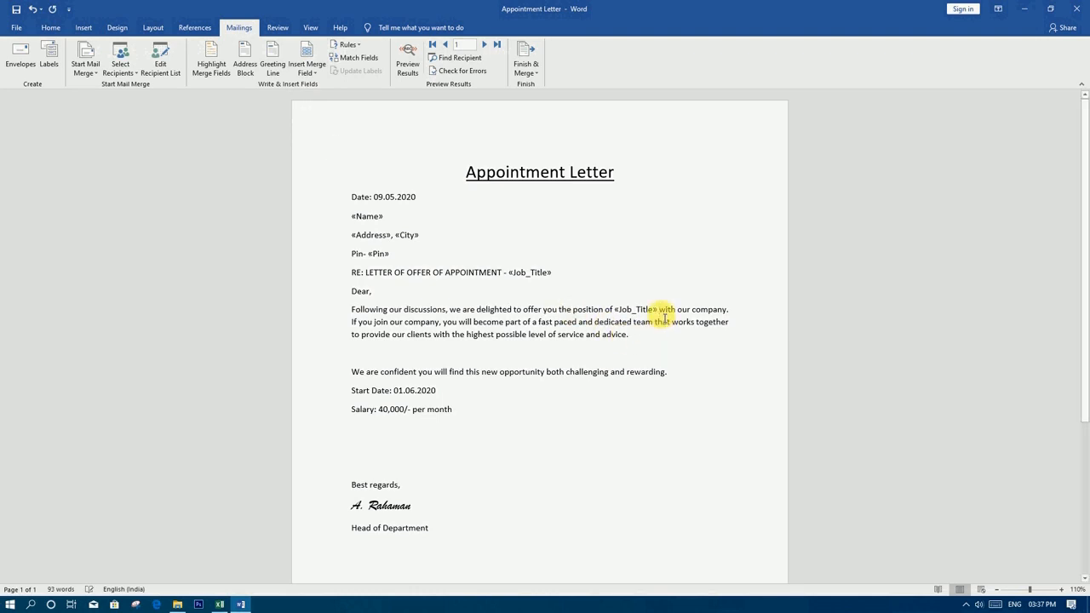
Format the inserted «Job_Title» field in the first paragraph bold italic
drag(659, 312, 615, 310)
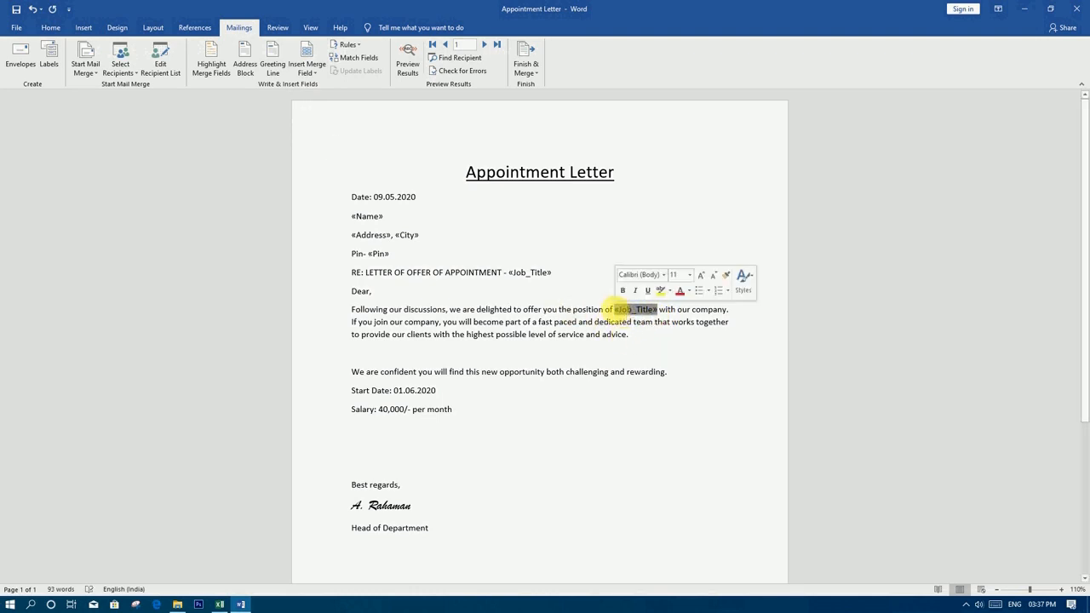
click(48, 29)
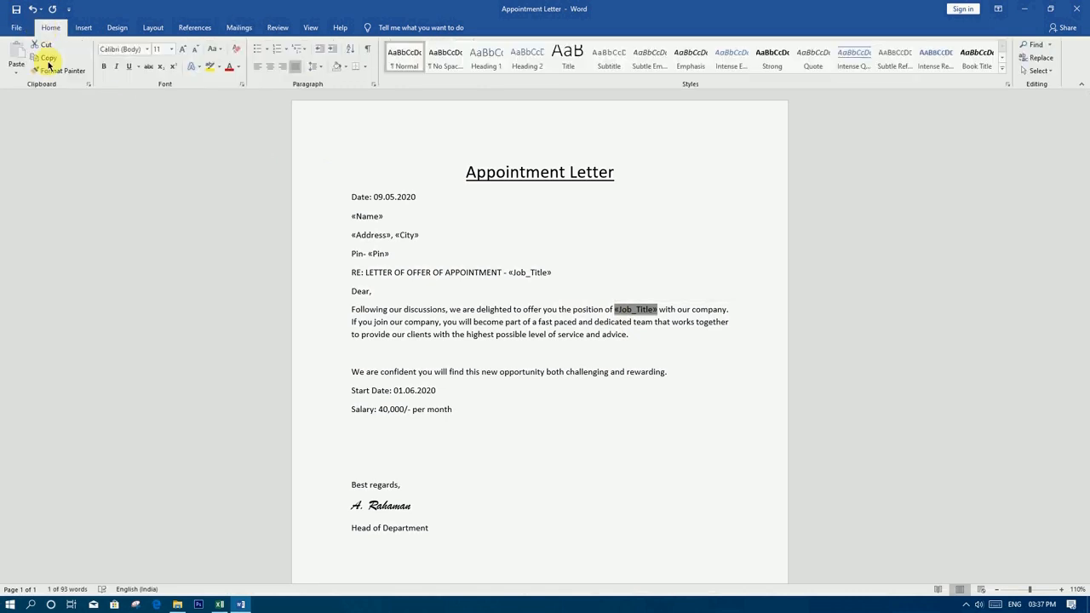
click(104, 67)
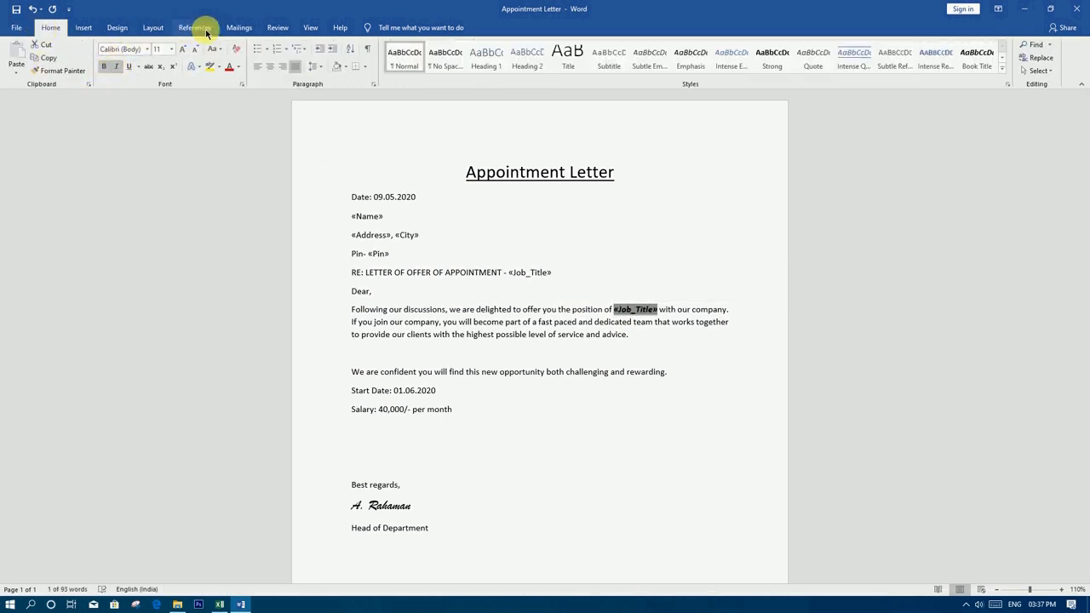
click(238, 28)
click(599, 371)
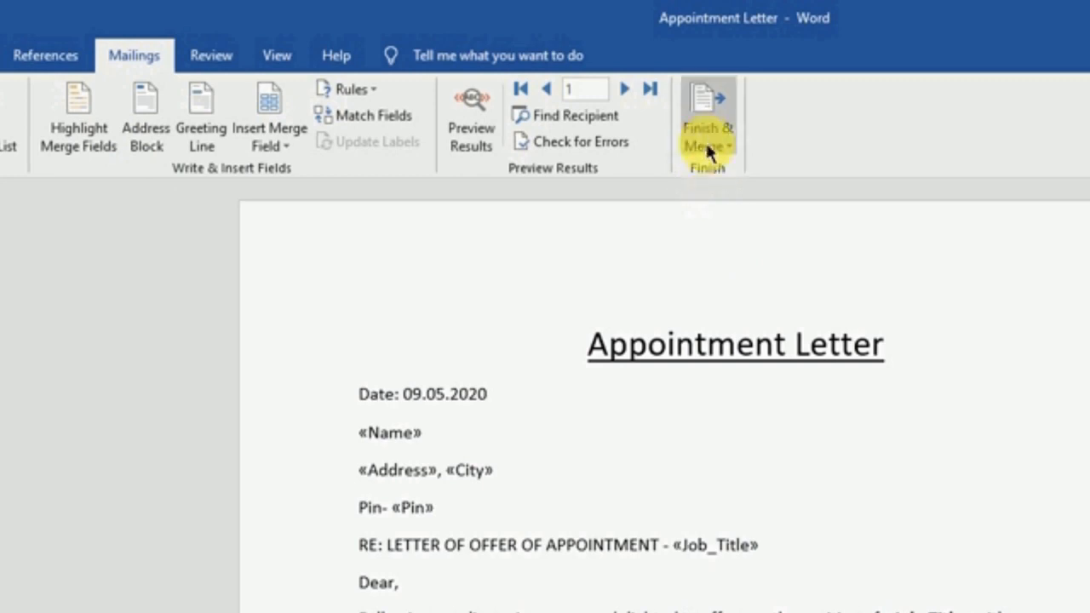
Choose Edit Individual Documents under Finish & Merge to bring up the Merge to New Document dialog
click(713, 140)
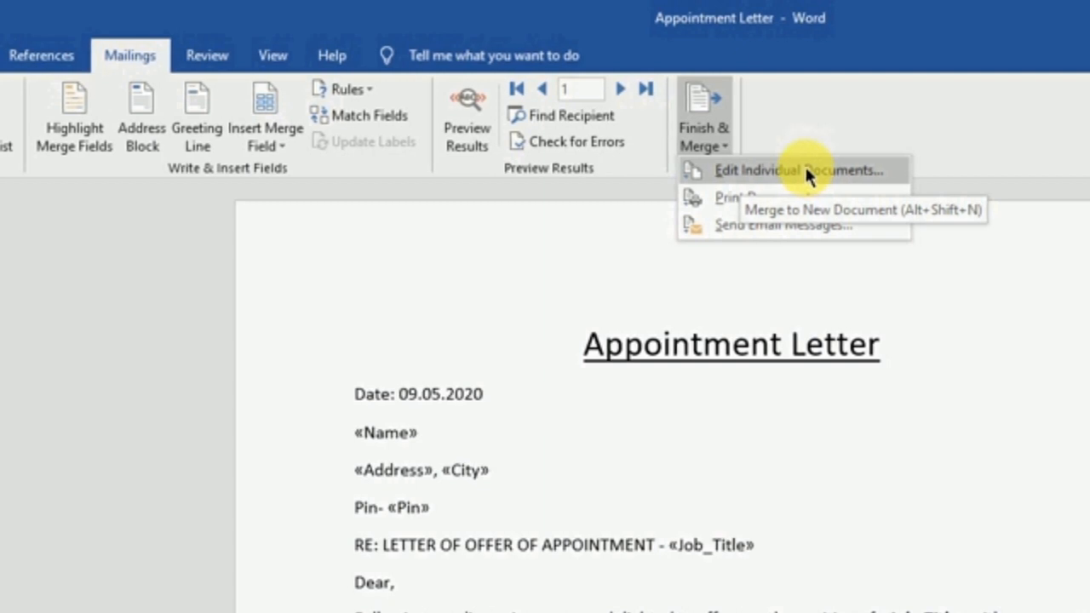
click(755, 172)
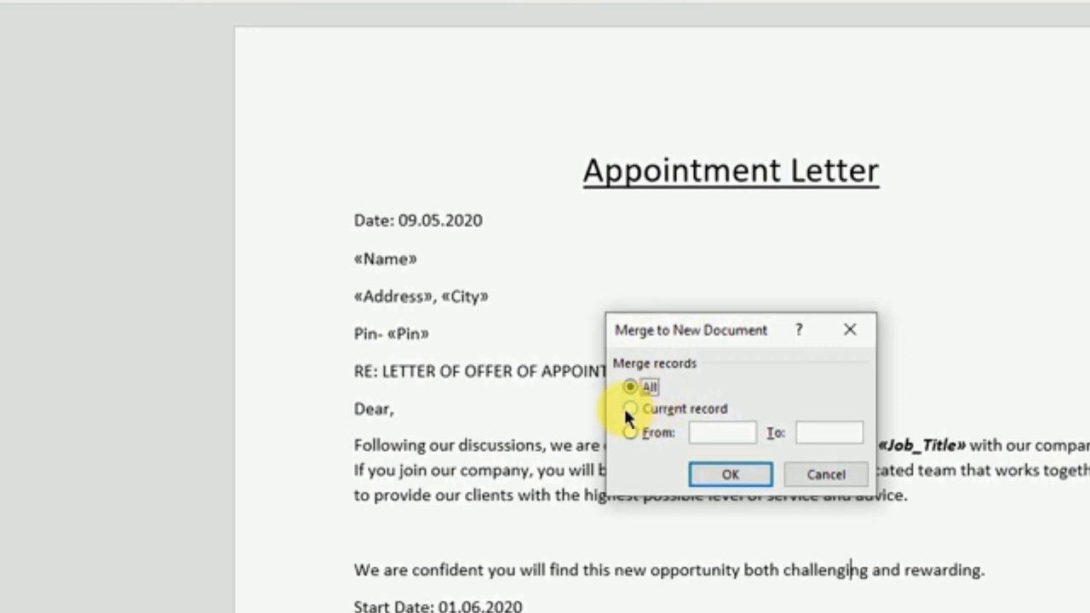
Merge All appointment-letter records into a new document
click(630, 410)
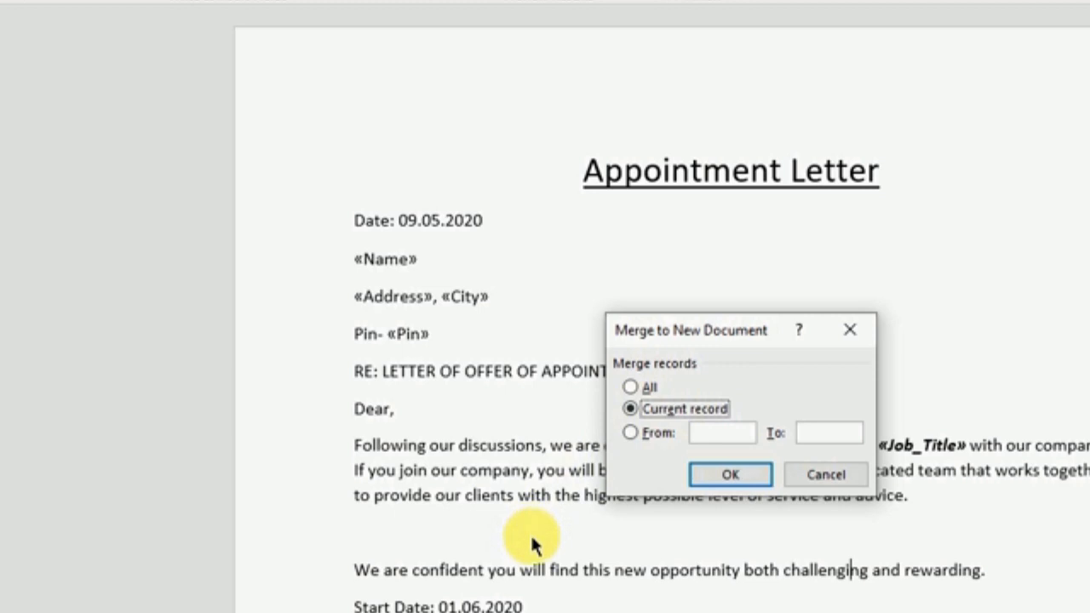
click(631, 434)
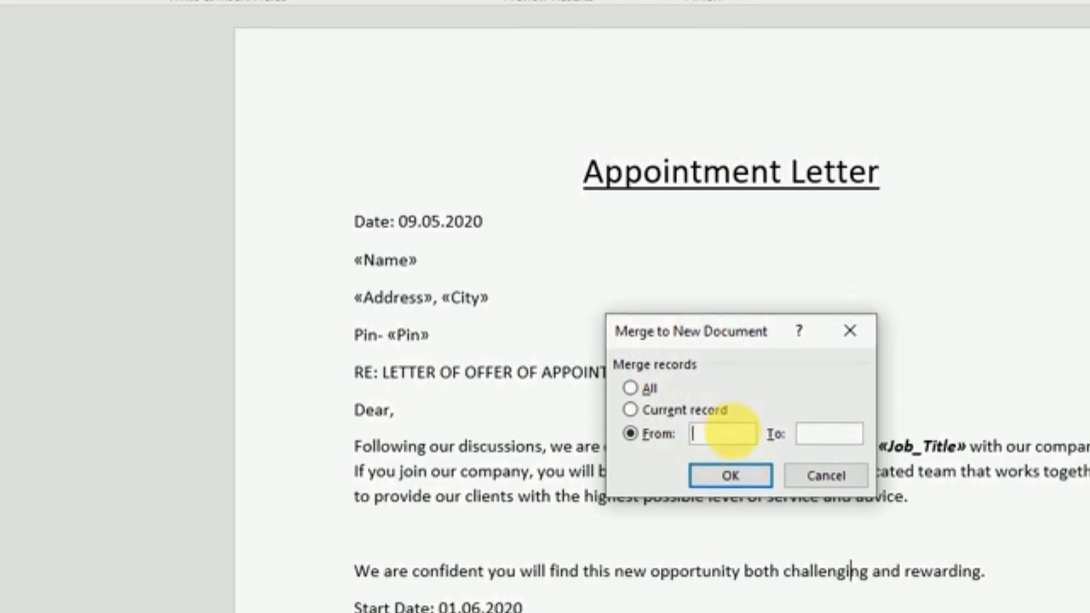
click(632, 390)
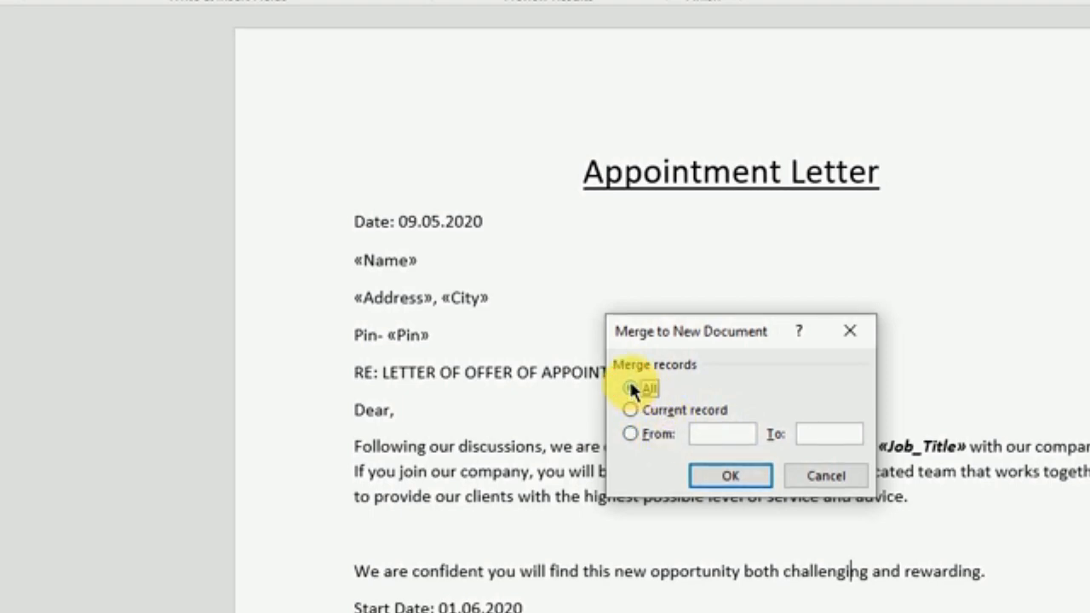
click(733, 475)
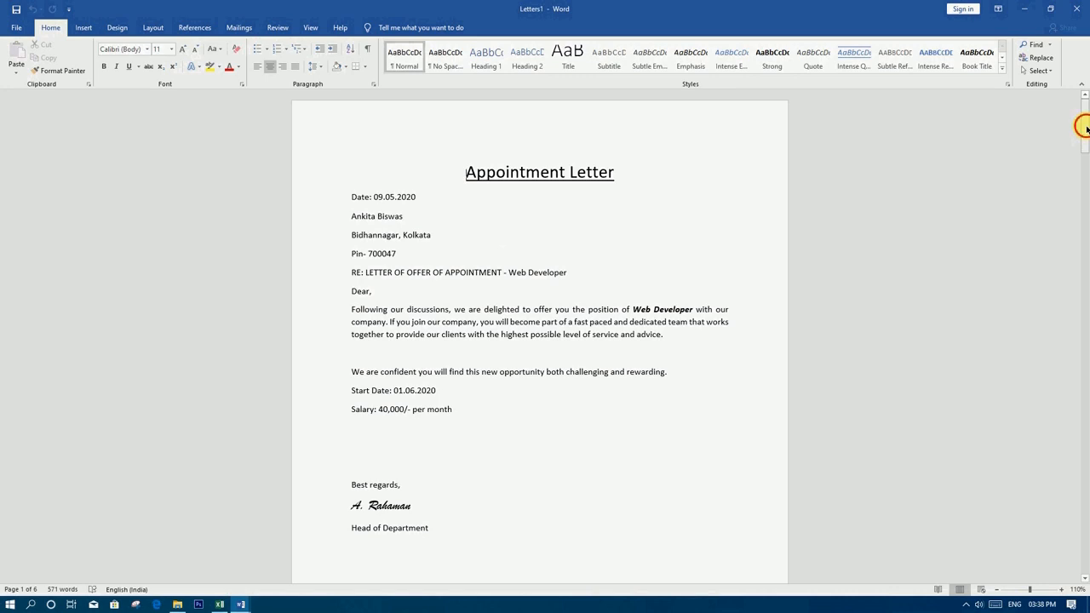
mouse_move(1085, 128)
mouse_down()
mouse_move(1082, 207)
mouse_move(1084, 111)
mouse_up()
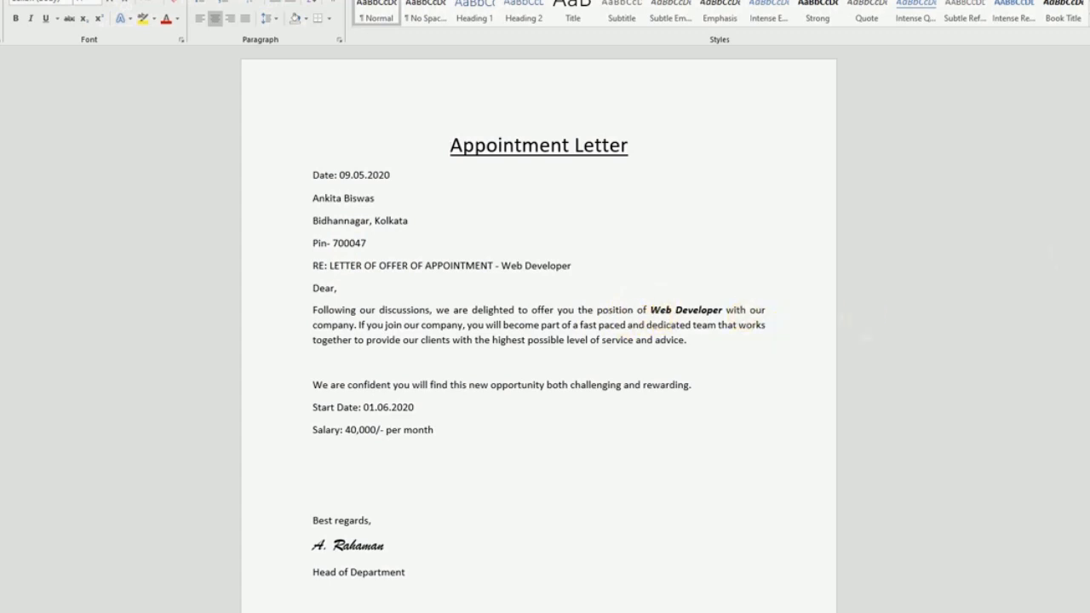
scroll(508, 228, down, 15)
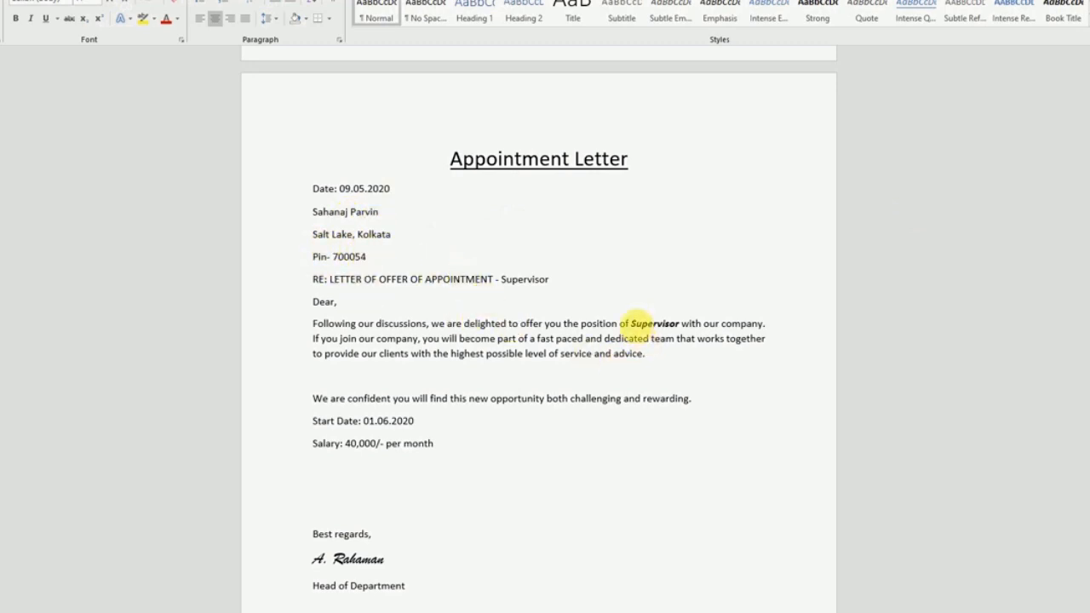
drag(1085, 224, 1086, 522)
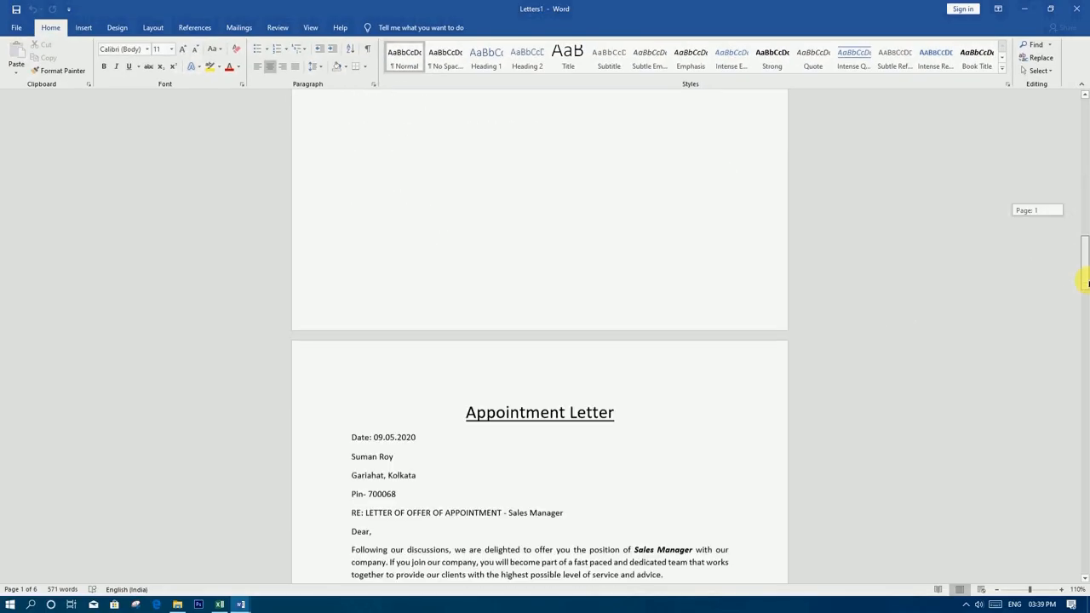
drag(1085, 542, 1082, 101)
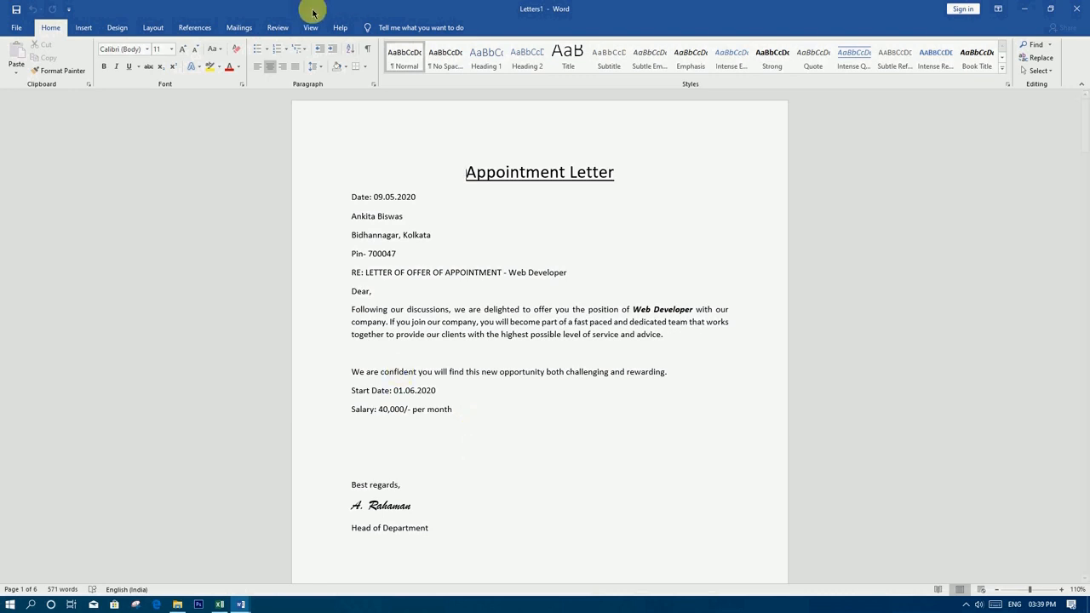
Glance at the Excel marksheet data, then close Letters1 with Don't Save
click(239, 27)
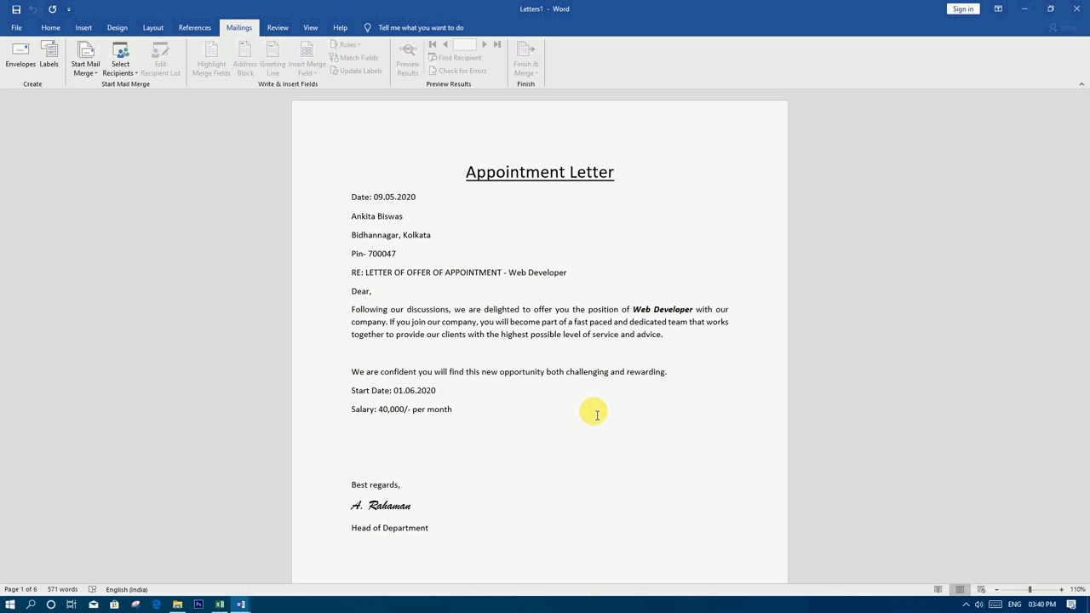
click(220, 605)
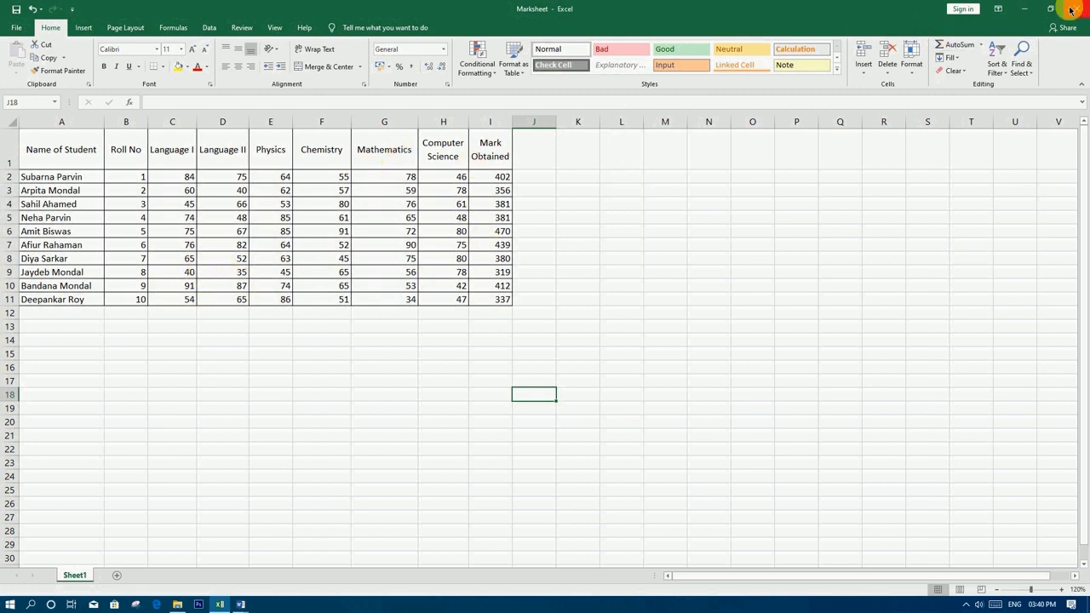
click(1024, 9)
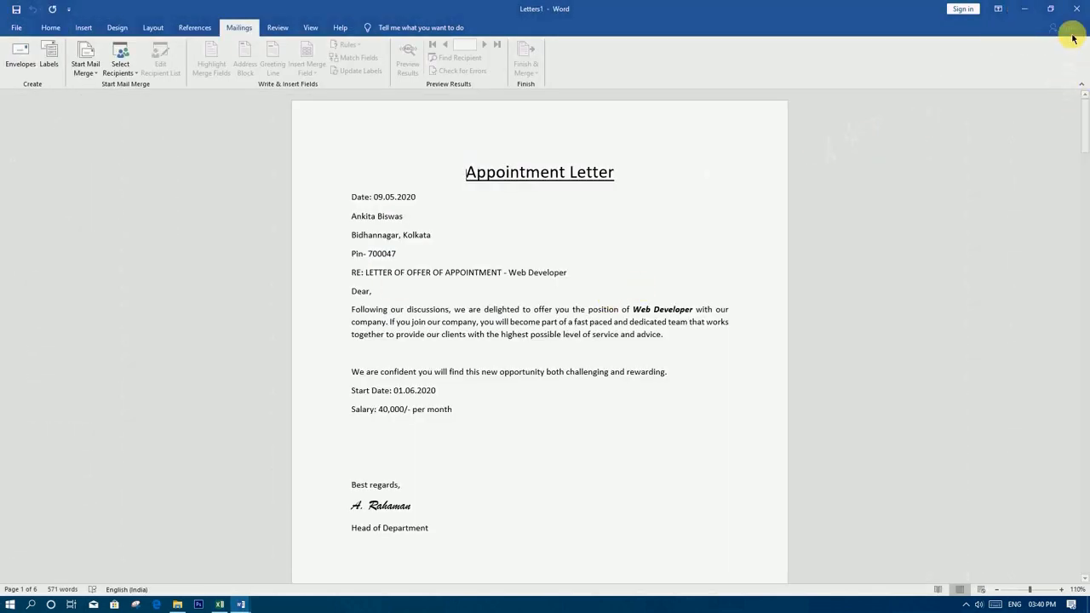
click(1073, 9)
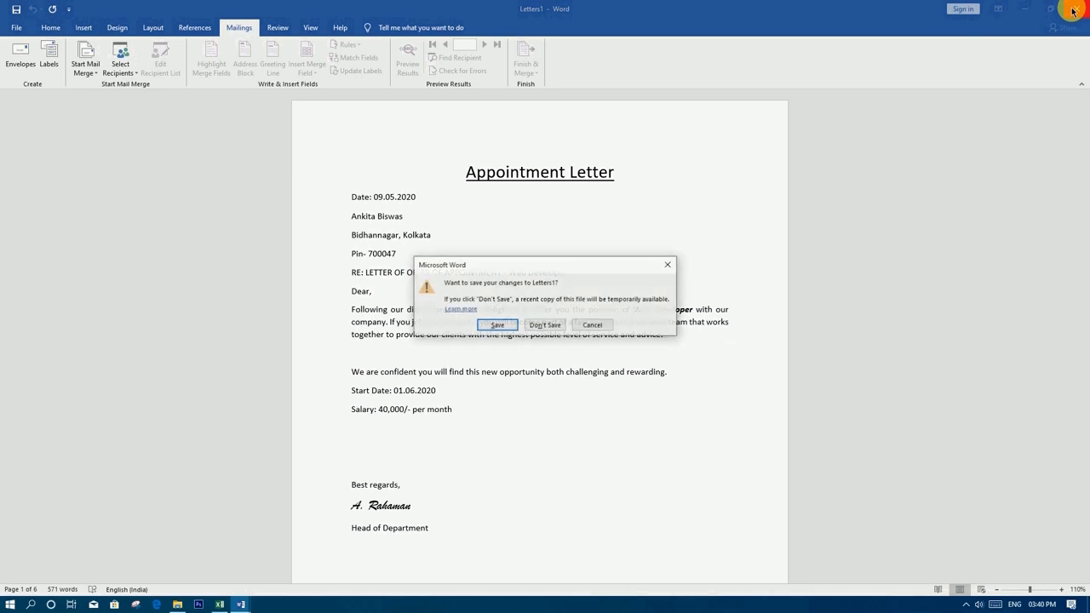
click(546, 325)
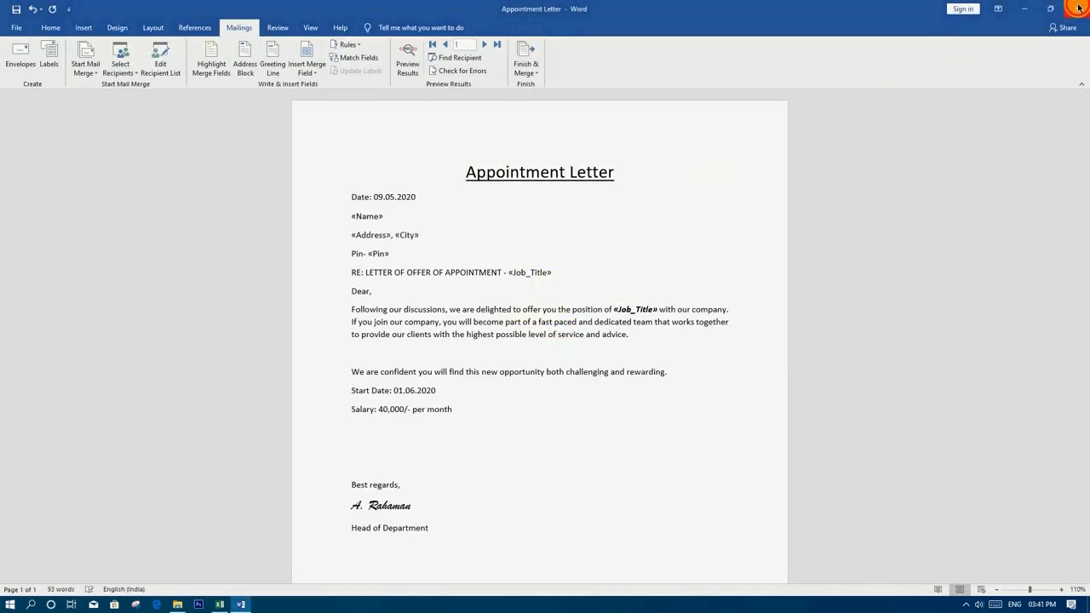
Discard the Appointment Letter without saving and open the ABC Institute document in Documents › Files
click(1077, 9)
click(546, 325)
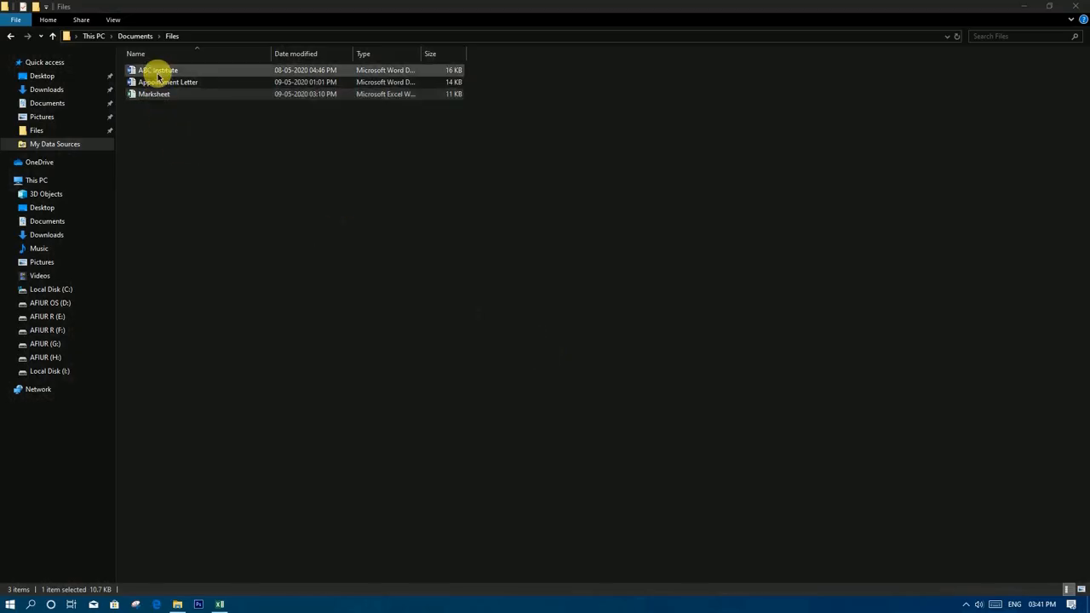
double_click(158, 72)
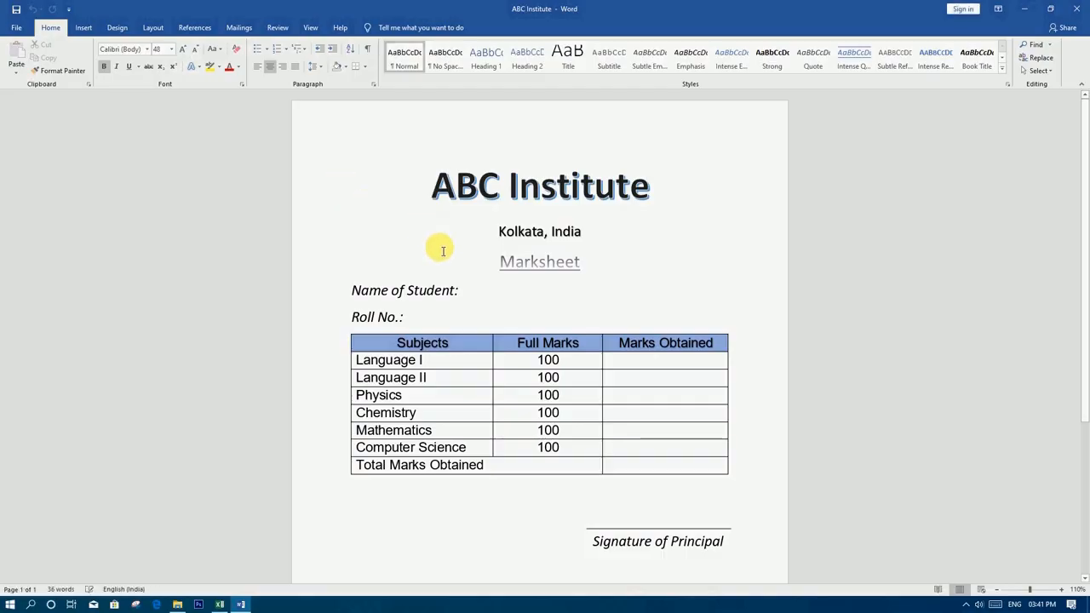
Pick Documents\Files\Marksheet as an existing recipient list, then cancel the Select Table dialog
mouse_move(1085, 153)
mouse_down()
mouse_move(1085, 238)
mouse_move(1081, 124)
mouse_up()
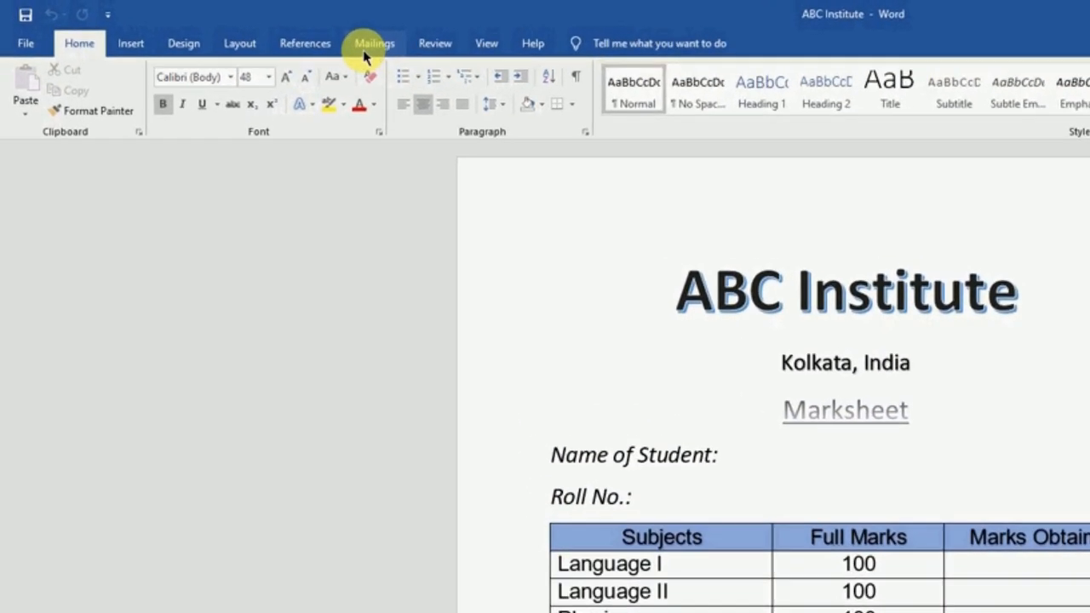
click(407, 50)
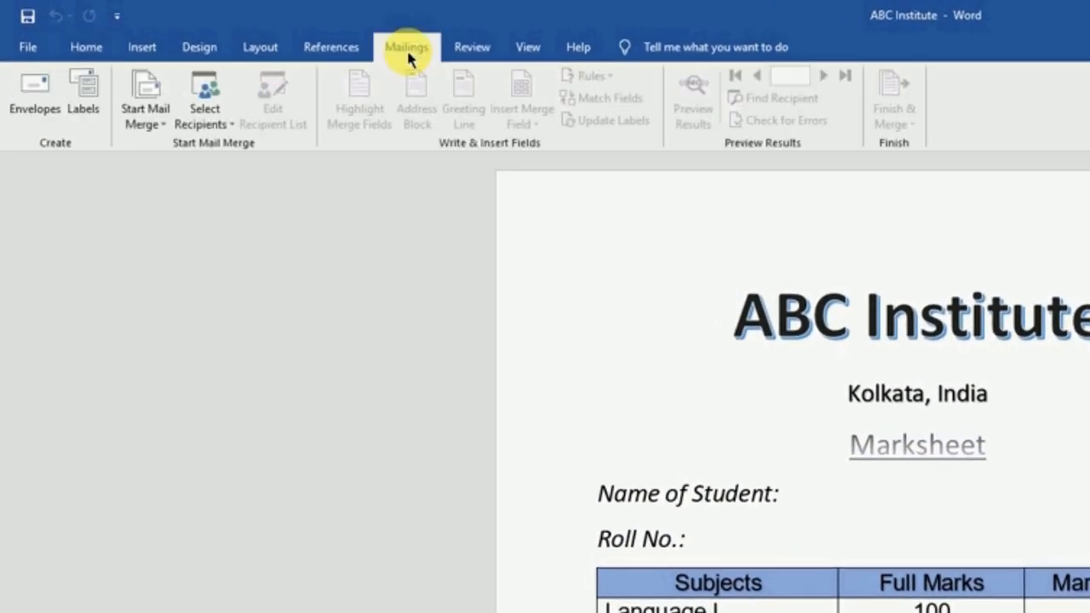
click(209, 120)
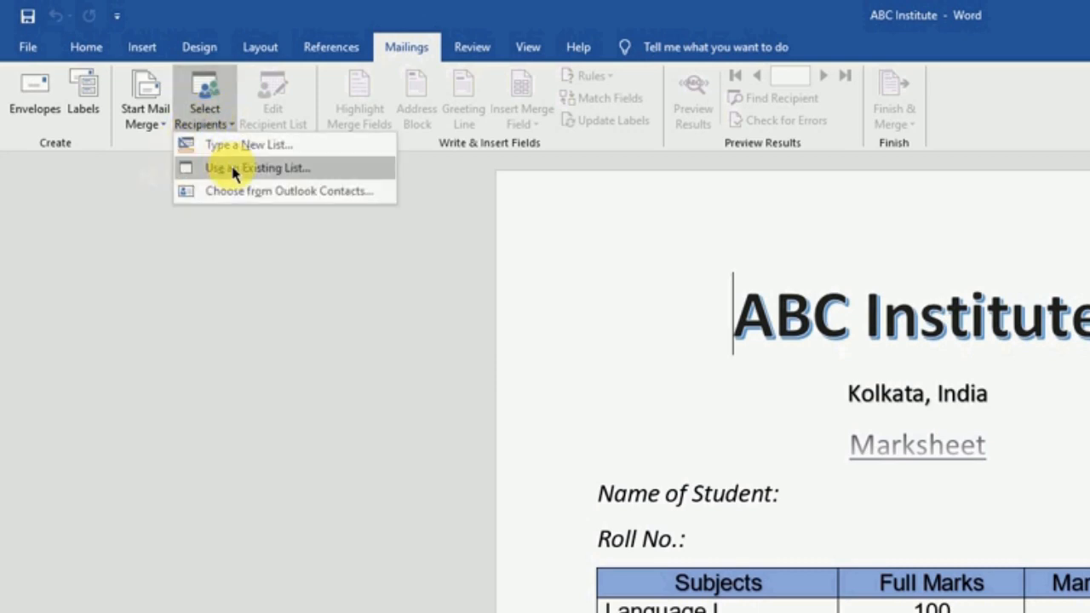
click(286, 175)
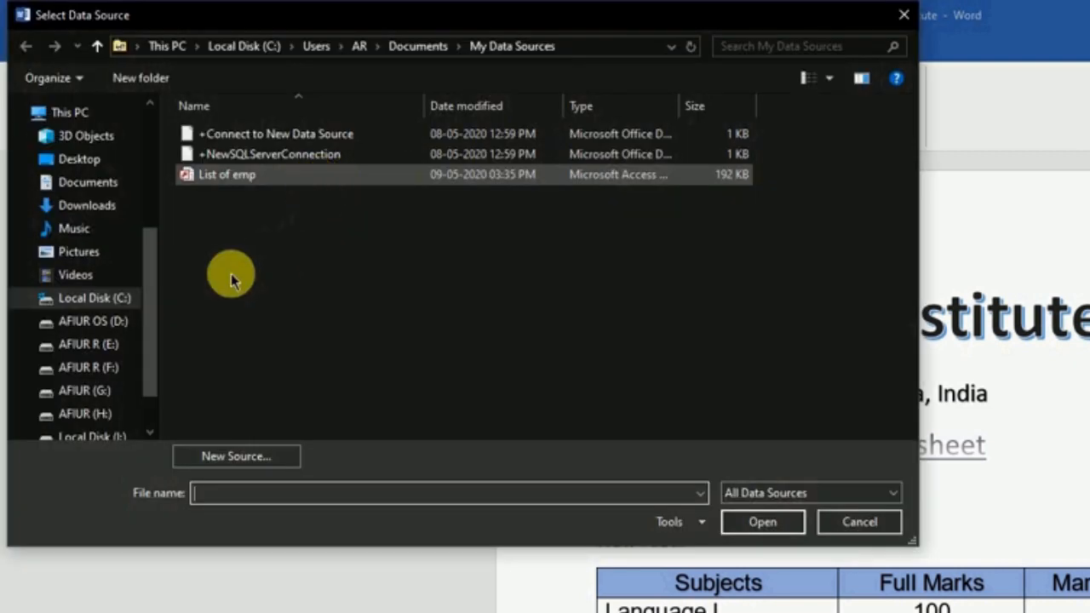
click(88, 182)
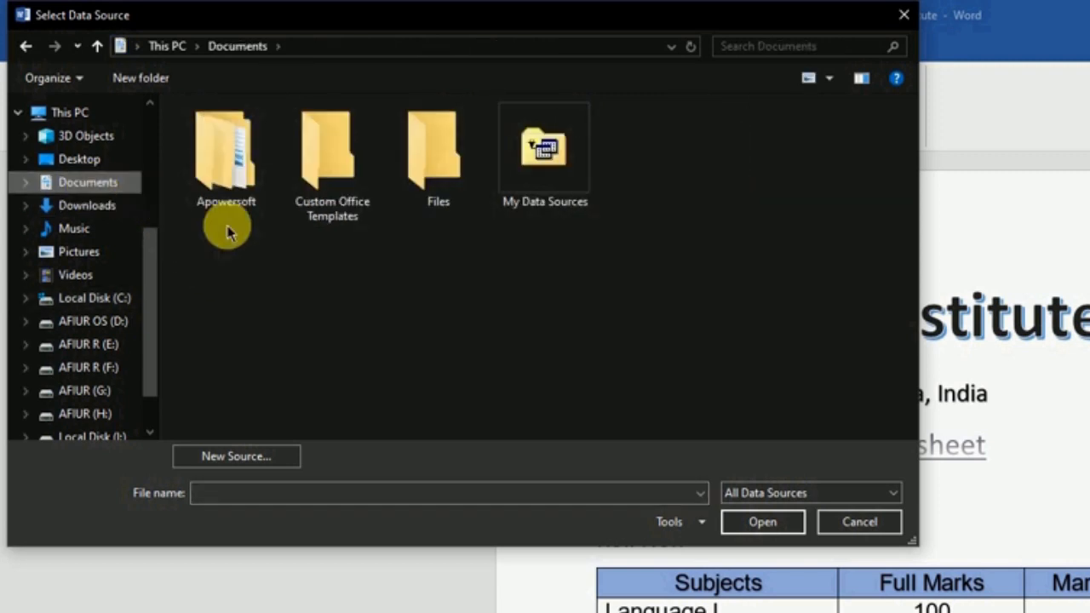
double_click(436, 173)
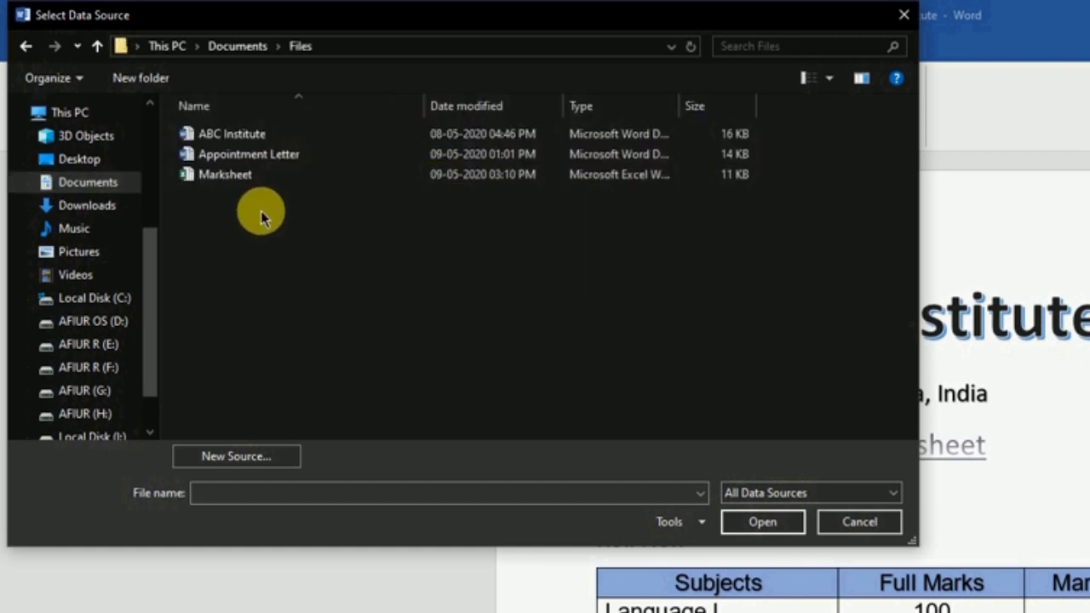
click(228, 180)
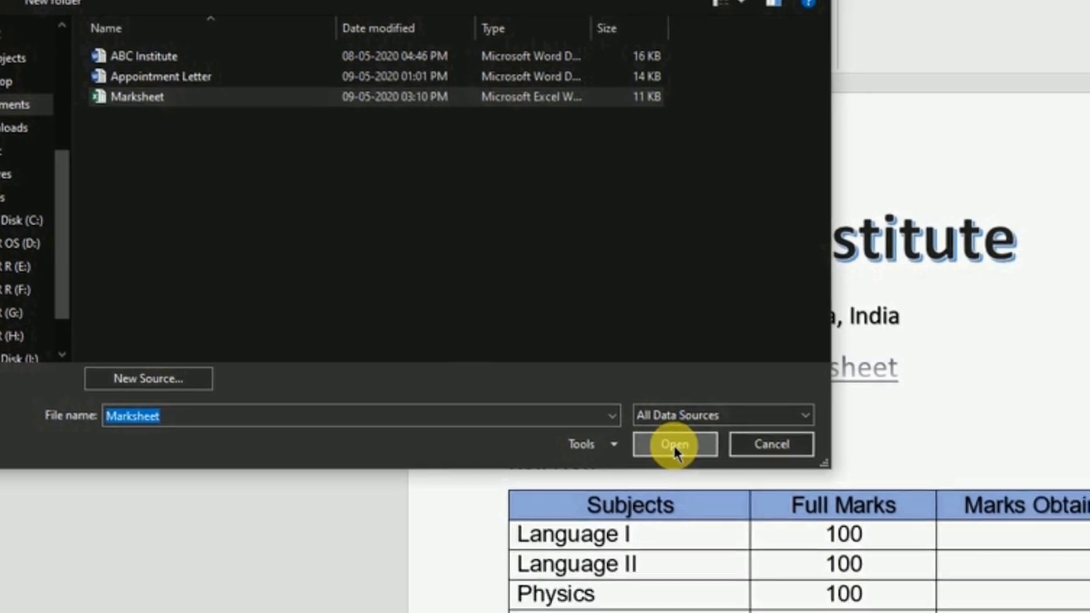
click(762, 522)
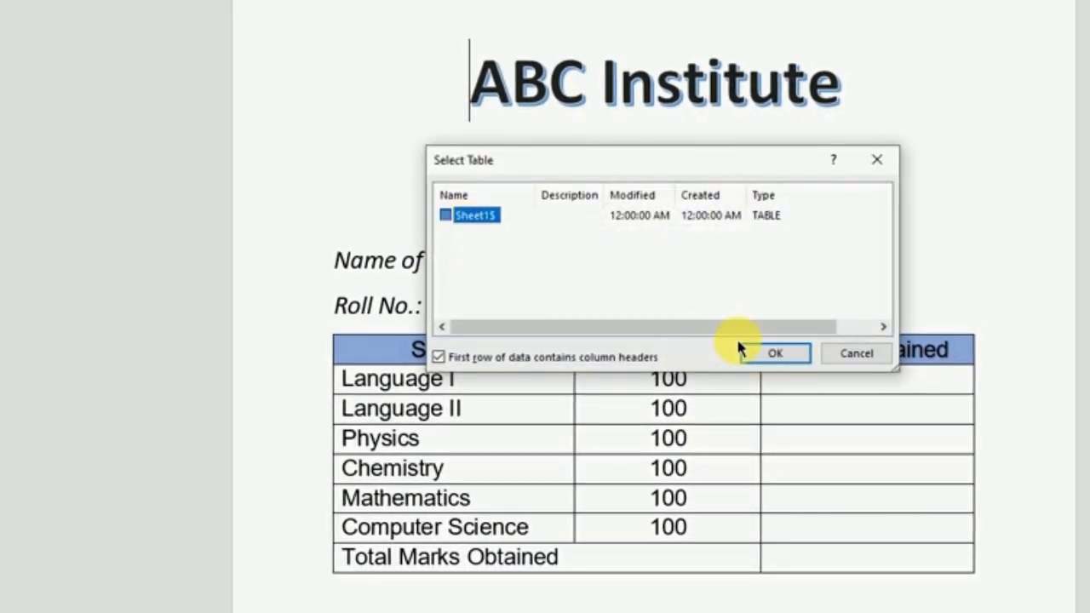
click(788, 360)
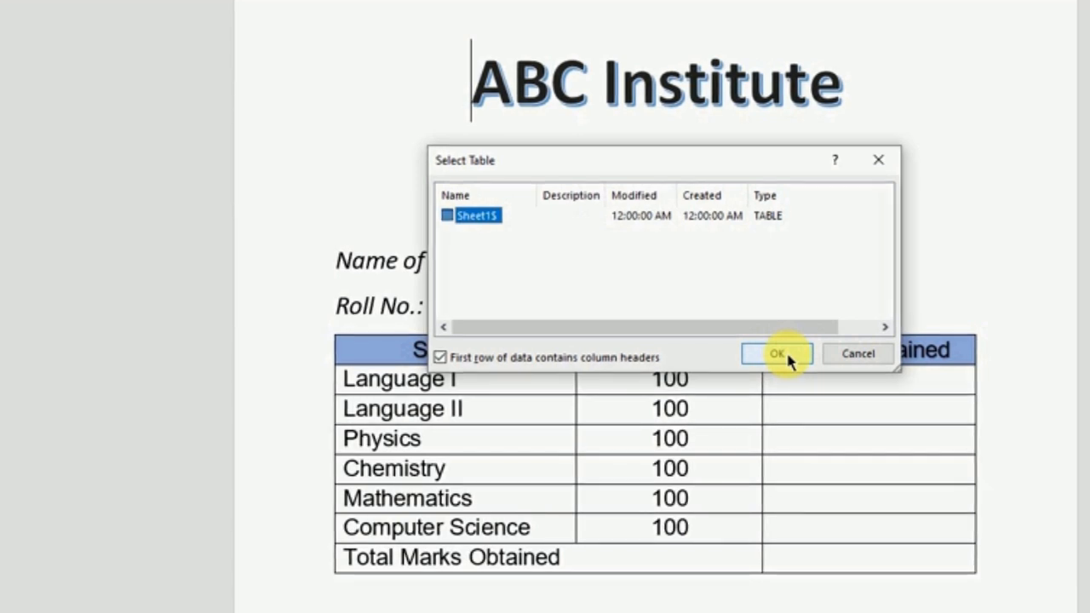
click(849, 359)
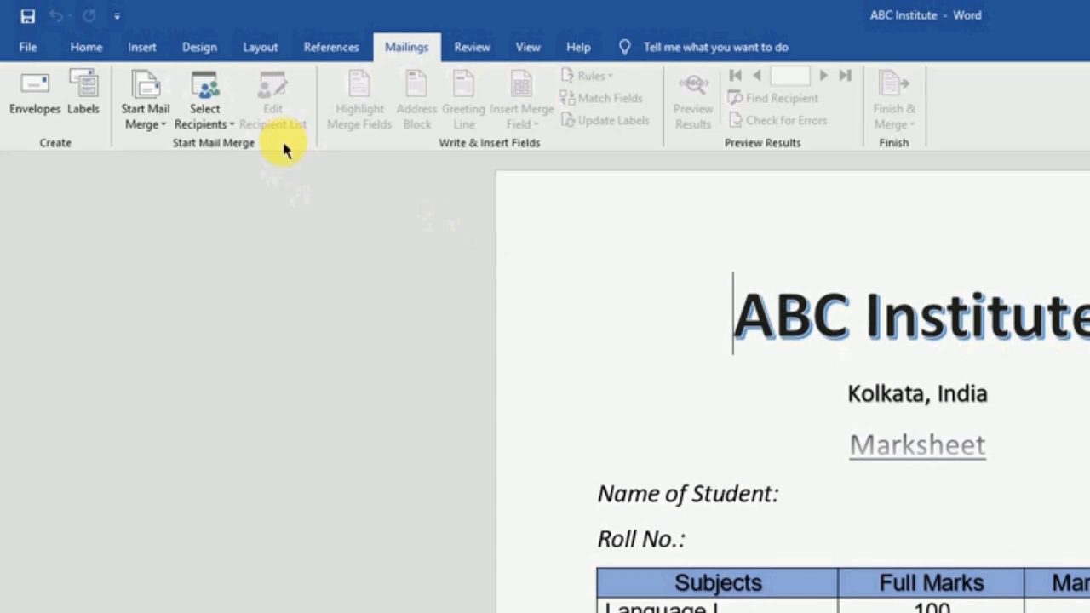
Launch the Step-by-Step Mail Merge Wizard and advance two pages to step 3, Select recipients
click(158, 124)
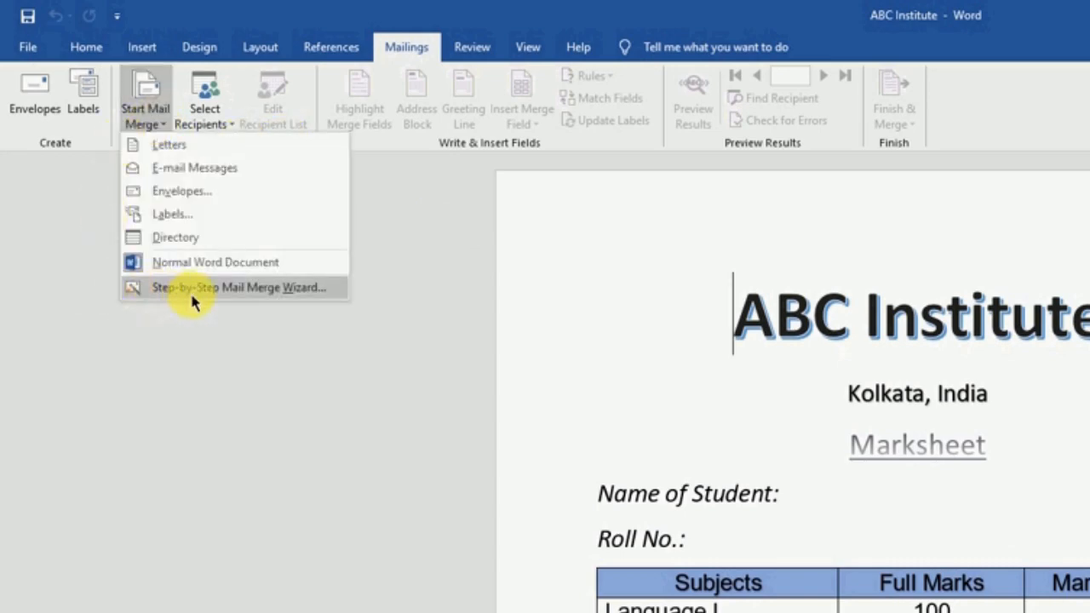
click(269, 290)
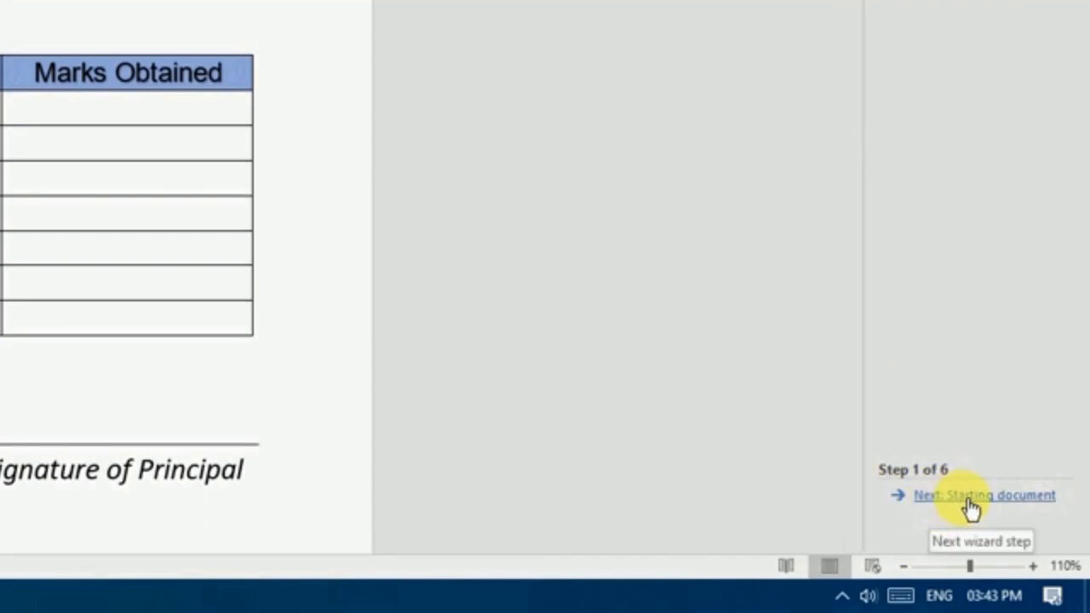
click(1011, 497)
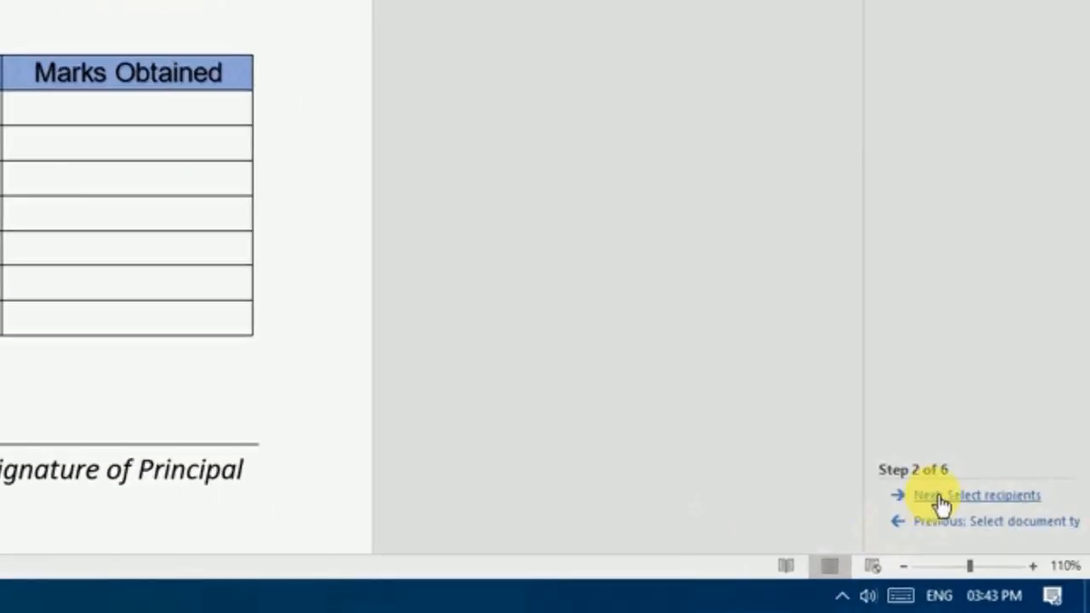
click(973, 499)
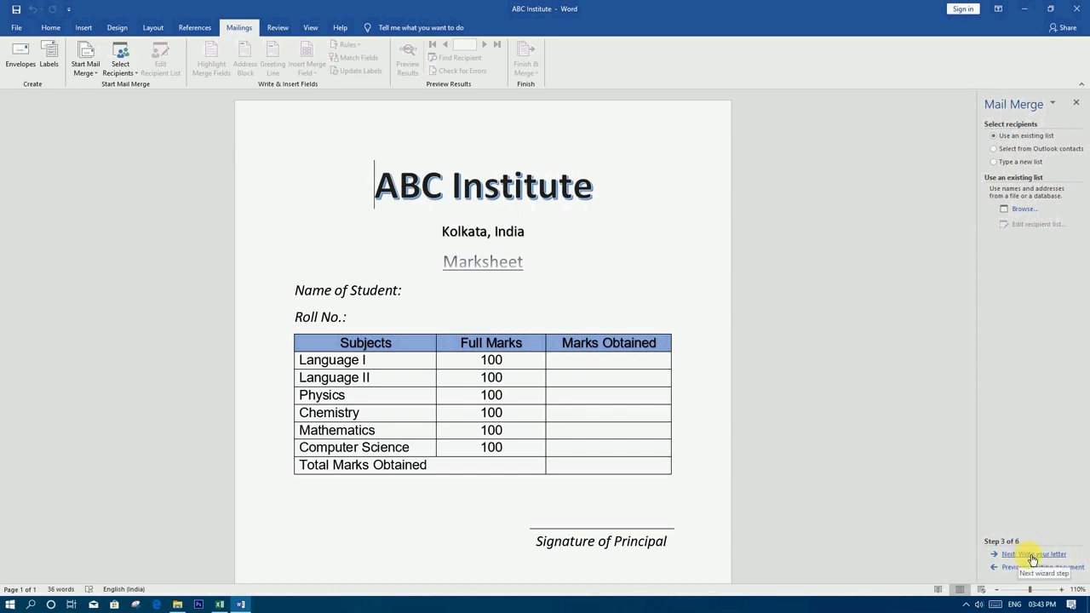
Browse to Documents\Files\Marksheet and open it as the recipient data source
click(1057, 555)
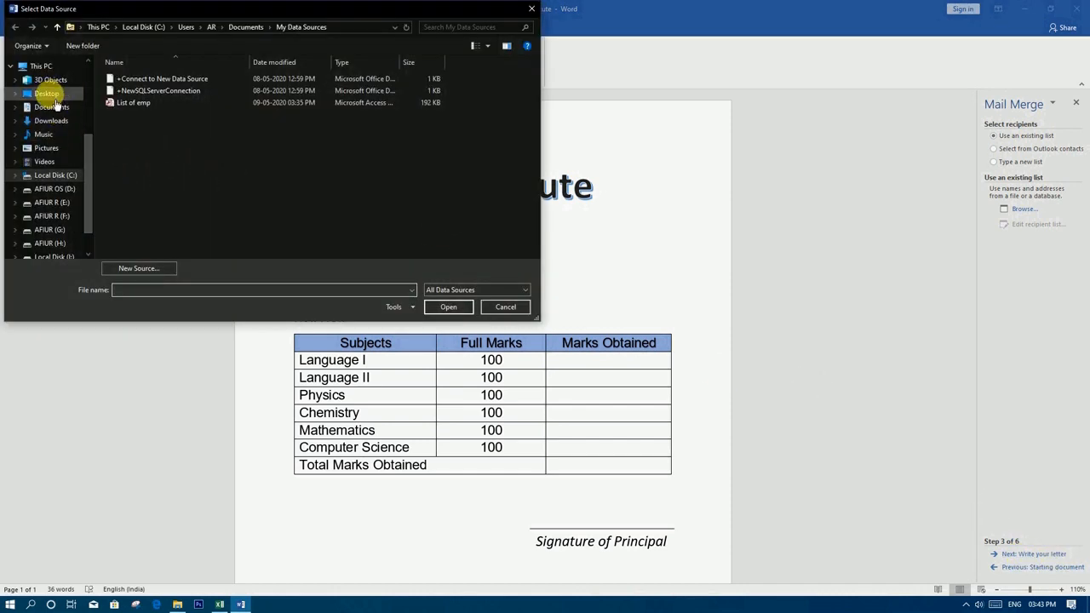
click(51, 110)
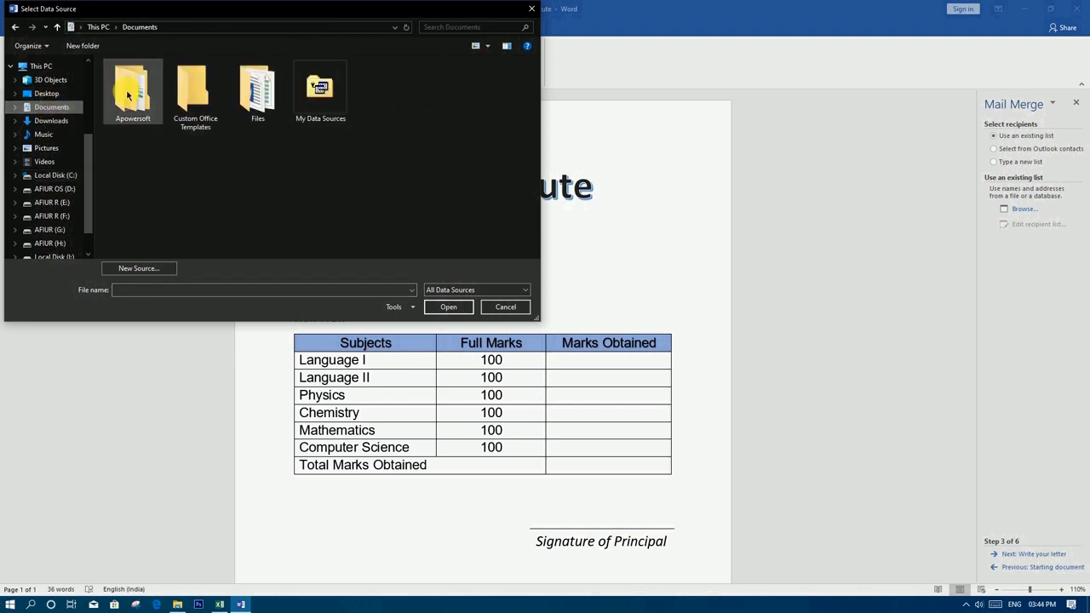
double_click(260, 100)
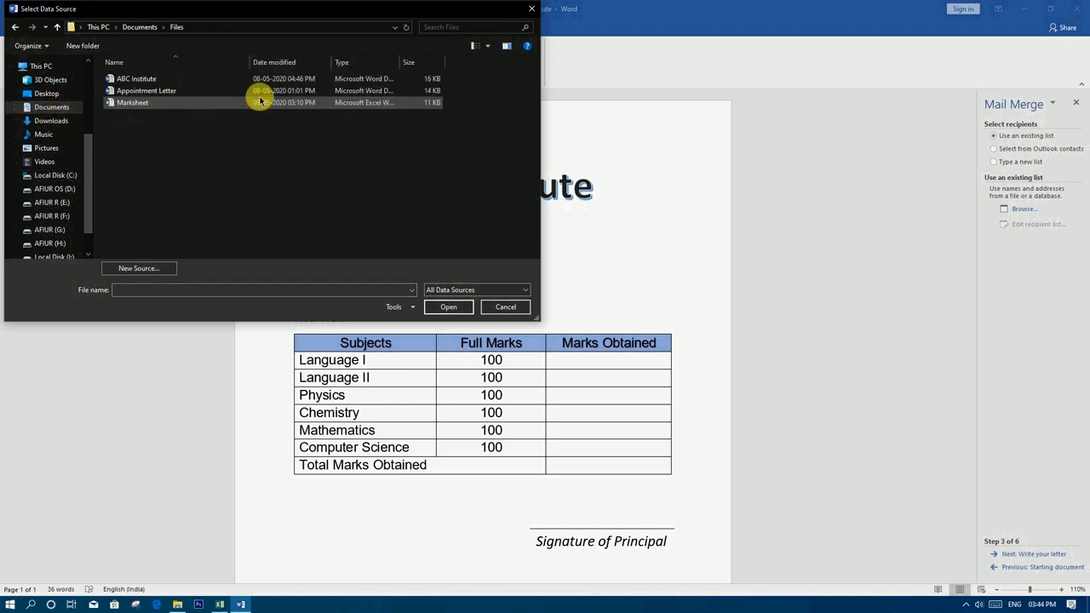
click(134, 103)
click(446, 307)
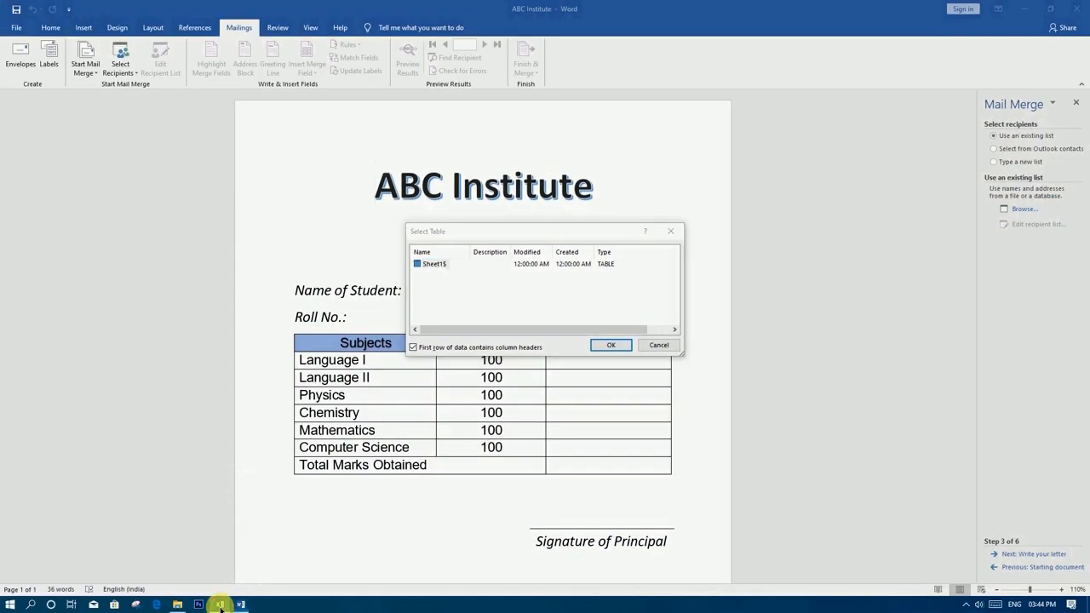
Check the workbook data, accept Sheet1$, and keep all ten students as recipients
click(220, 605)
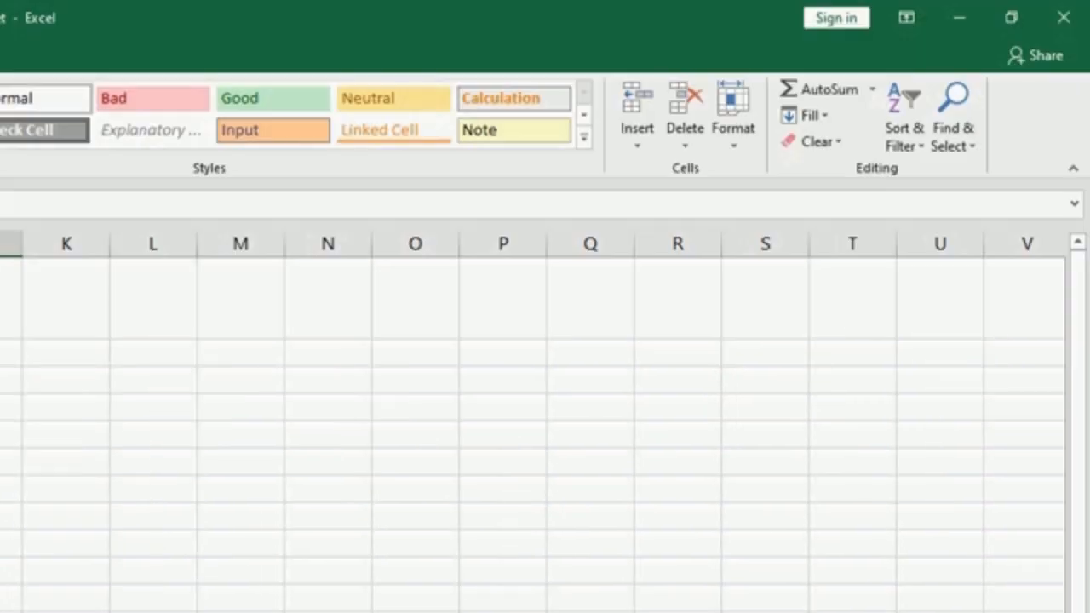
click(959, 17)
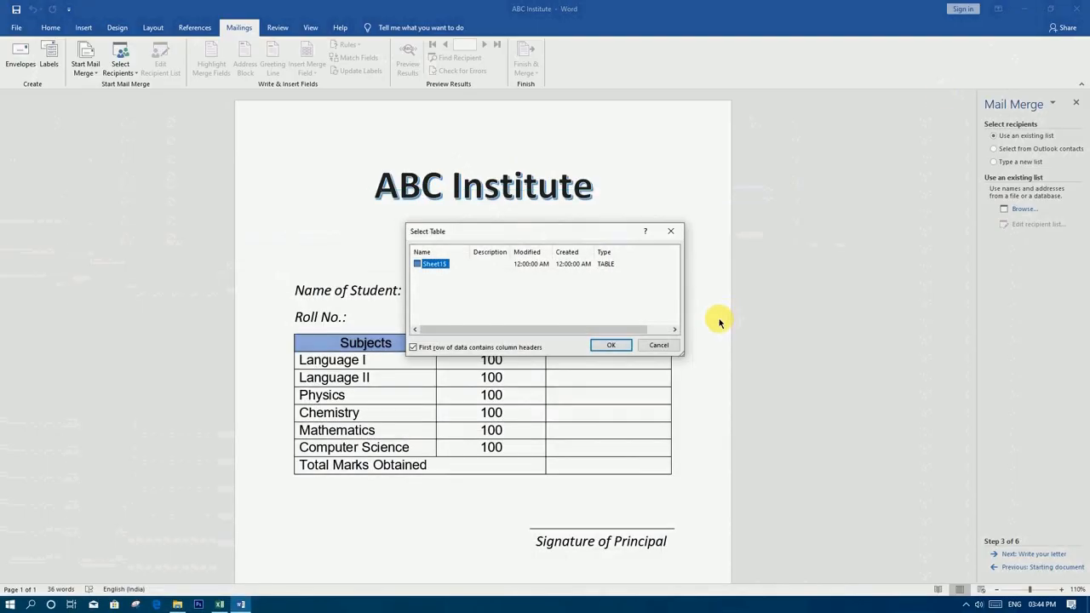
click(610, 345)
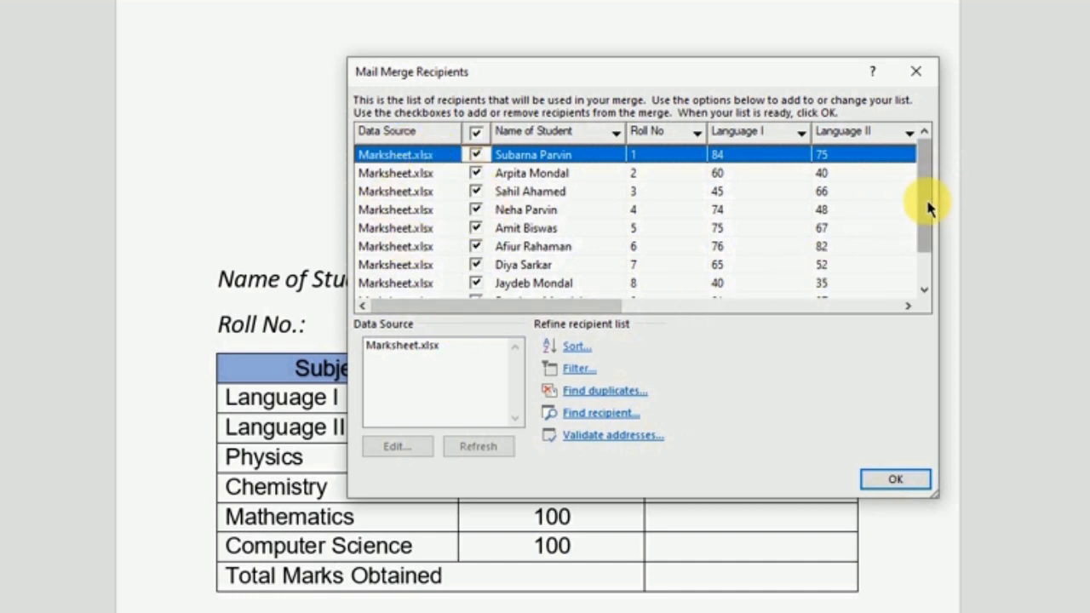
drag(927, 207, 927, 275)
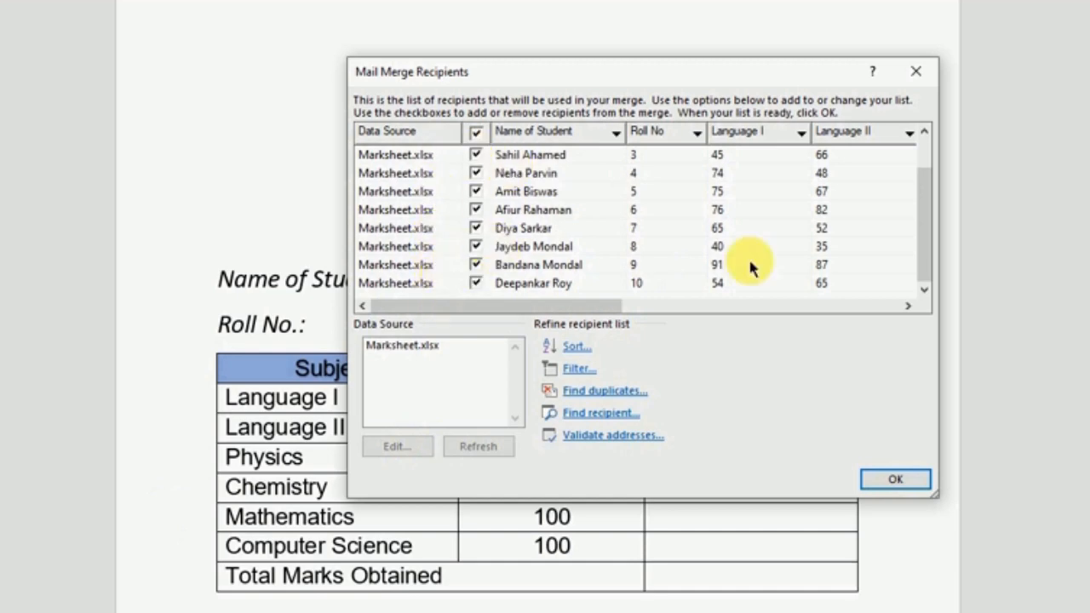
drag(925, 255, 925, 139)
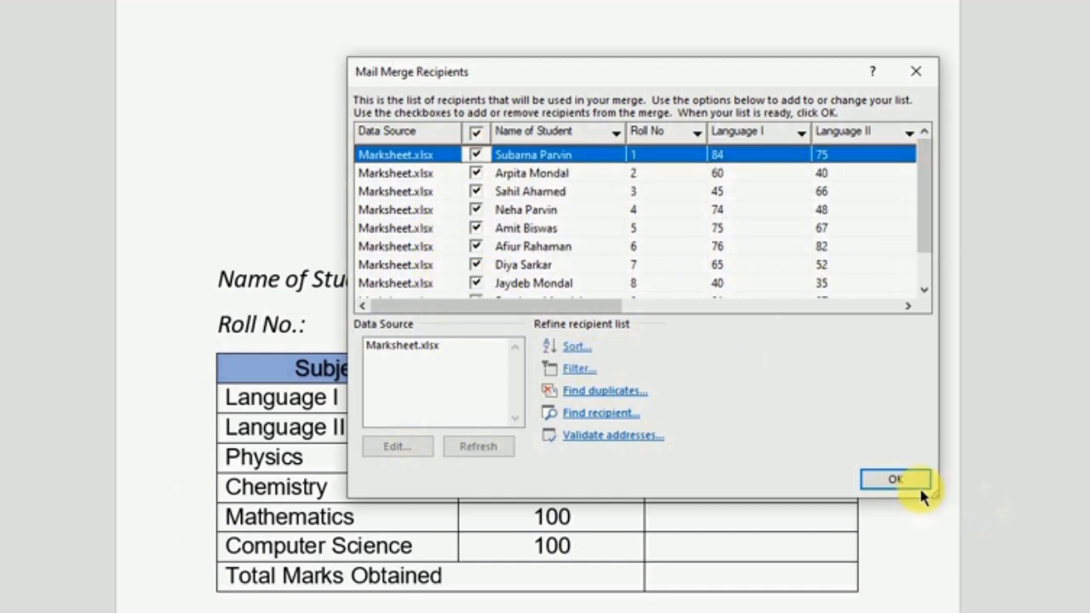
click(896, 480)
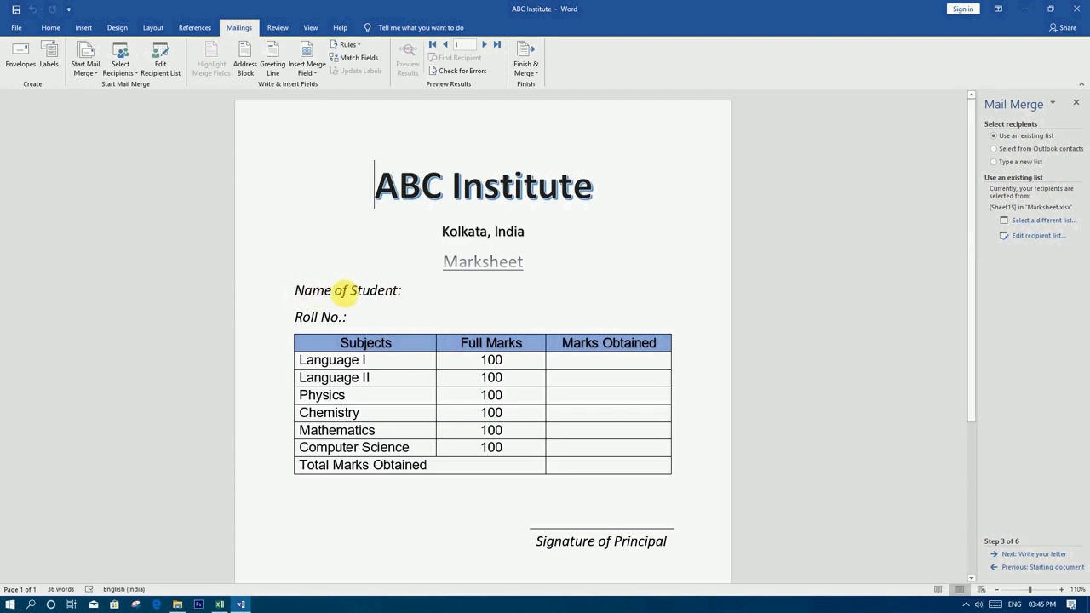
Insert «Name_of_Student» after 'Name of Student:' and «Roll_No» after 'Roll No.:'
click(407, 295)
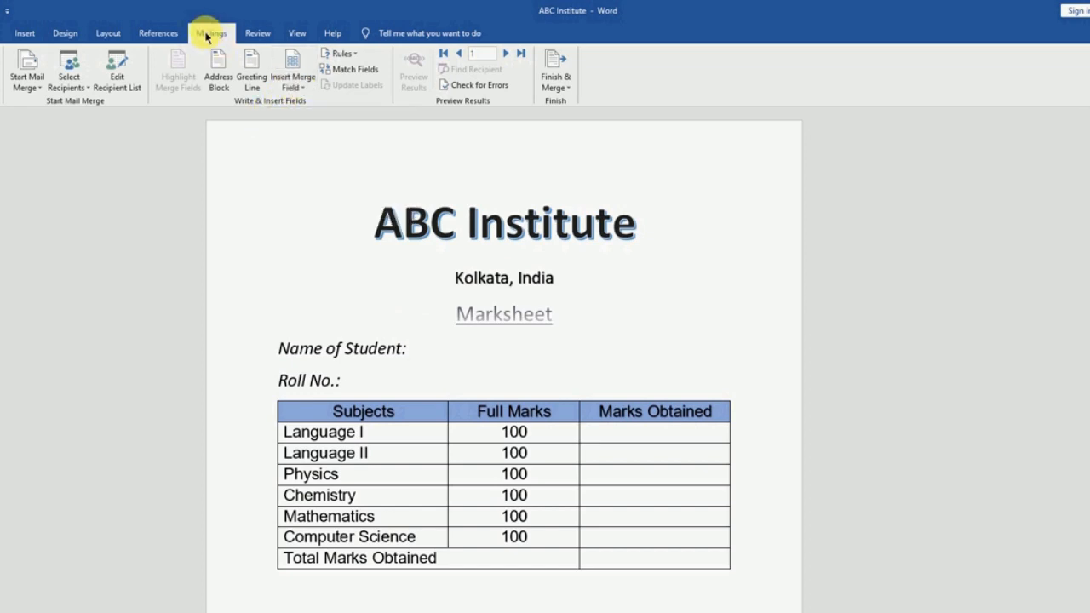
click(294, 87)
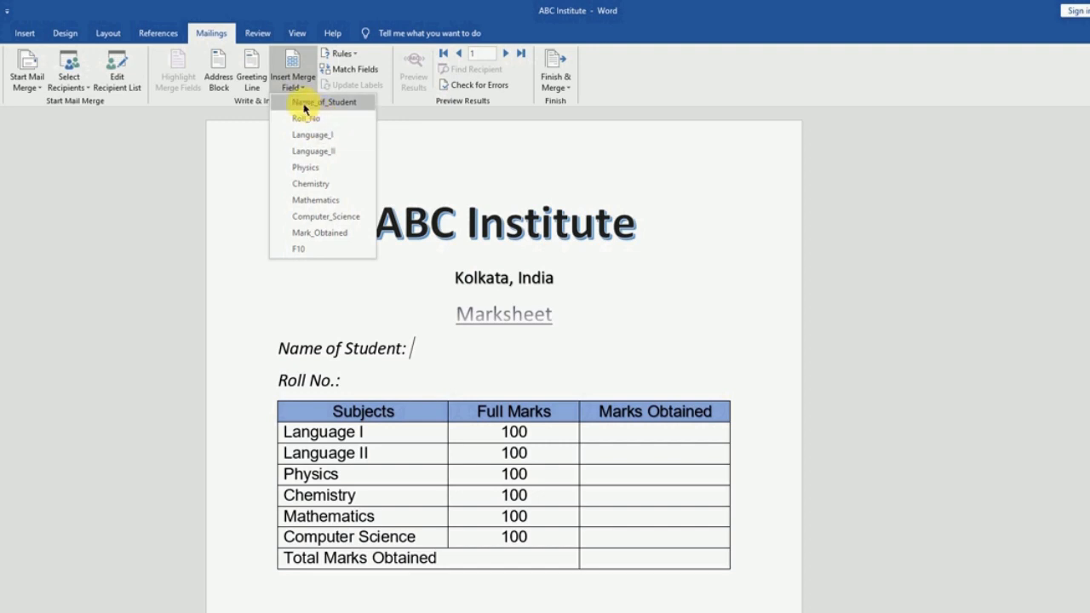
click(336, 108)
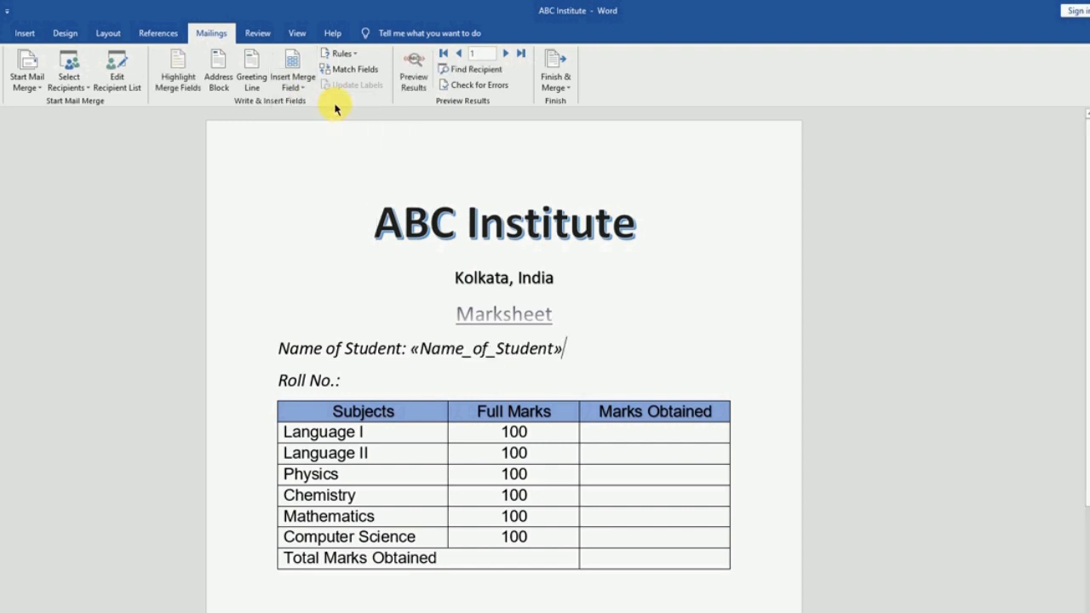
click(372, 384)
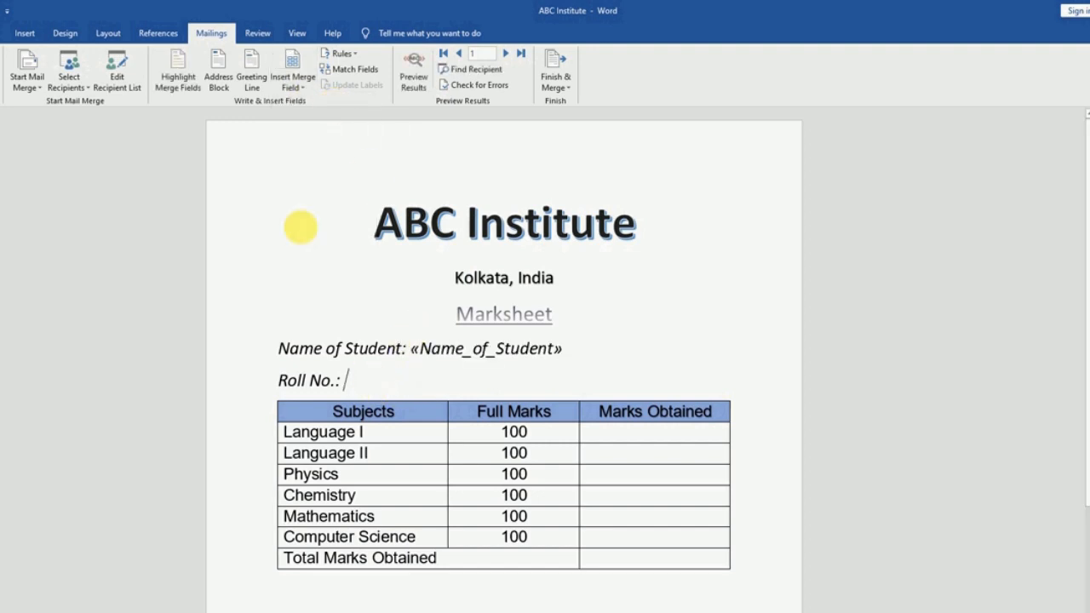
click(293, 83)
click(311, 118)
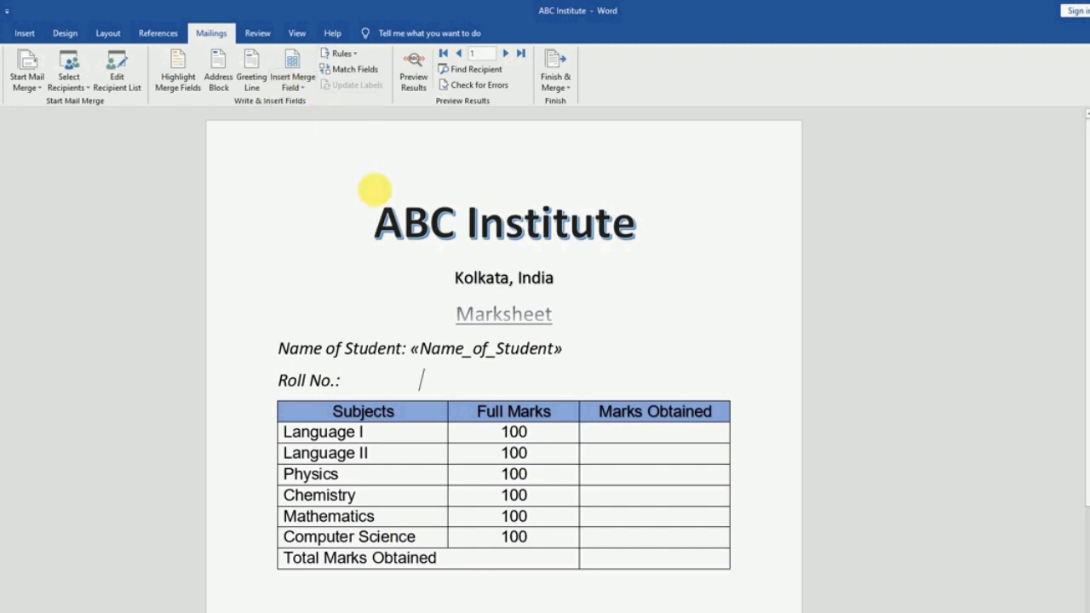
Insert the Language_I, Language_II and Physics merge fields into their Marks Obtained cells
click(654, 443)
click(293, 83)
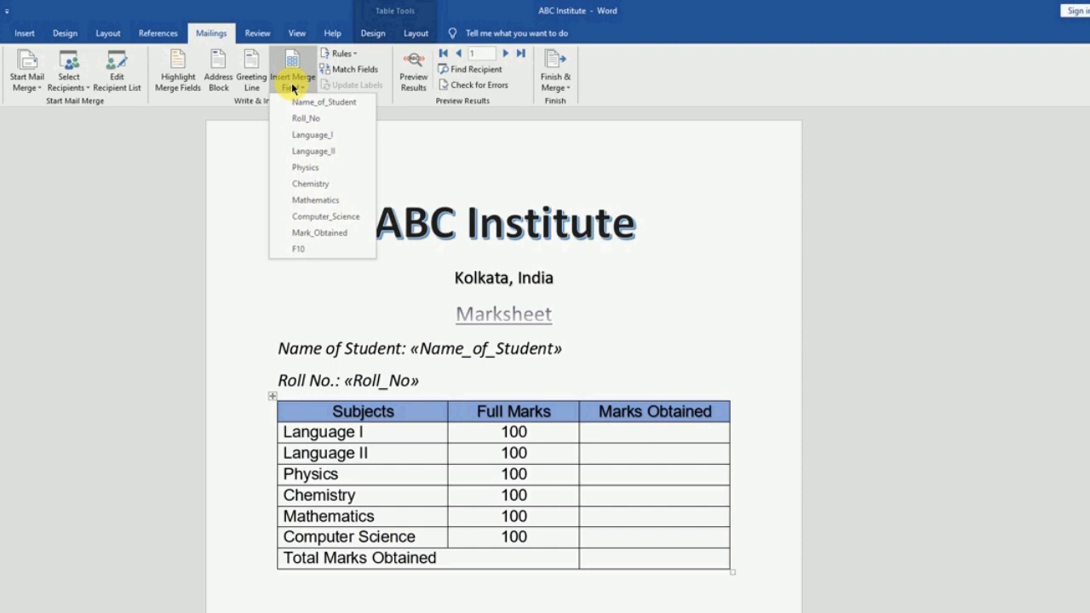
click(311, 134)
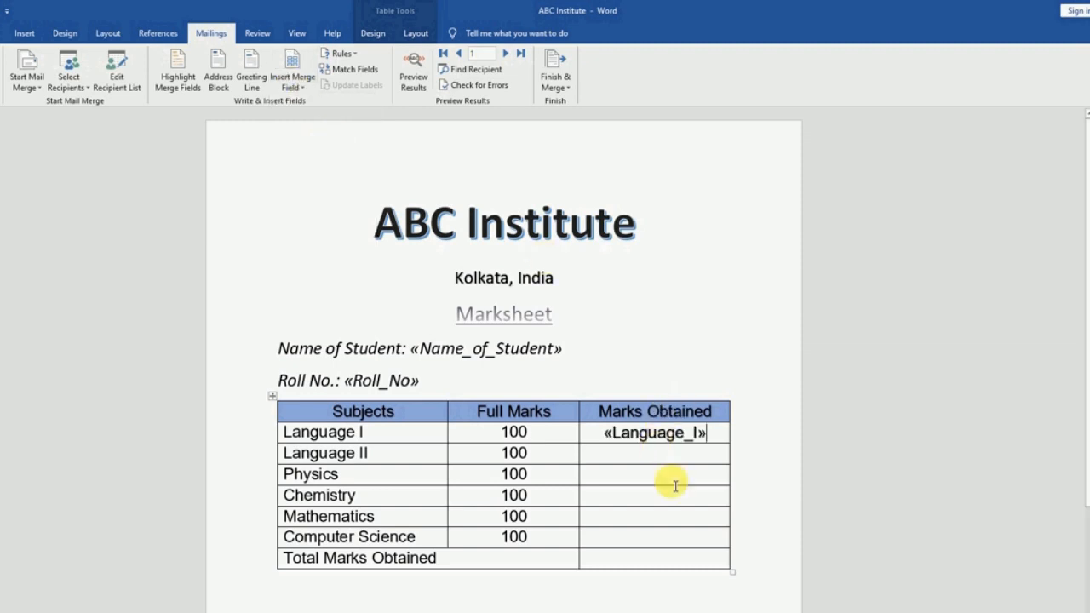
click(648, 460)
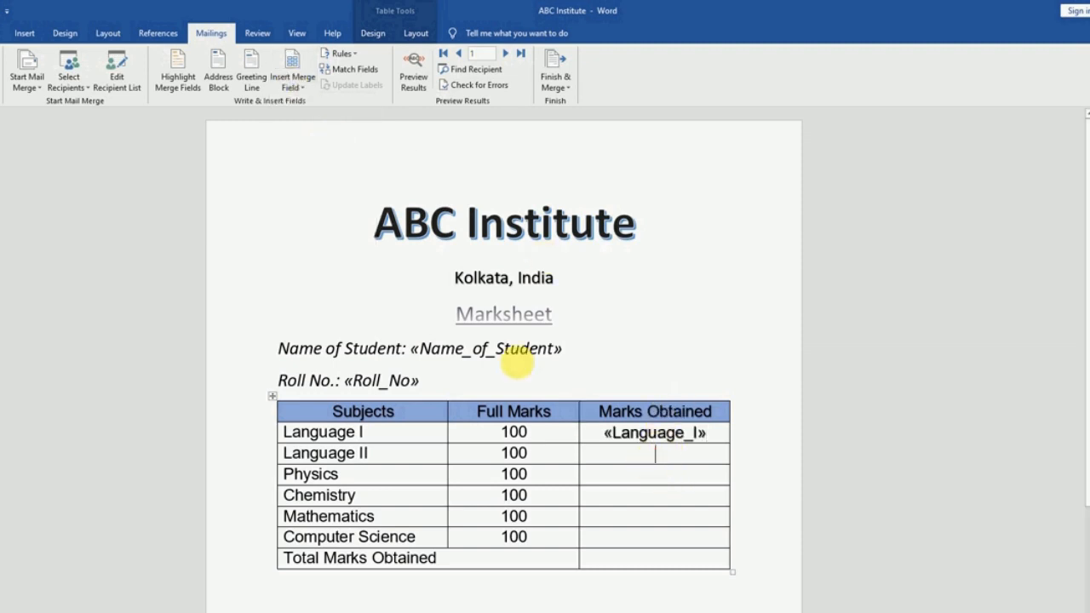
click(304, 100)
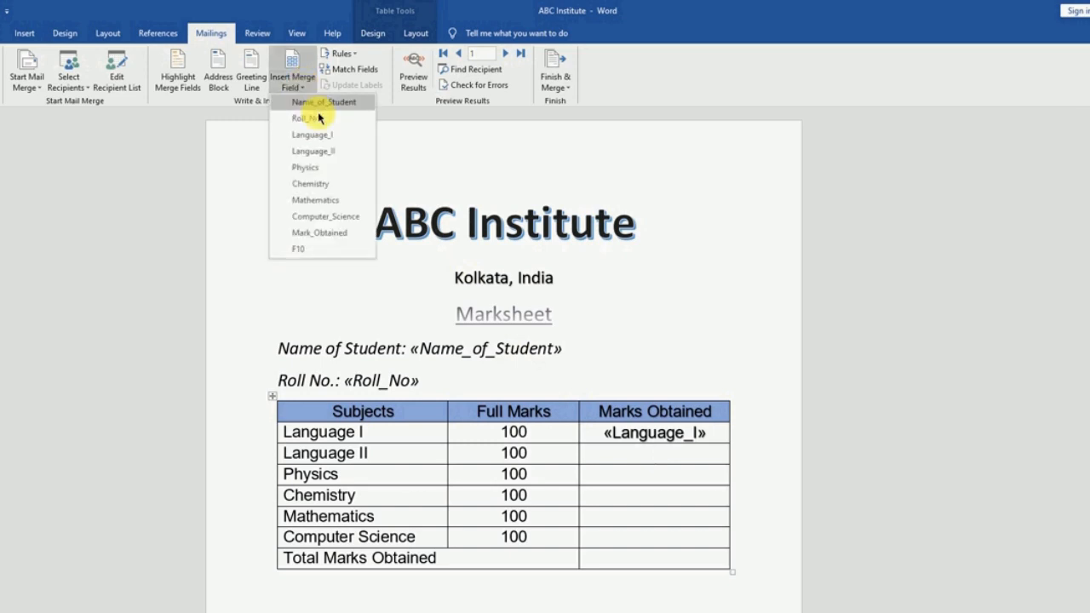
click(323, 150)
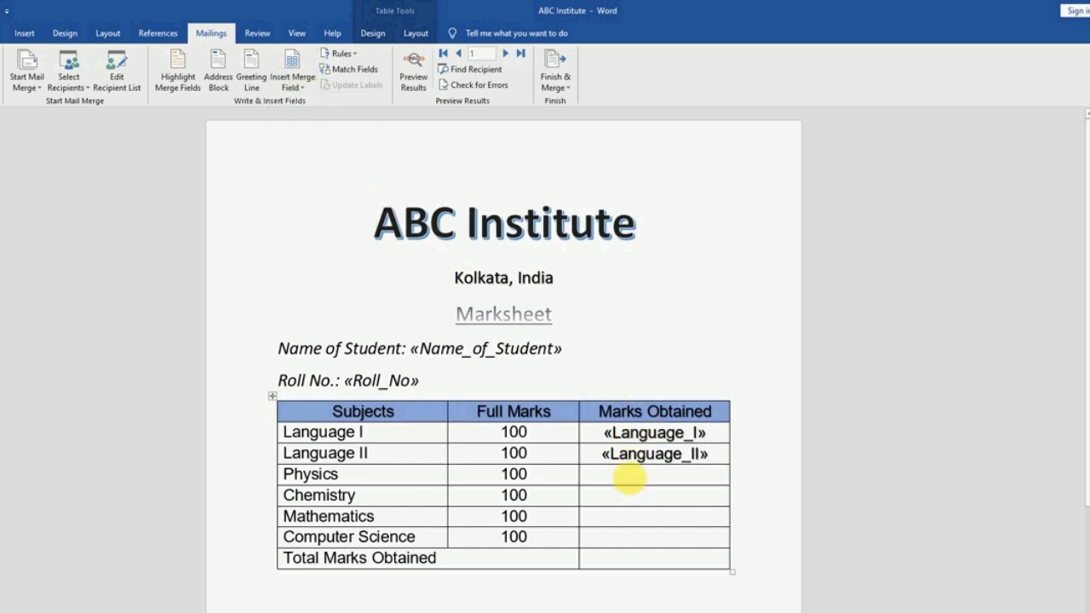
click(628, 479)
click(294, 82)
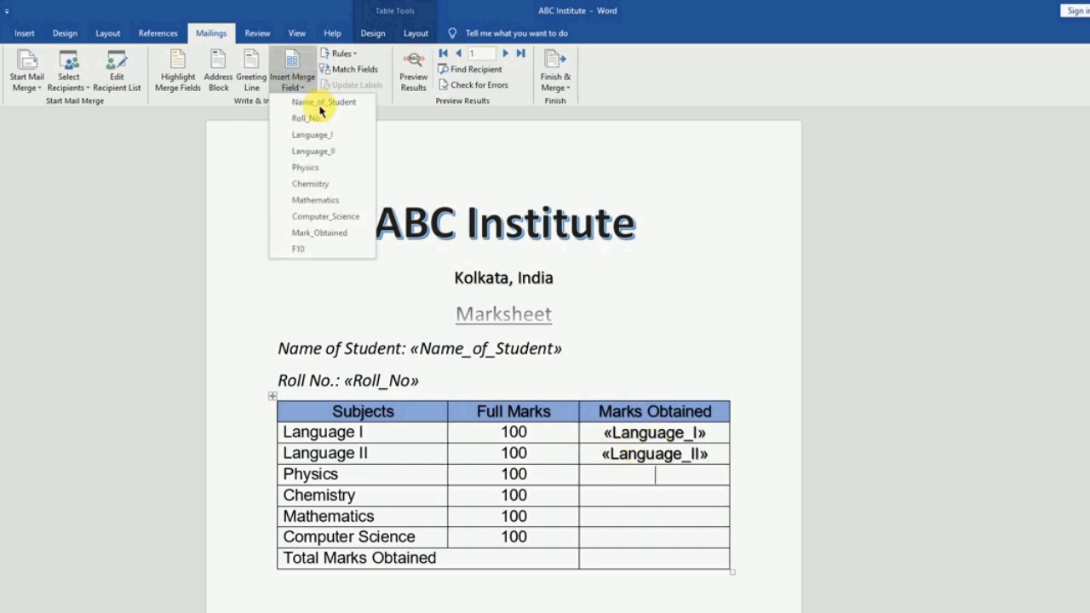
click(305, 169)
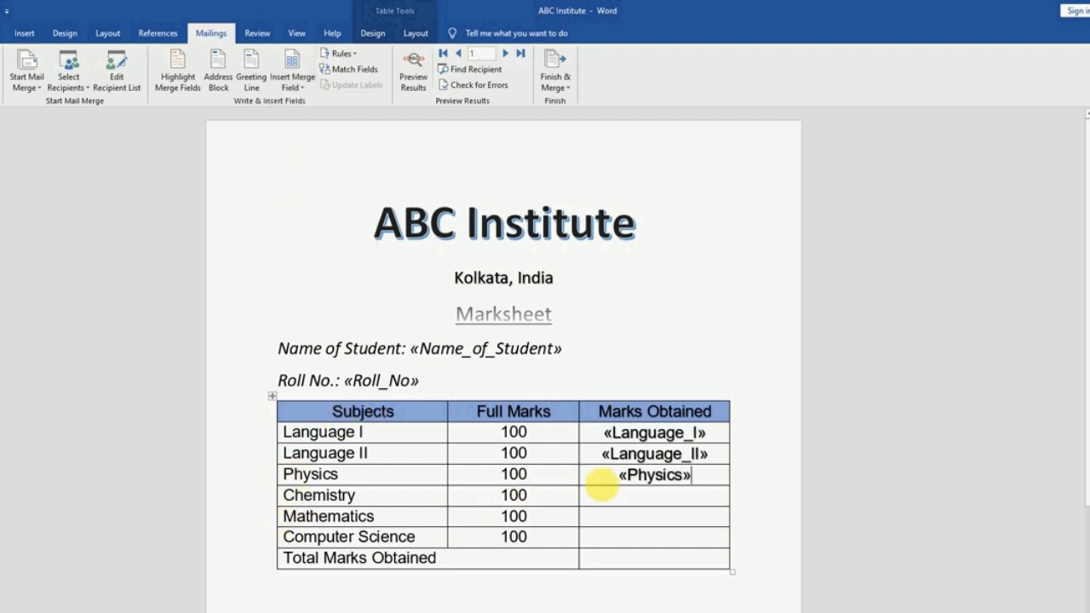
Insert Chemistry, Mathematics and Computer_Science fields, plus Mark_Obtained in the total cell
click(294, 83)
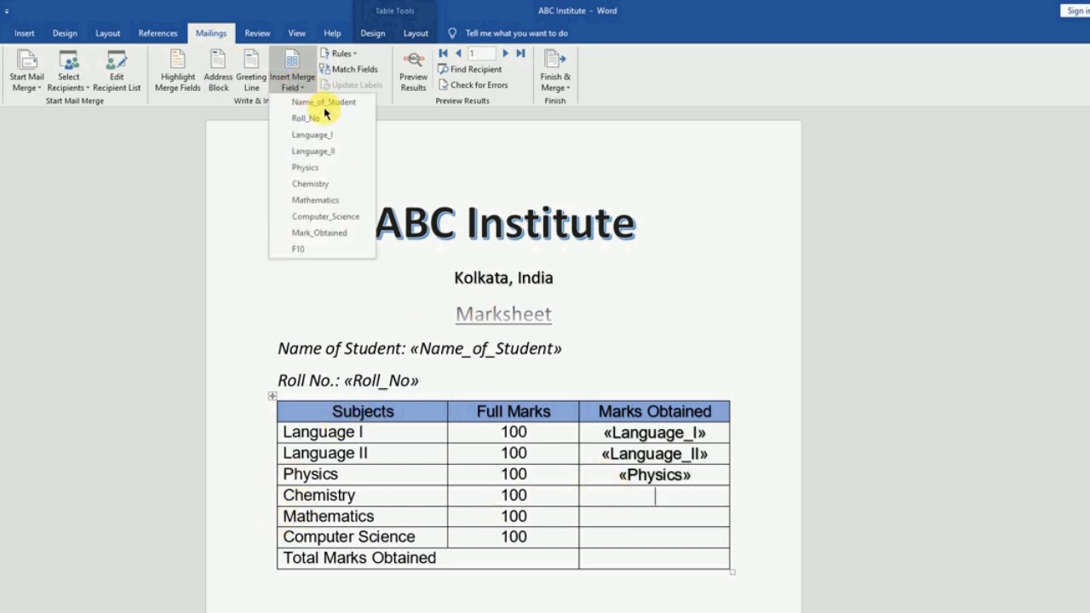
click(319, 184)
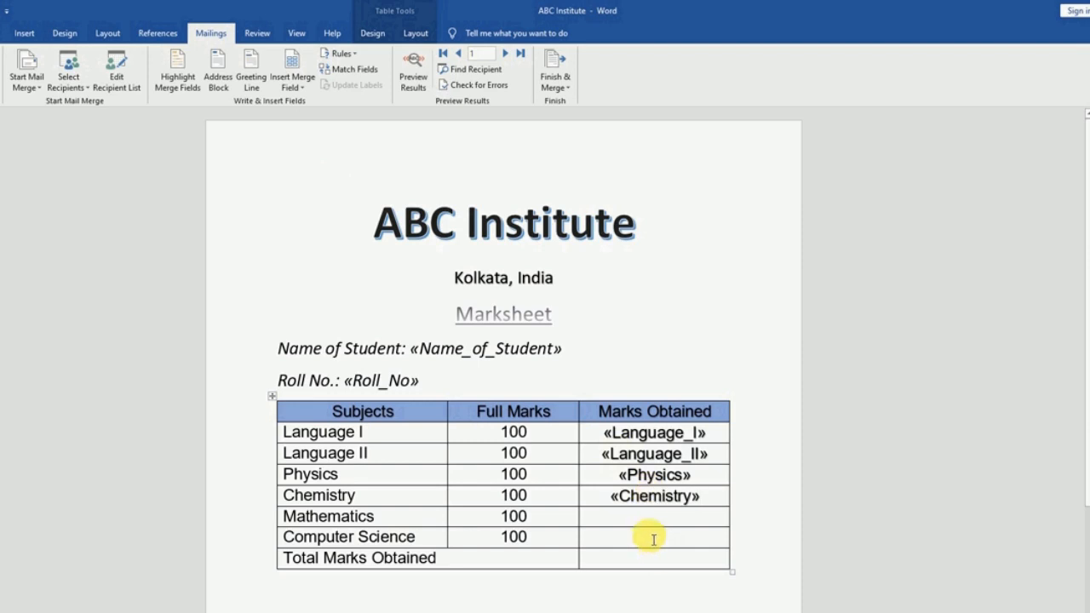
click(624, 525)
click(292, 82)
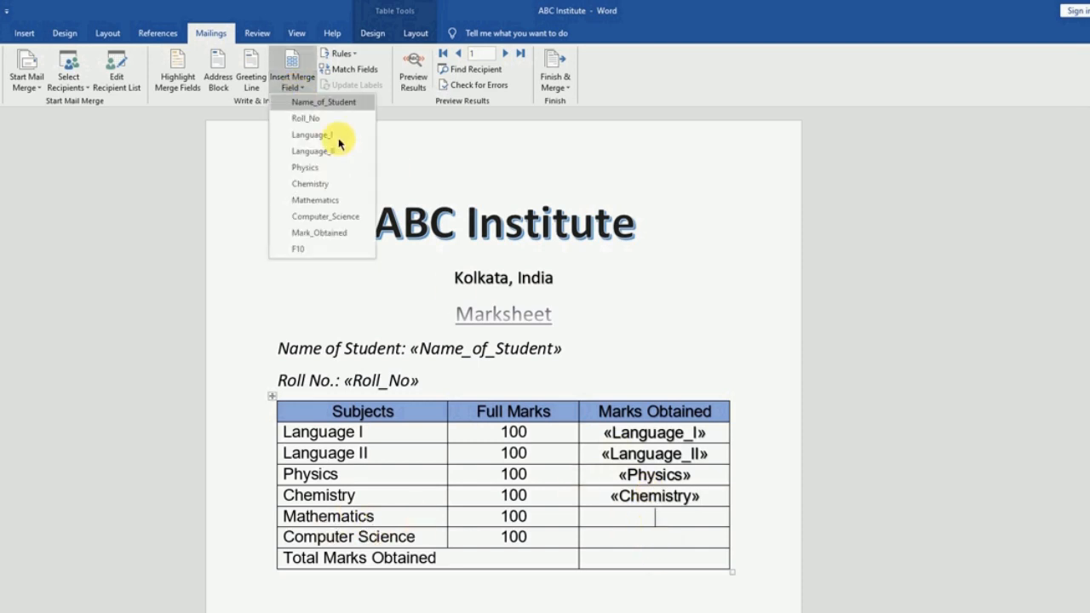
click(319, 200)
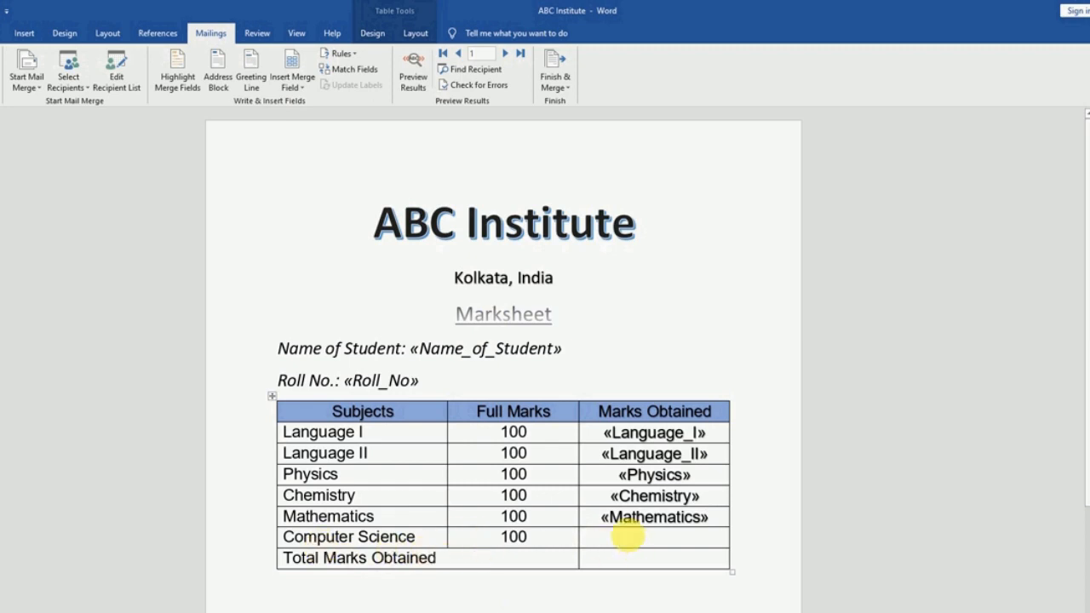
click(628, 534)
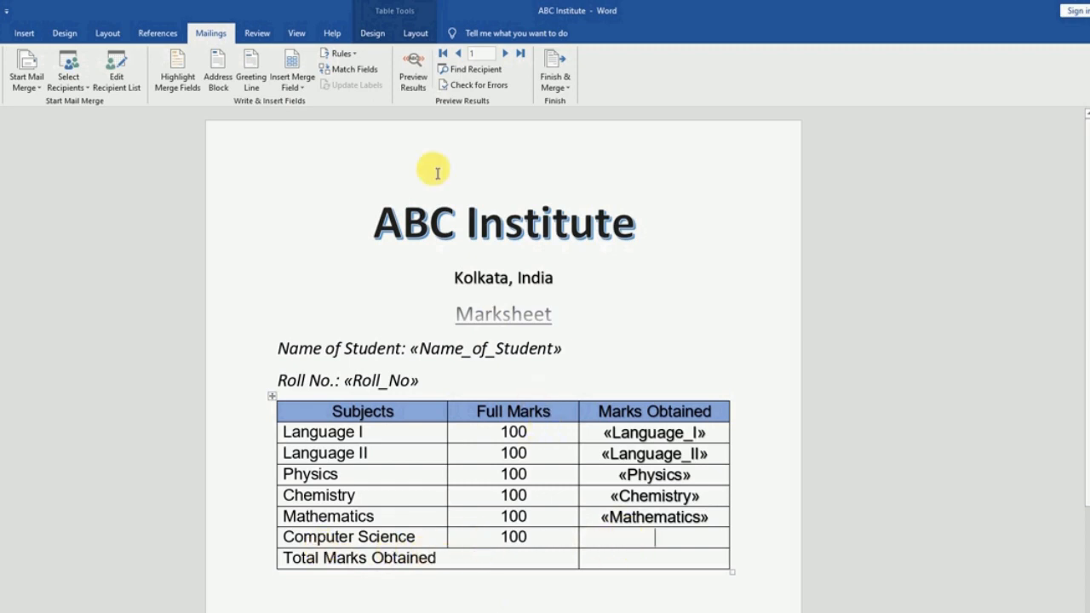
click(292, 88)
click(324, 217)
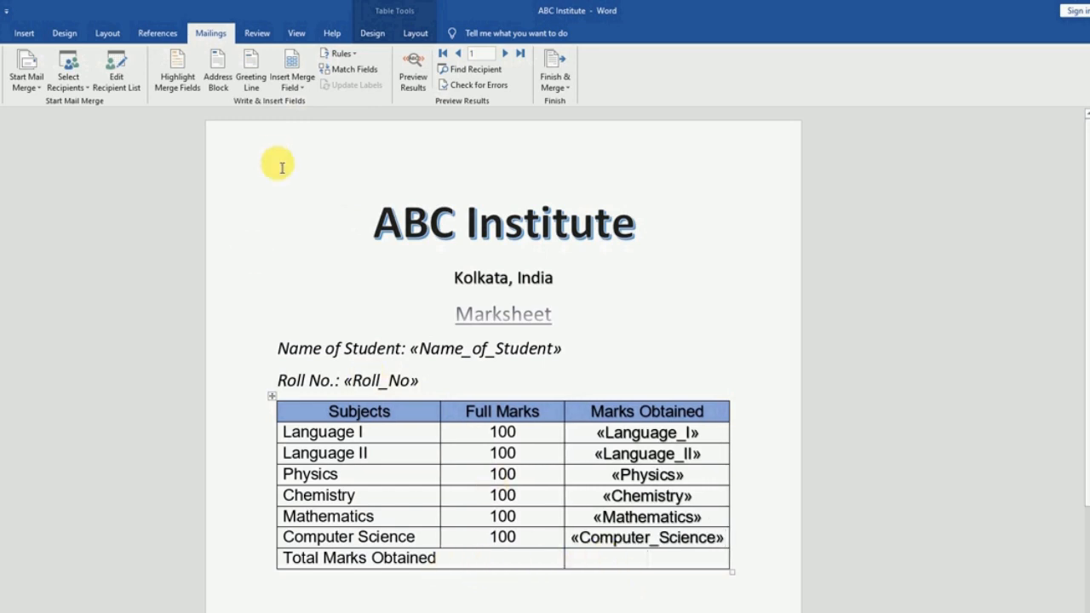
click(293, 85)
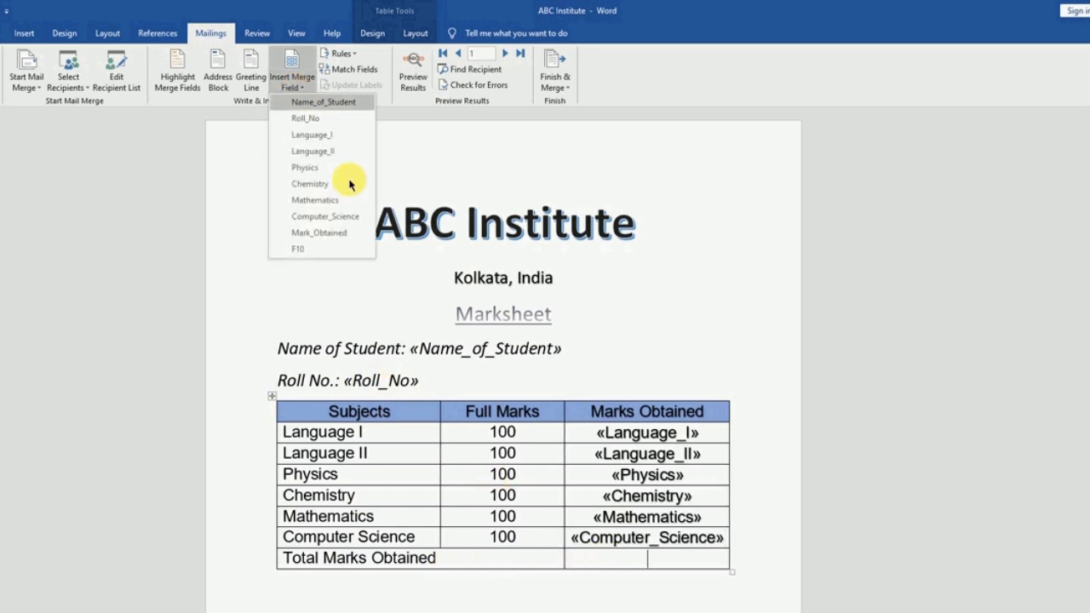
click(319, 233)
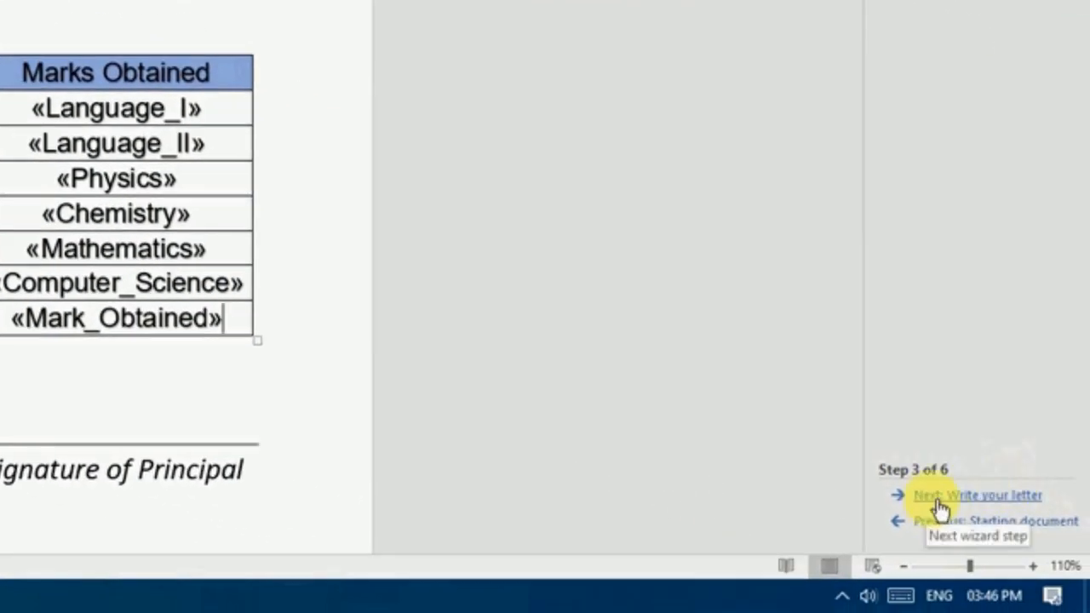
Advance the Mail Merge wizard past step 4 to preview the first student's marksheet
click(1020, 496)
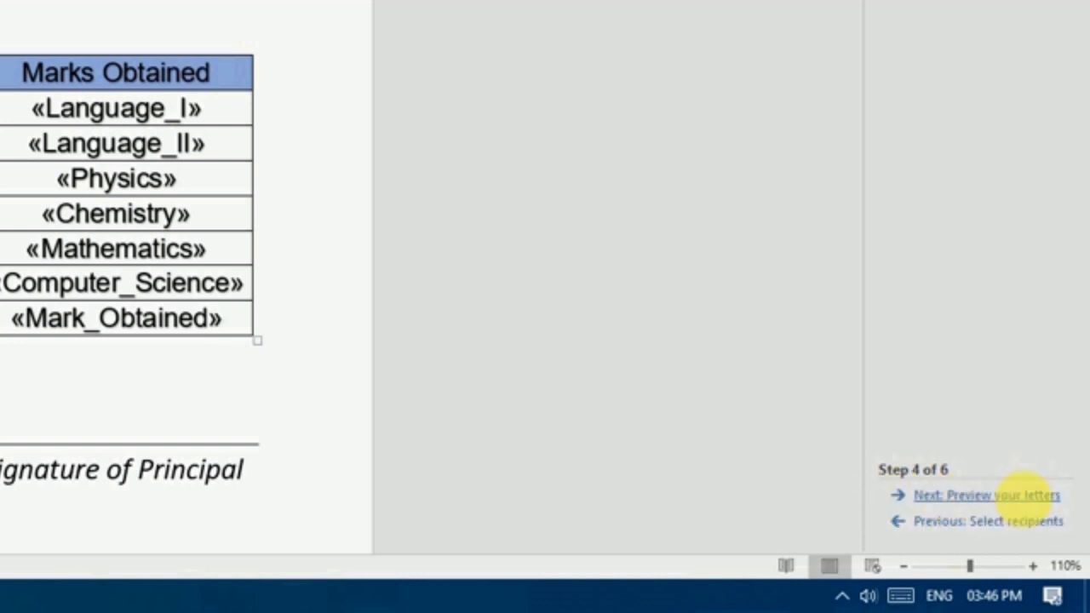
click(1026, 495)
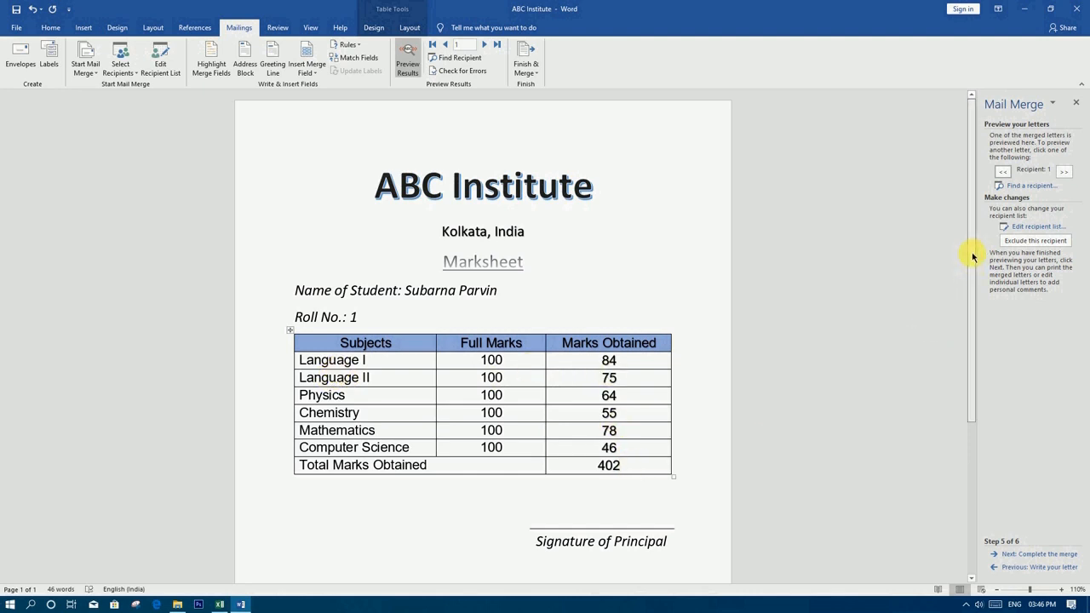
Preview each student's marksheet in turn, from the second record through the tenth
click(1065, 172)
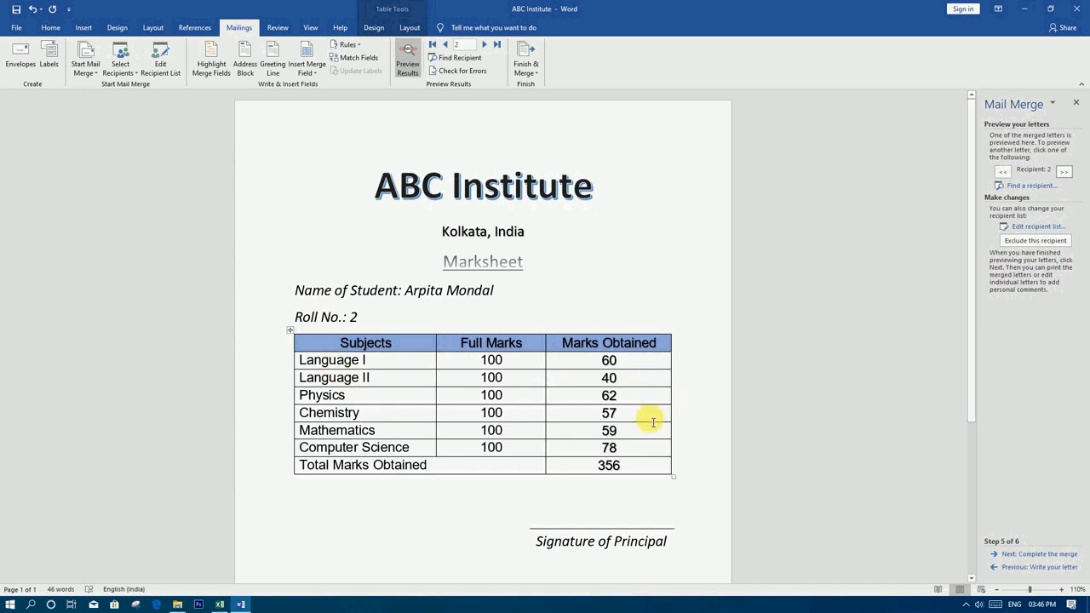
click(1067, 173)
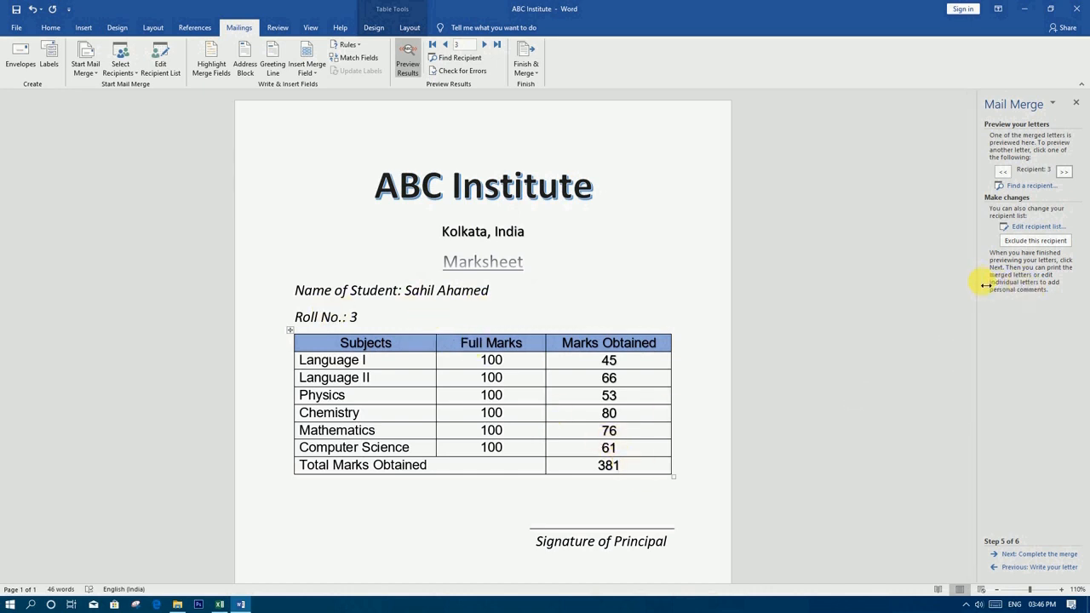
click(1064, 172)
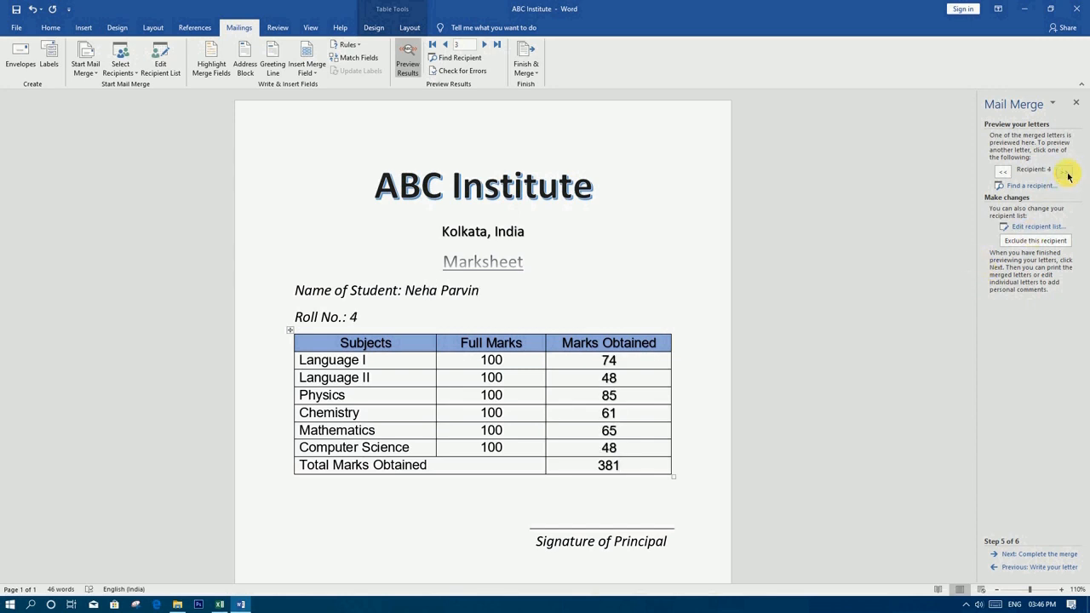
click(1067, 172)
click(1067, 172)
click(1066, 172)
click(1066, 172)
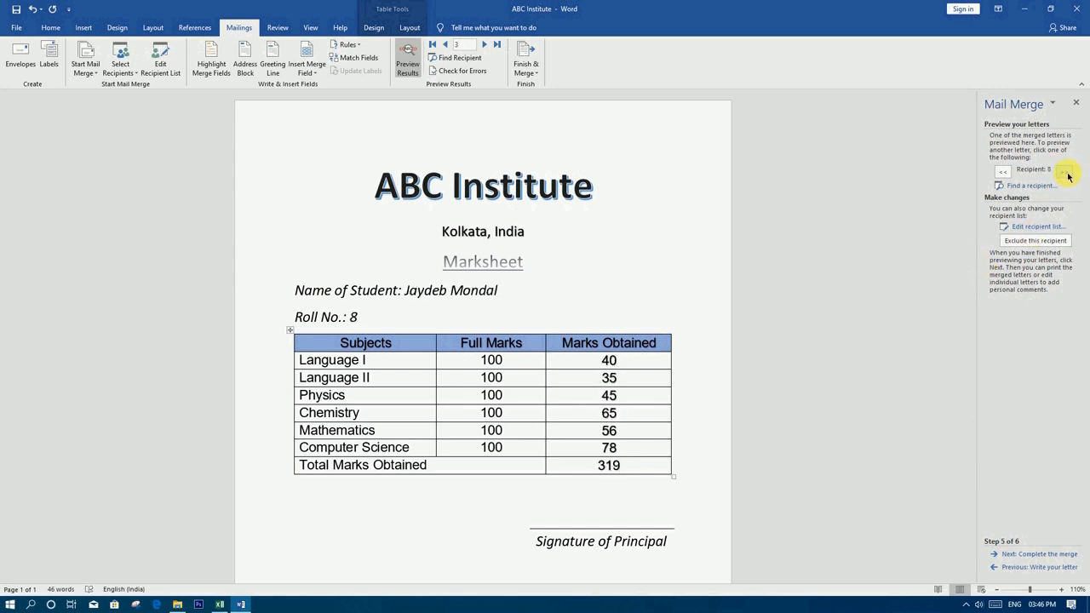
click(1066, 173)
click(1066, 173)
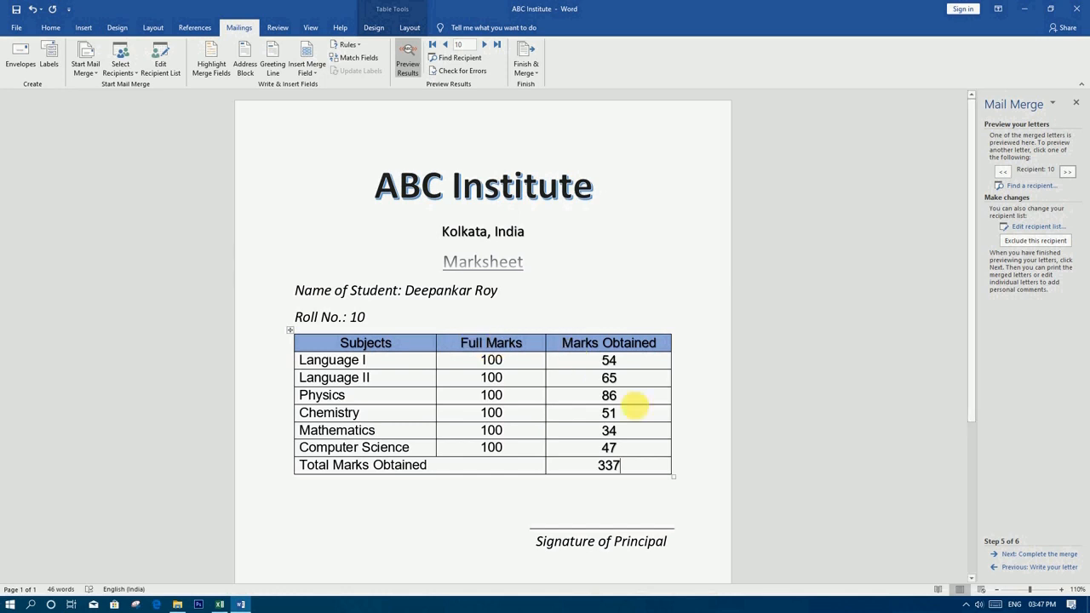
Merge all records to individual documents, producing the new Letters1 document starting with Roll No. 1
click(528, 74)
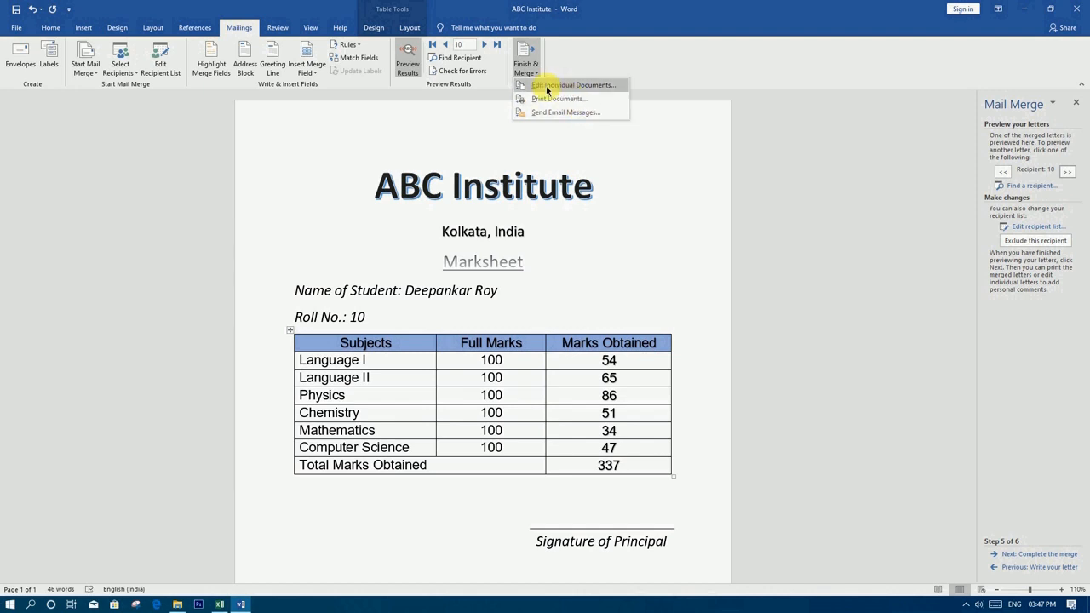
click(566, 86)
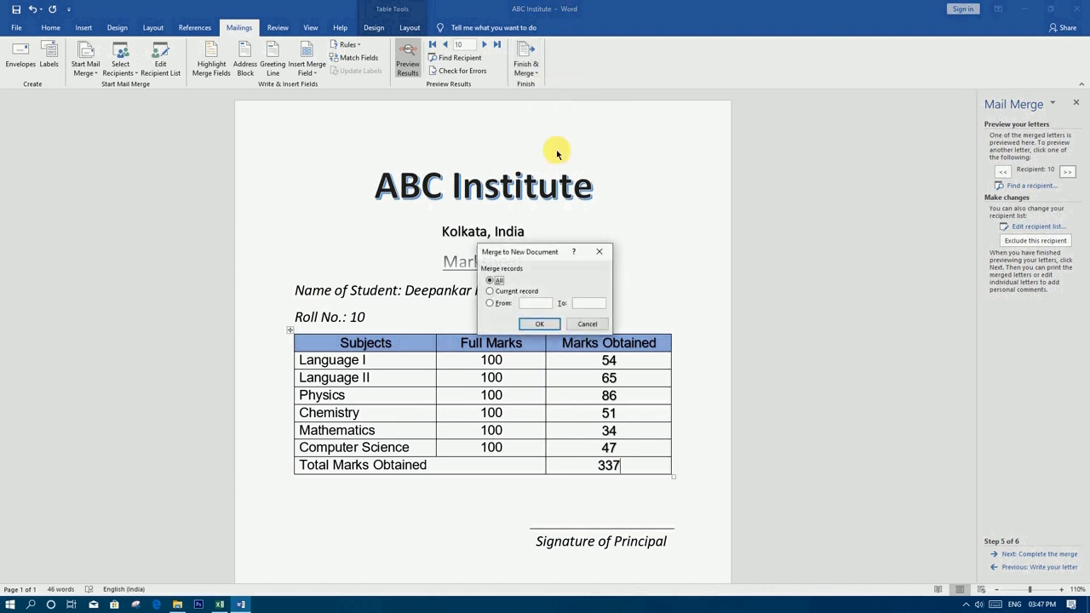
click(535, 325)
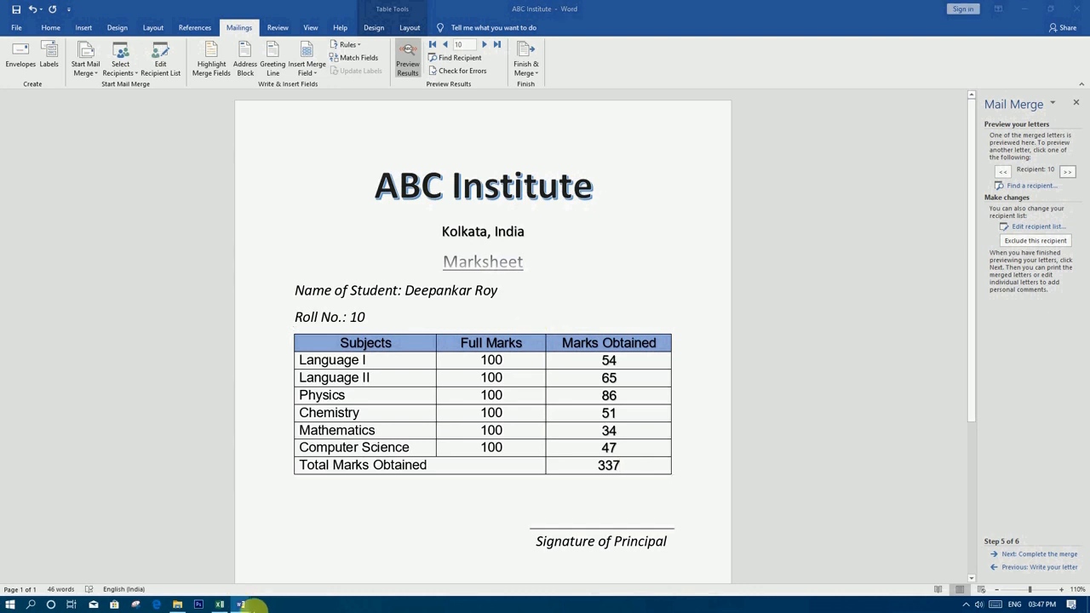
mouse_move(239, 606)
click(287, 566)
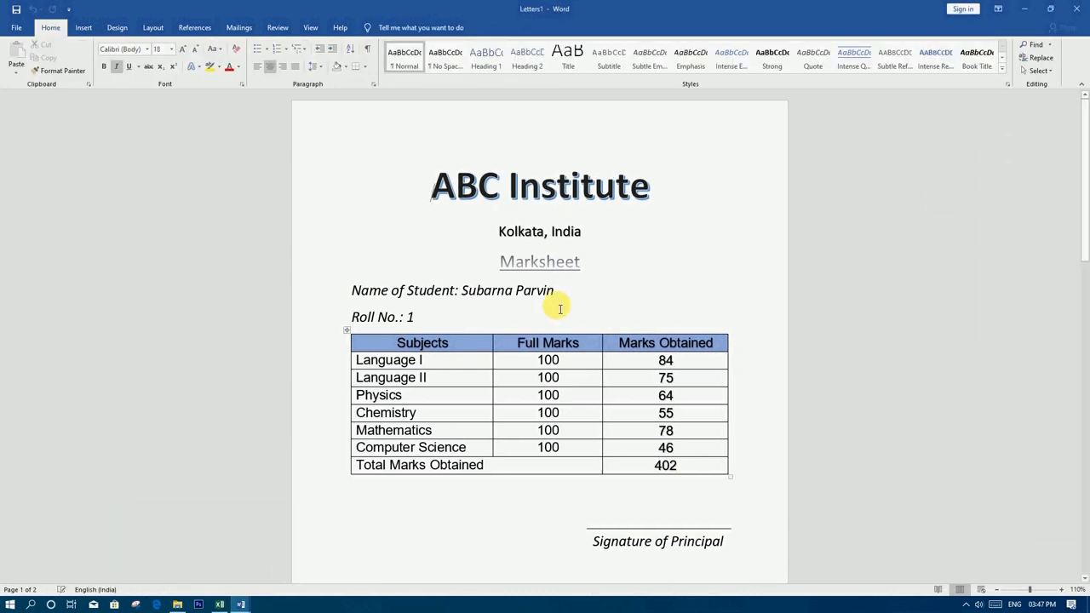
Scroll through Letters1 to page 7 of 10, the Roll No. 7 marksheet totalling 380
mouse_move(1087, 136)
mouse_down()
mouse_move(1087, 506)
mouse_move(1083, 207)
mouse_move(1085, 397)
mouse_up()
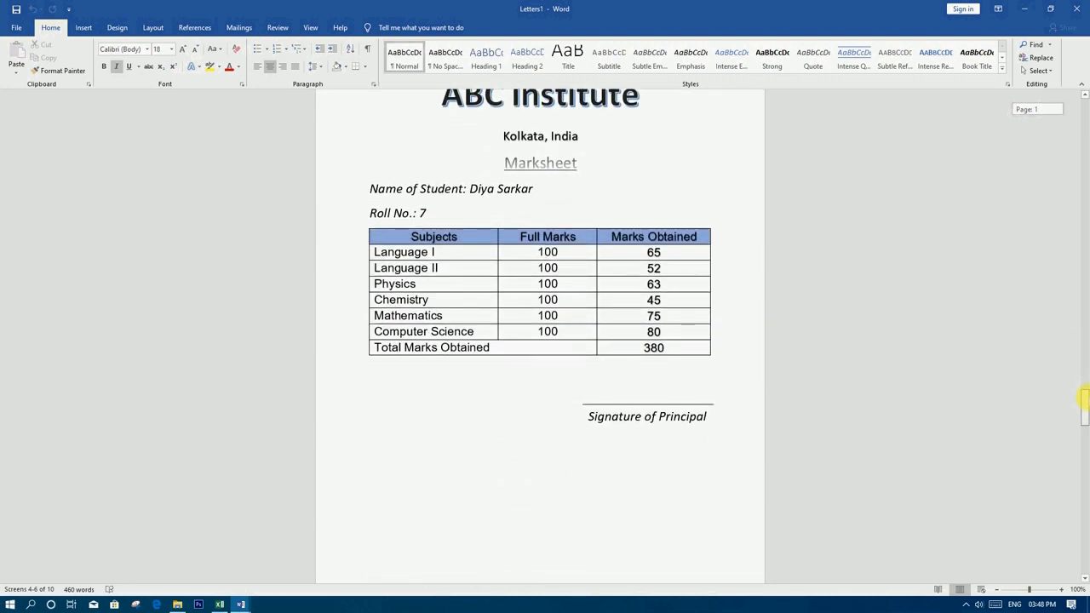
click(601, 457)
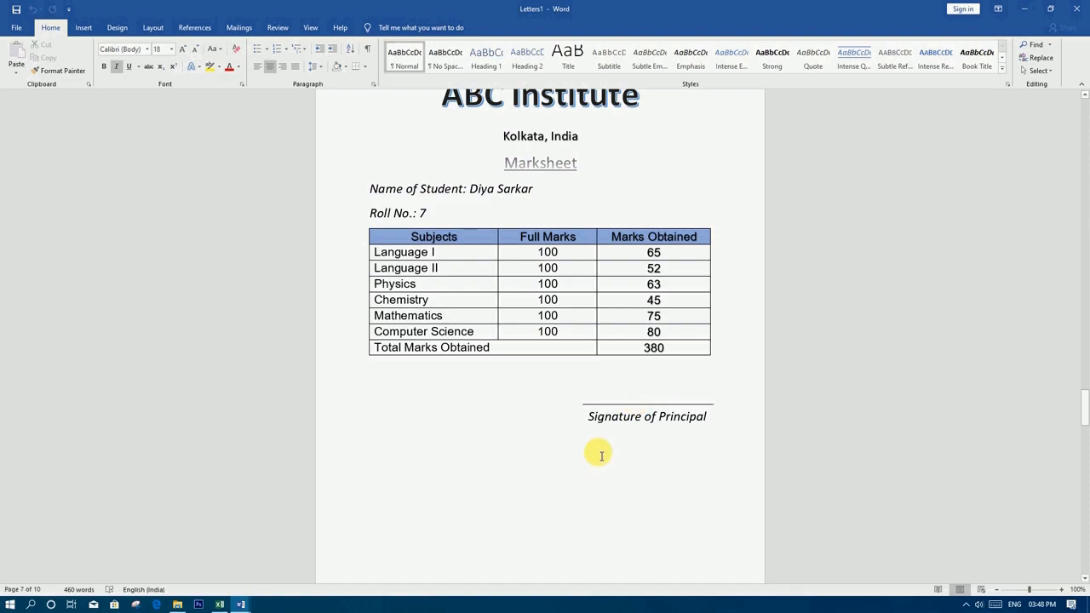